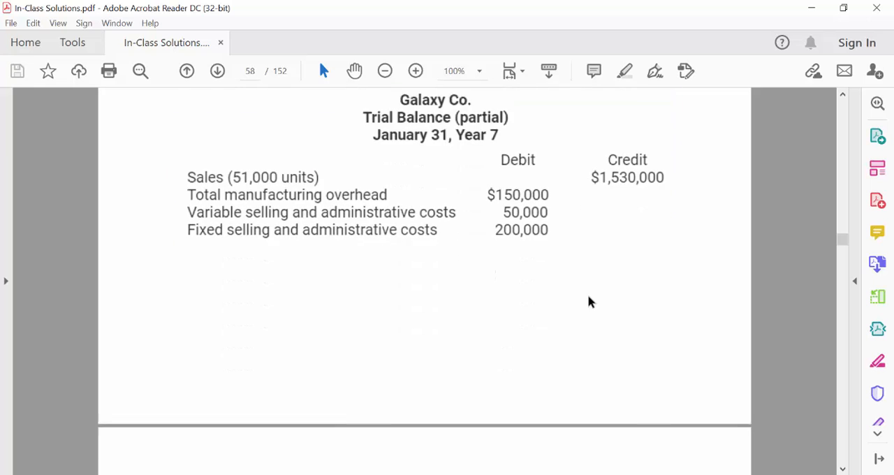
scroll(587, 296, down, 15)
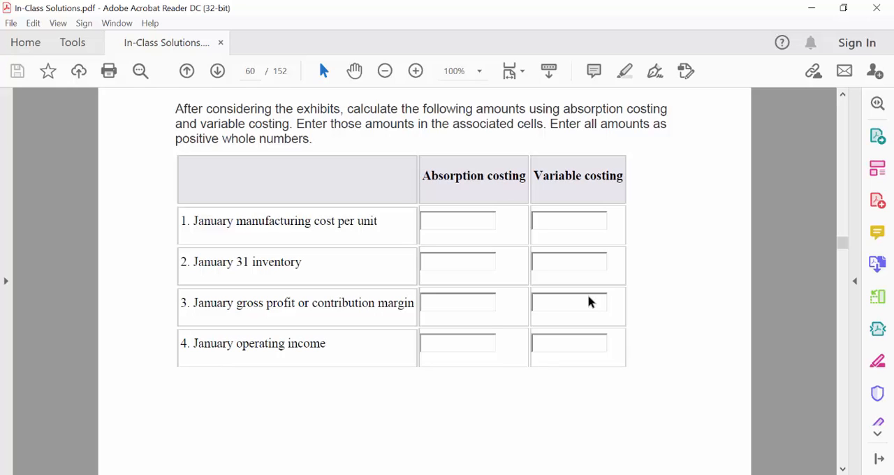
Step: Review the Galaxy Co. costing questions, partial trial balance and January production email in the solutions PDF
scroll(587, 294, up, 10)
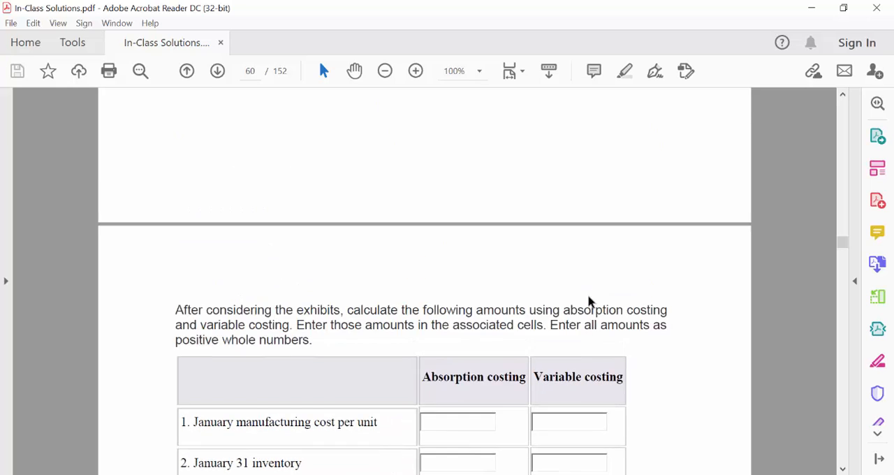
scroll(587, 296, up, 15)
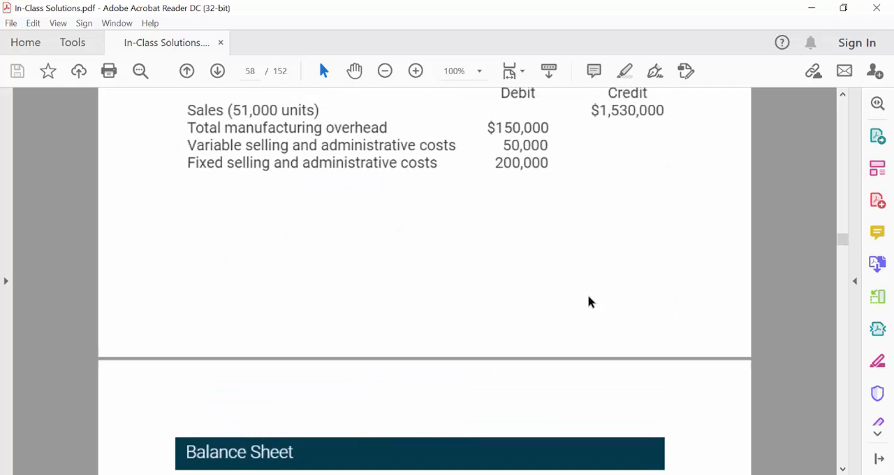
scroll(588, 296, up, 8)
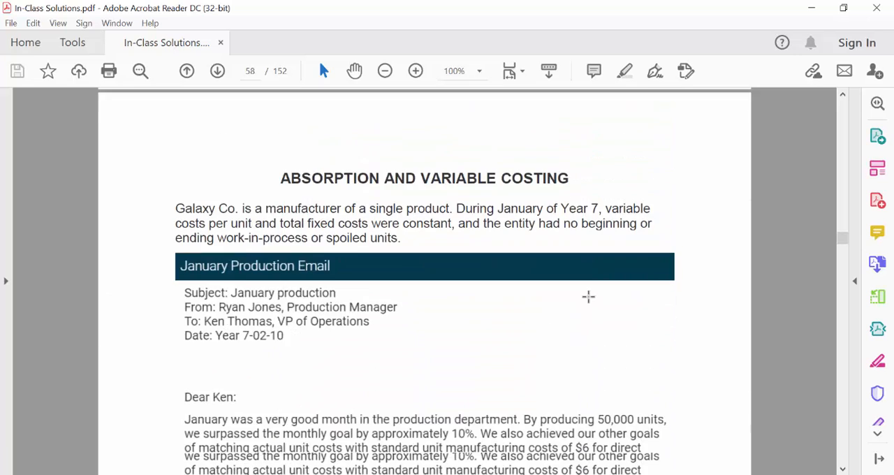
scroll(588, 296, down, 1)
scroll(587, 296, down, 3)
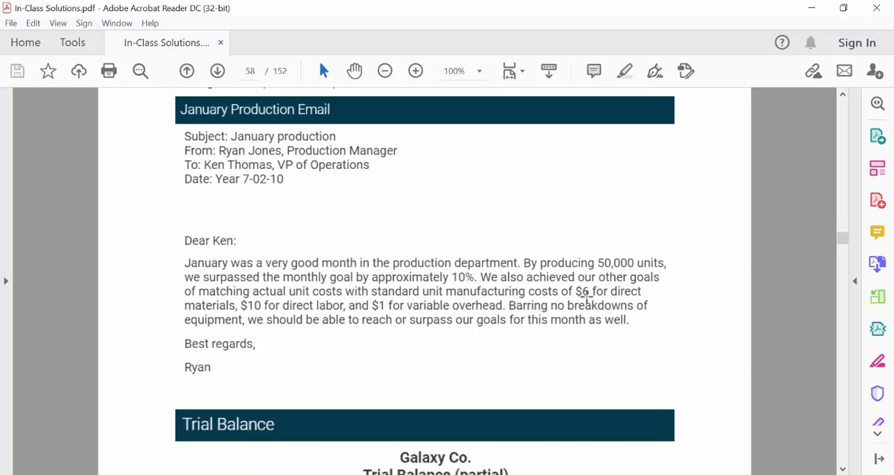
Step: Switch to the Absorption and Variable Costing In Class workbook in Excel and enter the label Variable Mfg Costs in A3
mouse_move(350, 474)
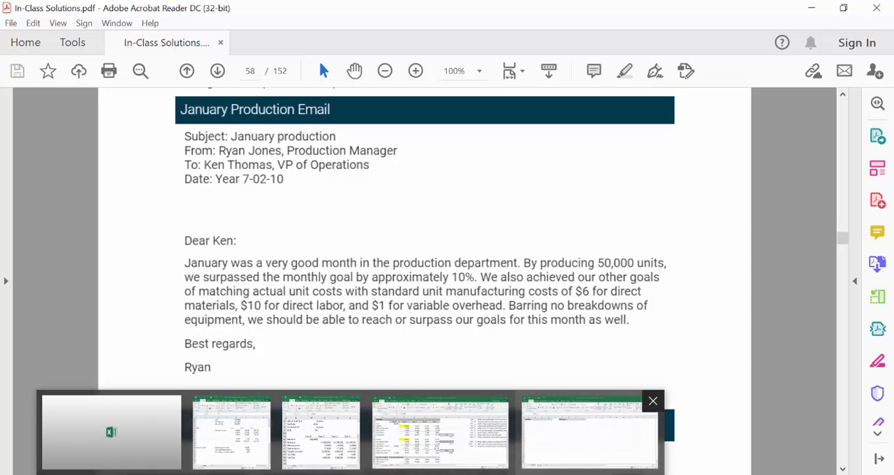
click(589, 431)
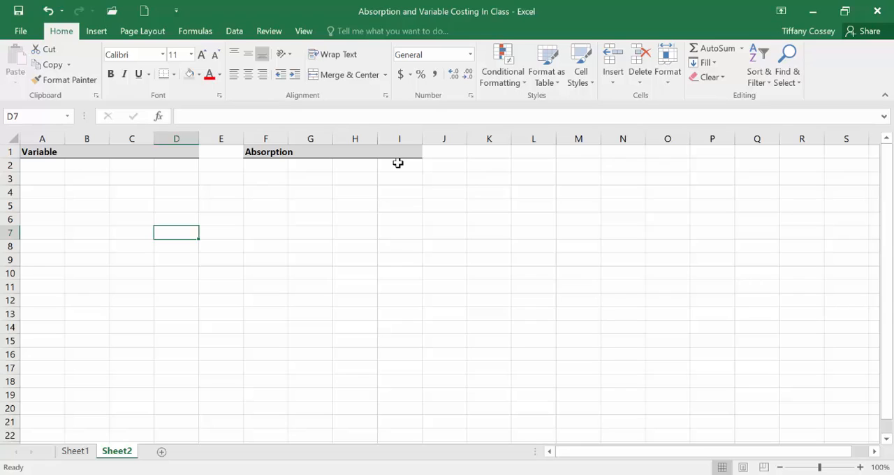
click(32, 180)
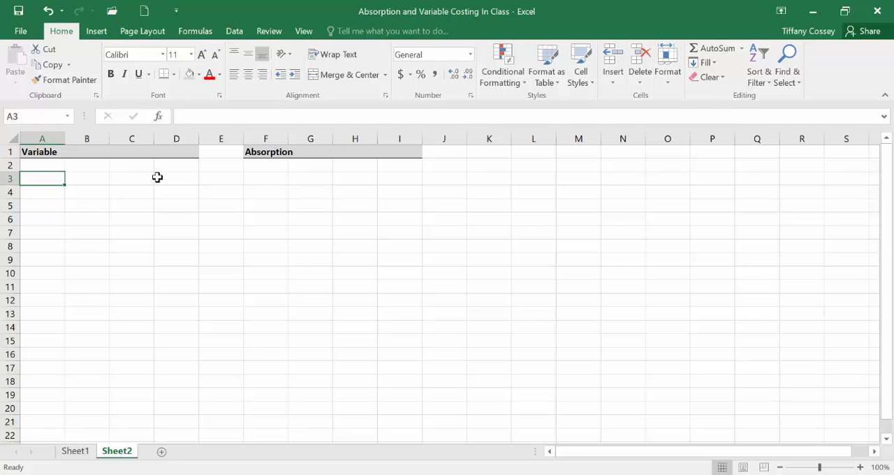
text(Vari)
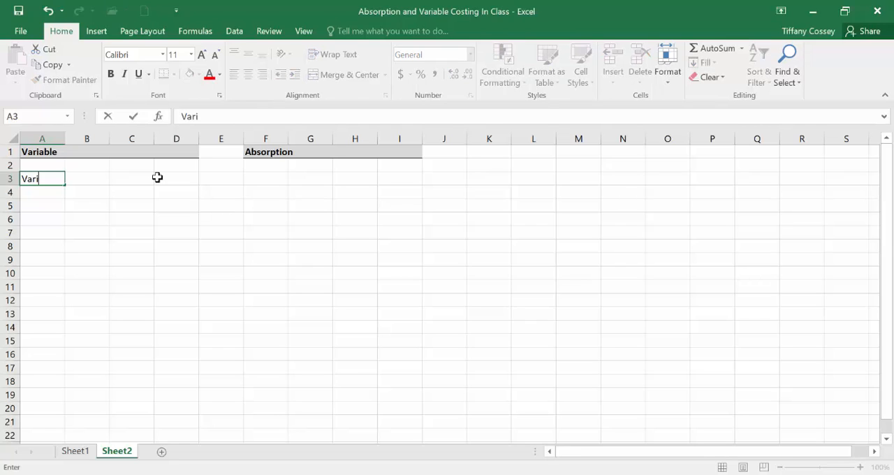
text(able Mgf)
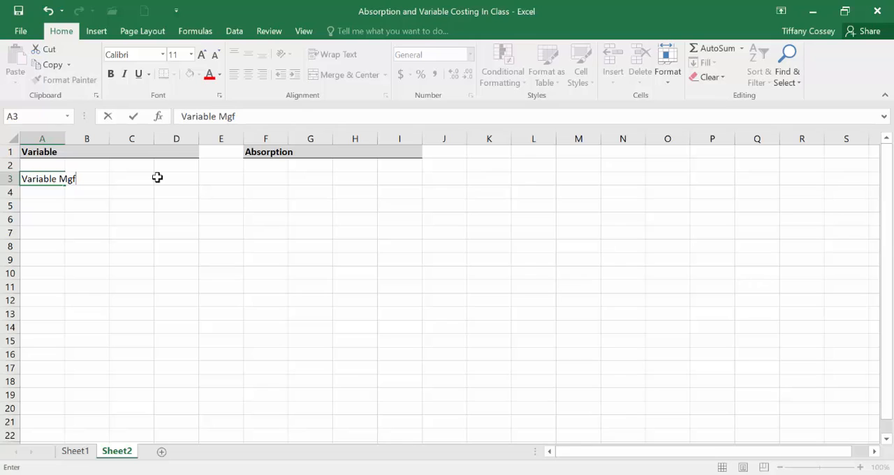
key(BackSpace)
key(BackSpace)
text(fg Costs)
click(154, 178)
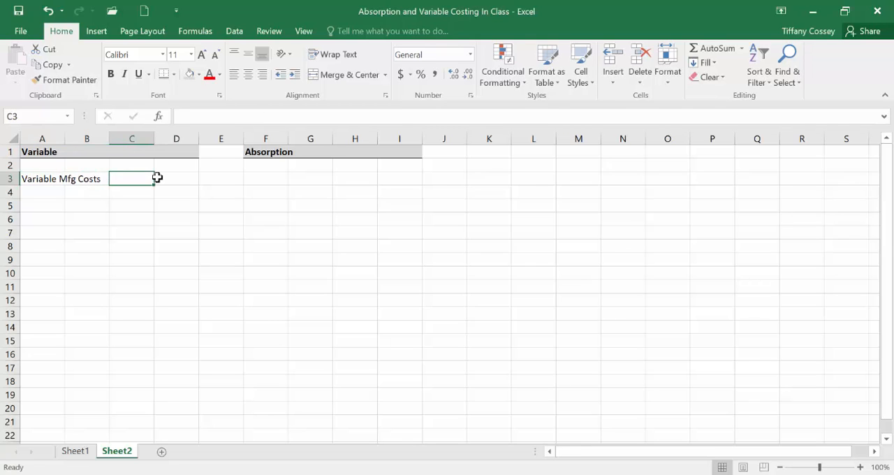
Step: Link cell F3 under Absorption to the variable cost label with the formula =A3
click(268, 178)
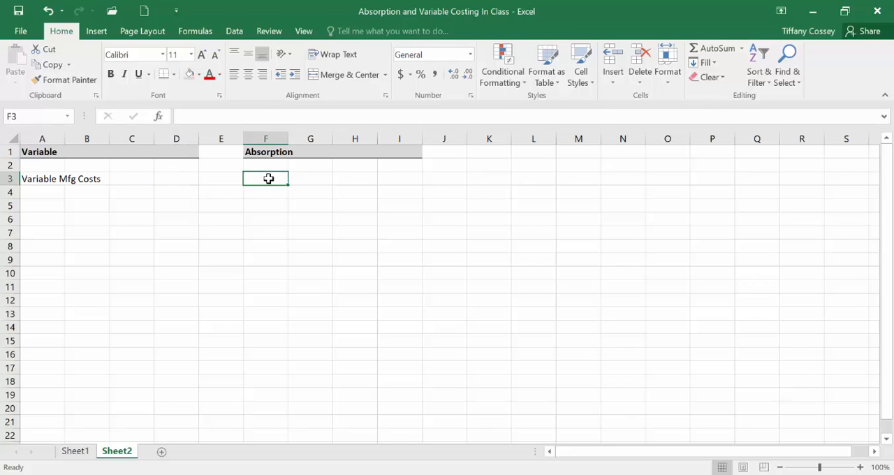
text(=)
click(43, 176)
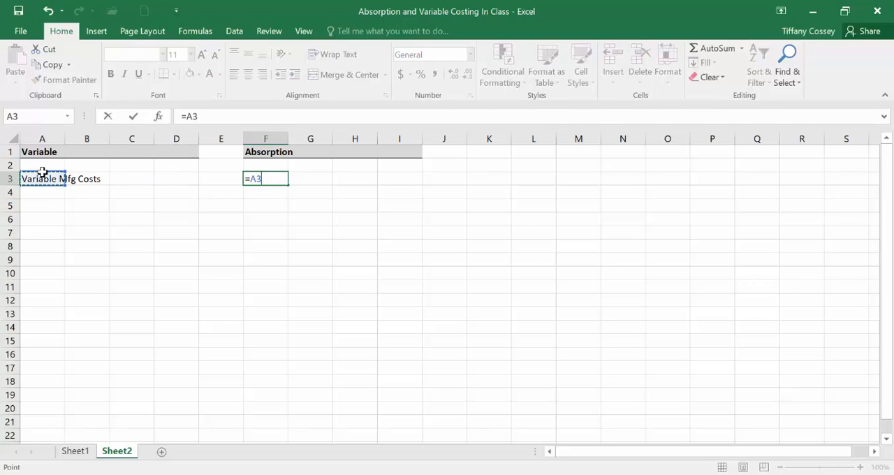
key(Return)
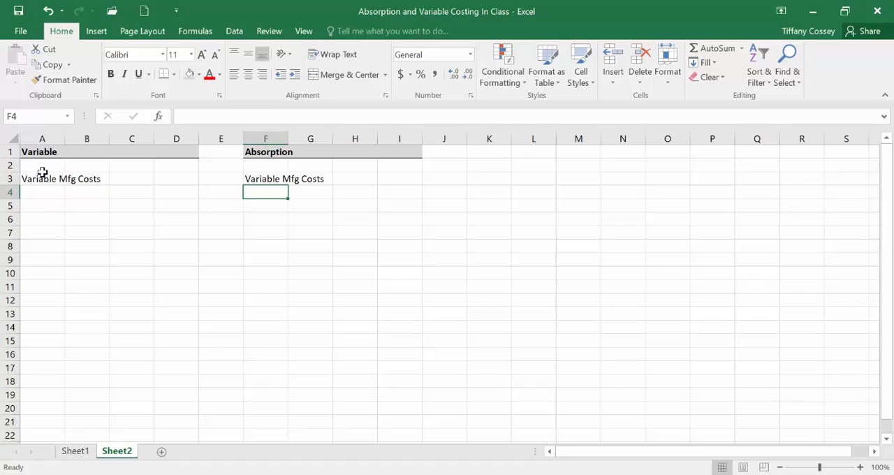
Step: Enter the label Fixed Mfg Costs in F4 of the Absorption section
text(Fixed)
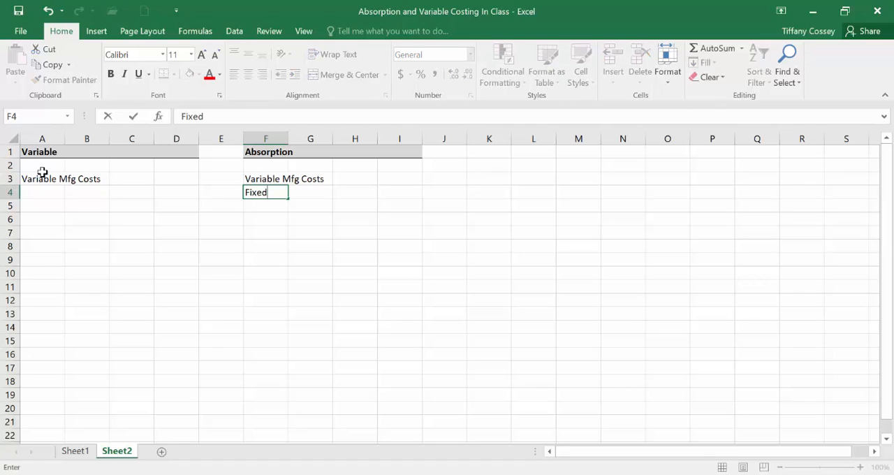
text( Mfg Costs)
key(Return)
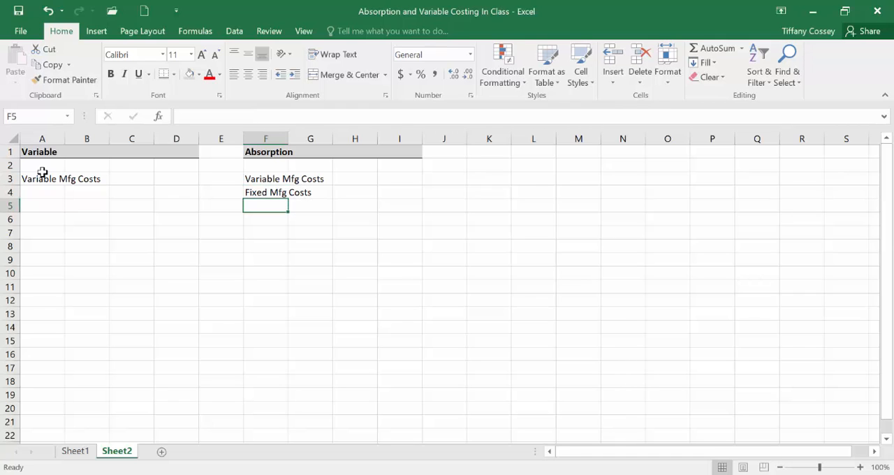
Step: Move the Fixed Mfg Costs label from F4 to F8 to leave room for the variable cost items
click(261, 192)
right_click(261, 192)
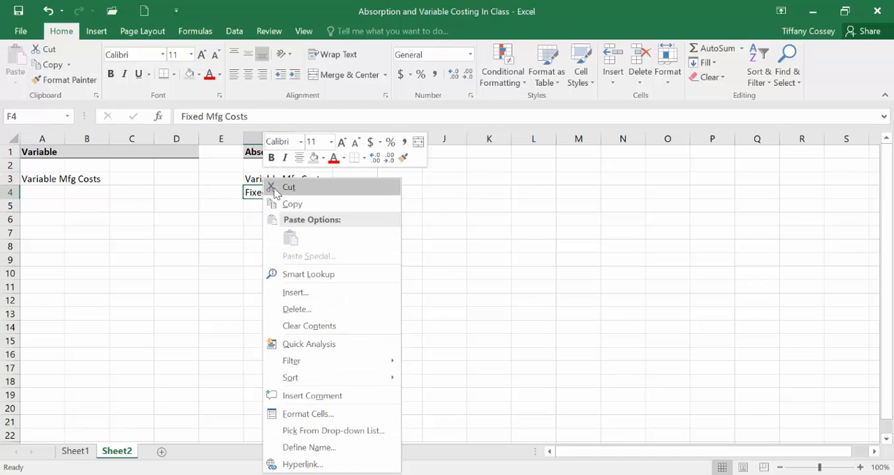
click(283, 186)
right_click(260, 242)
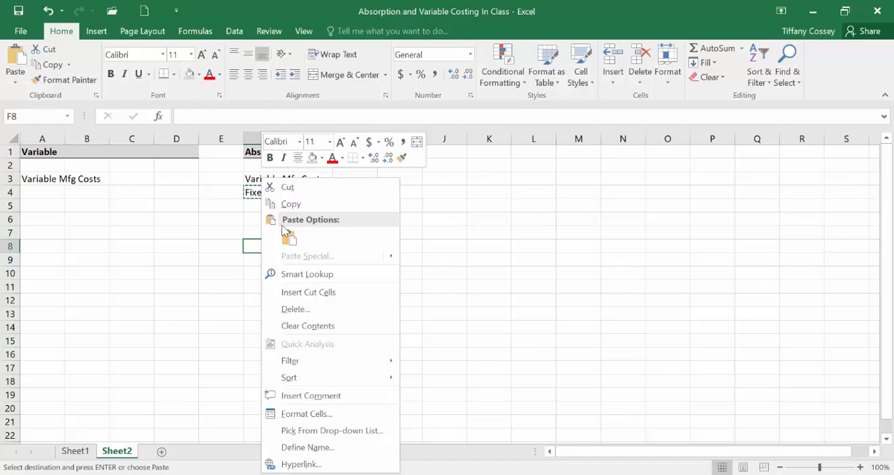
click(288, 238)
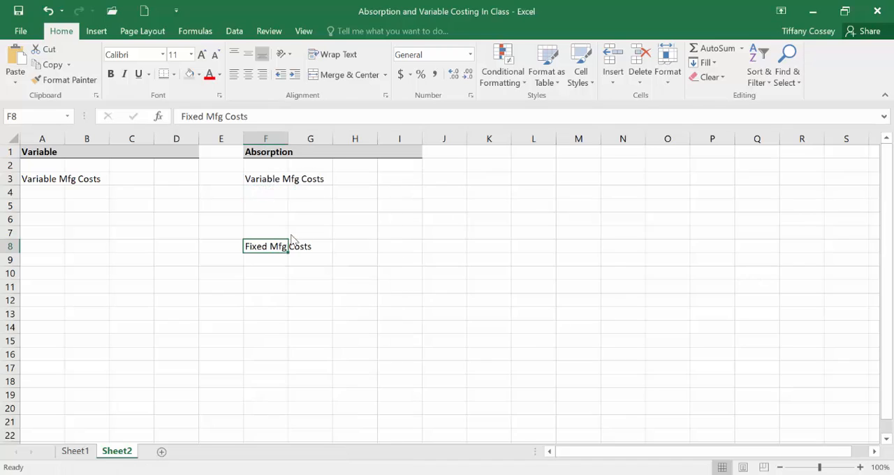
Step: Switch to the PDF in Acrobat Reader to check the unit costs in the January production email, and return to the Excel workbook
click(47, 190)
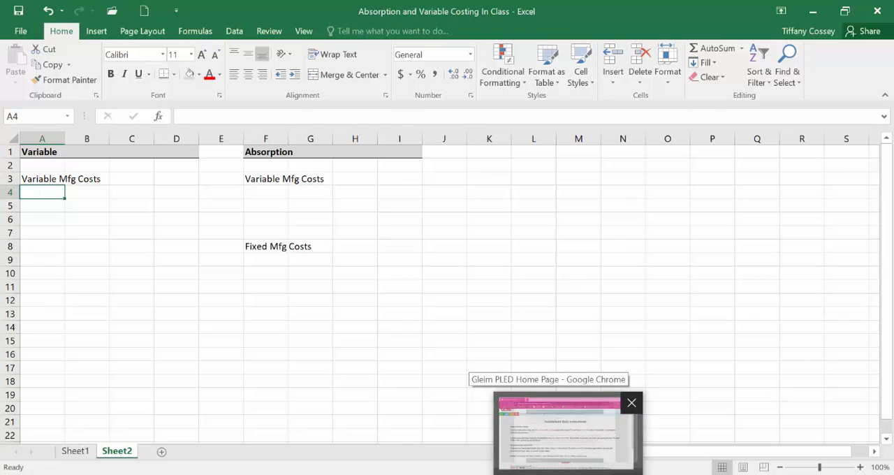
click(643, 473)
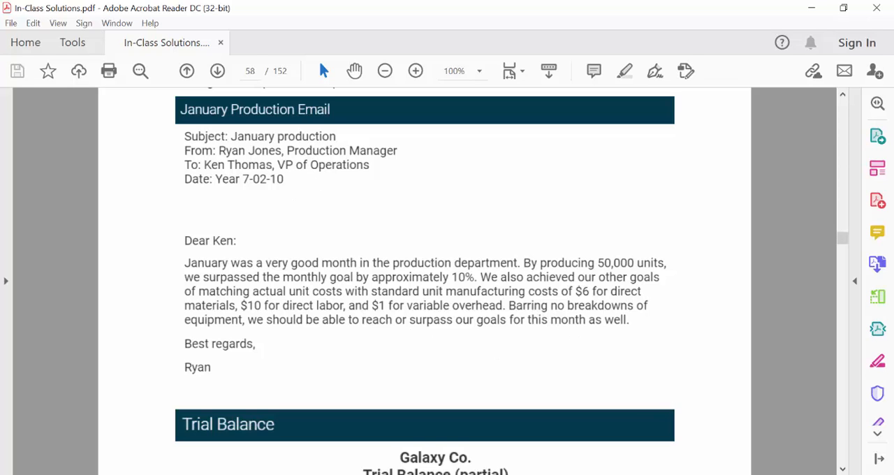
key(alt+Tab)
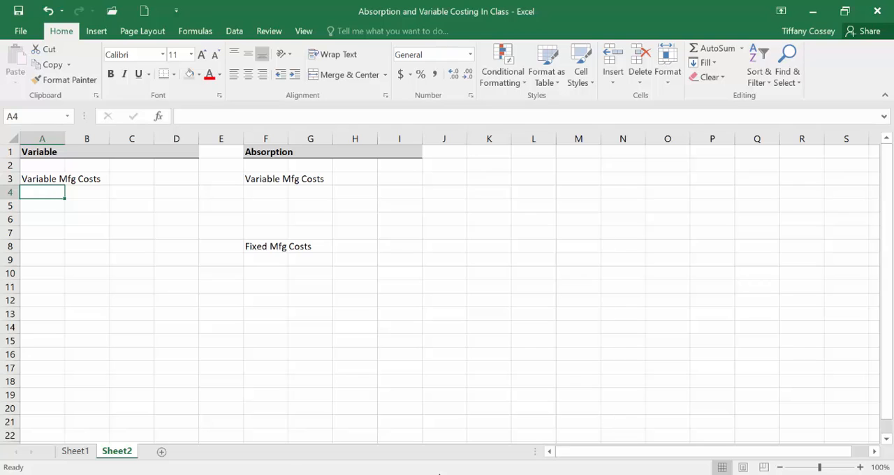
Step: Add a bottom border under the Variable Mfg Costs heading across A3:B3
click(47, 179)
drag(47, 178, 77, 179)
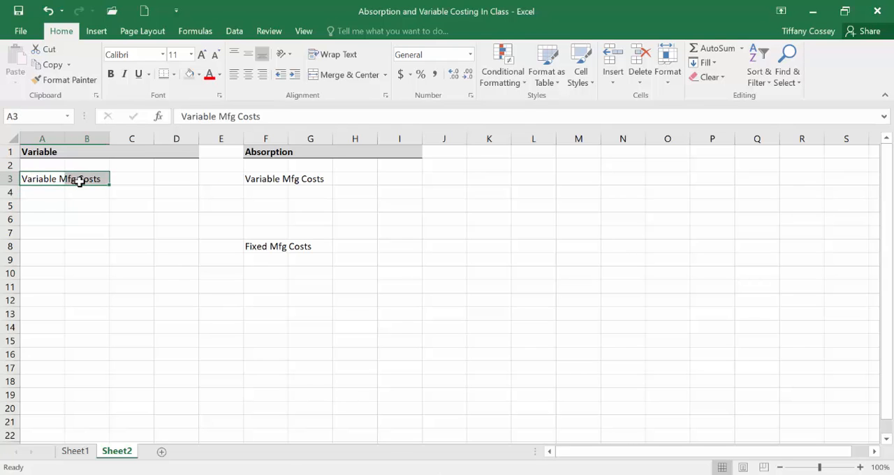
click(173, 74)
click(180, 104)
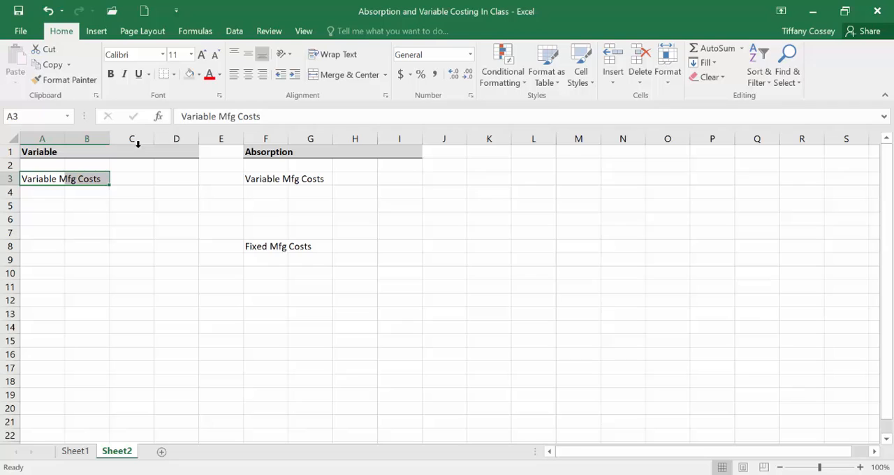
Step: Enter the cost labels Dm in A4 and DL in A5 under Variable Mfg Costs
click(47, 192)
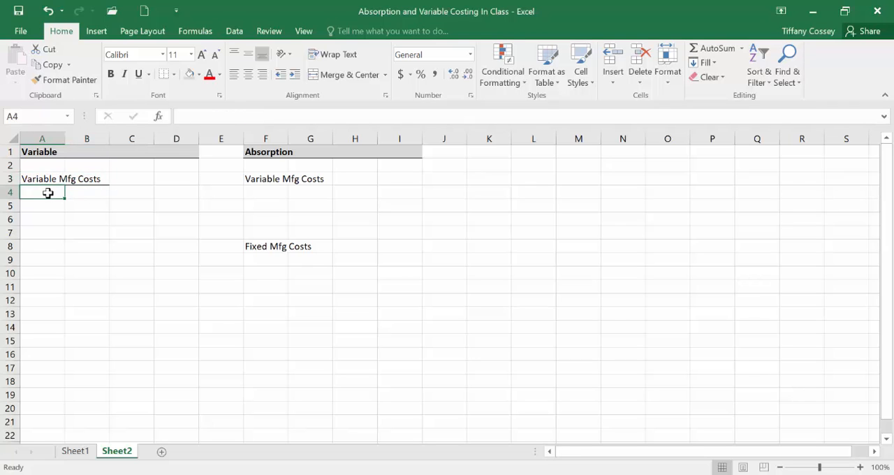
text(Dm)
key(Return)
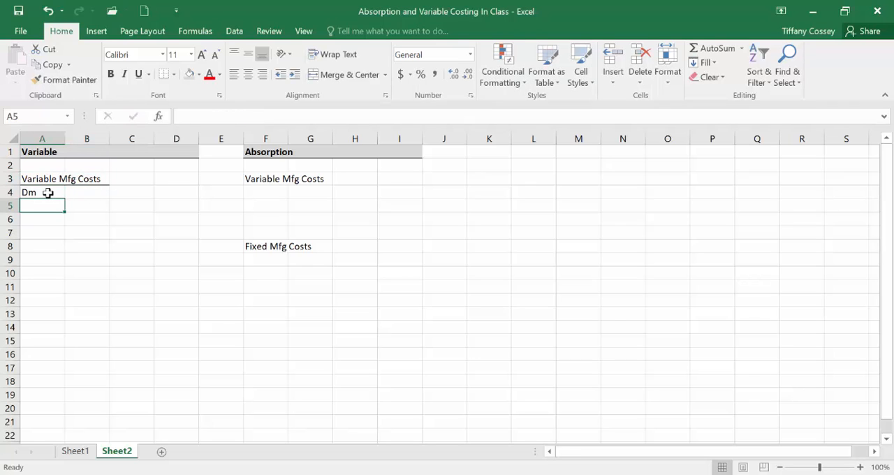
text(DL)
key(Return)
Step: Correct the direct materials label in A4 to DM
click(47, 193)
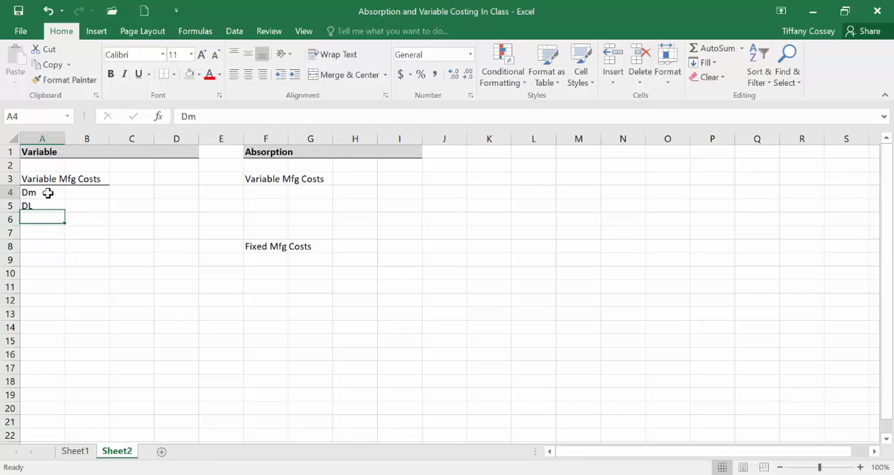
click(226, 117)
key(BackSpace)
text(M)
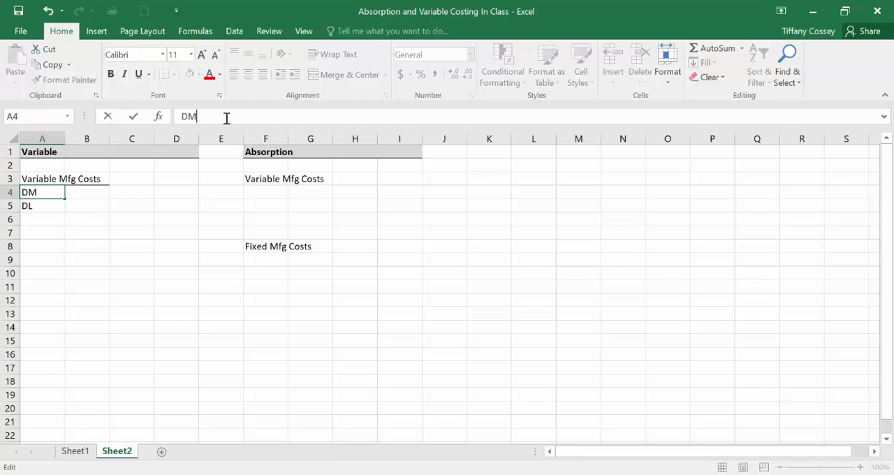
key(Return)
key(Return)
Step: Enter the label MO - Variable in A6 below DL
text(MO)
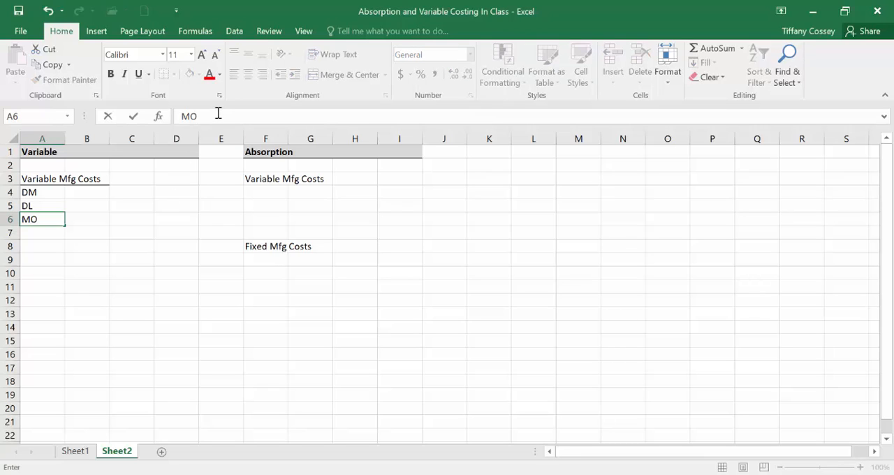
click(218, 114)
text(- Variable)
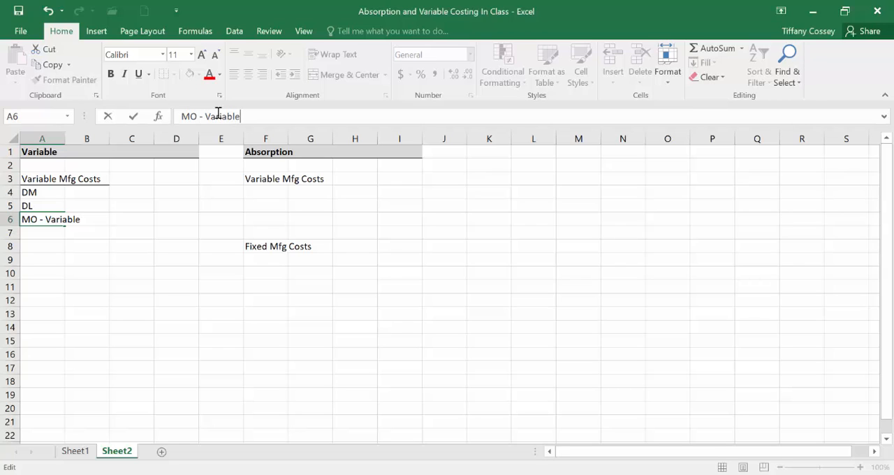
click(101, 215)
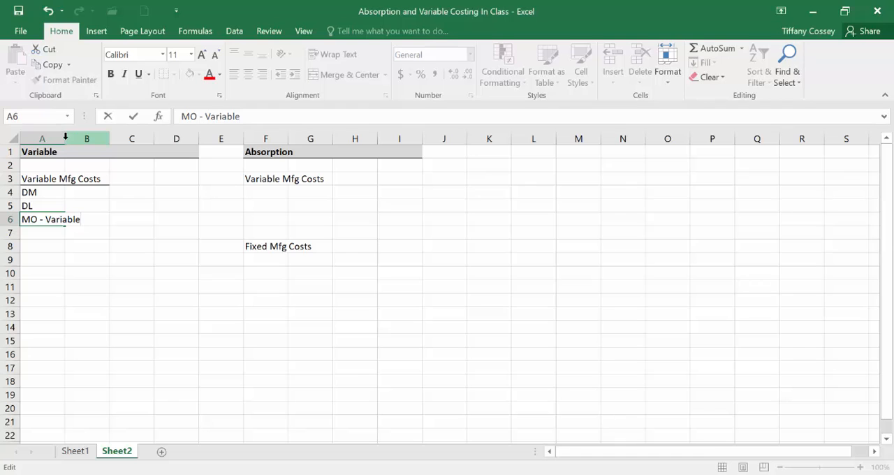
click(98, 243)
Step: Widen columns A and F to fit their cost labels
drag(66, 137, 96, 138)
drag(319, 138, 366, 138)
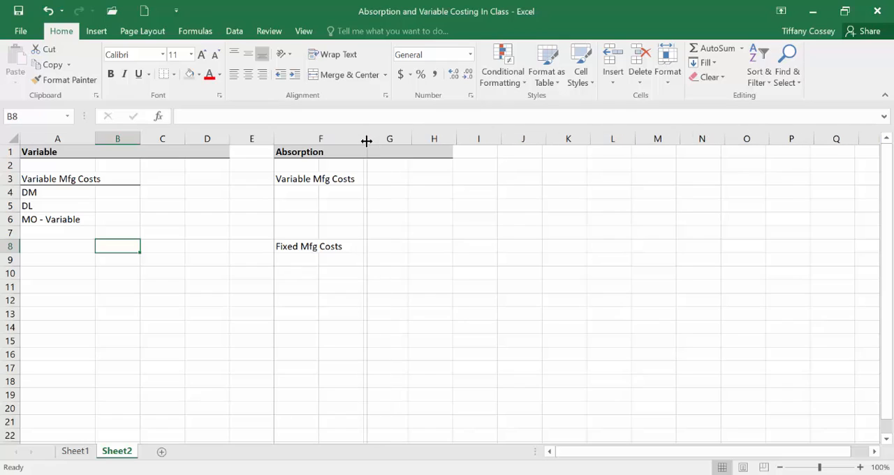
Step: Insert a blank row above the DM row and enter the column header Per Unit in B4
click(110, 192)
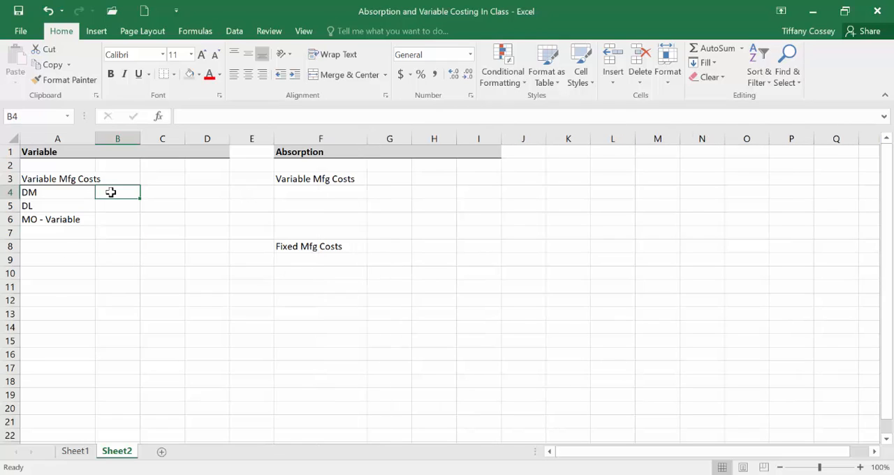
right_click(10, 192)
click(65, 291)
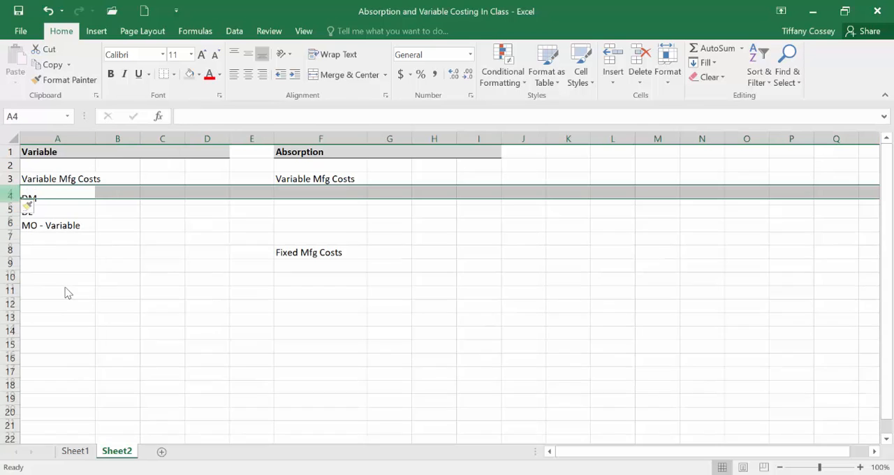
click(121, 192)
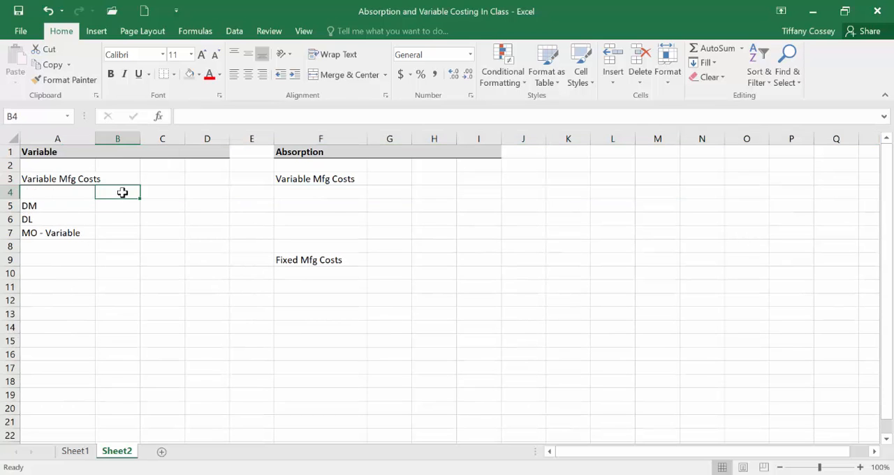
text(Per Unit)
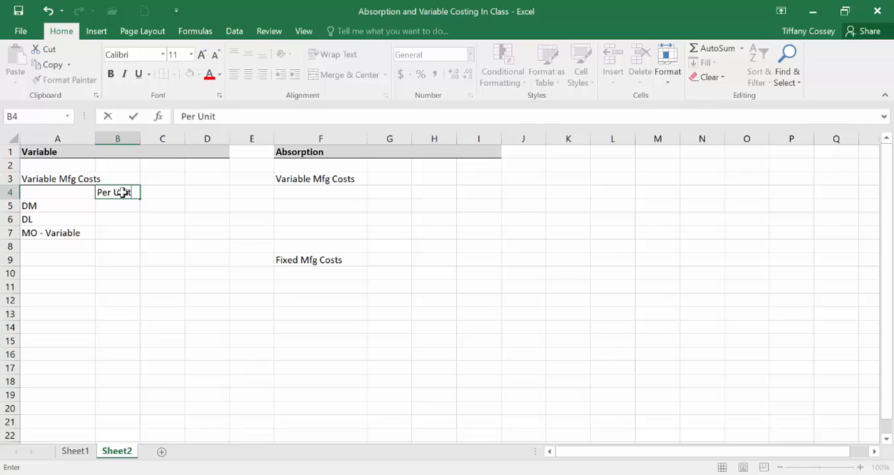
Step: Enter the per-unit costs in column B: 6 for DM, 10 for DL and 1 for MO - Variable
key(Tab)
key(Down)
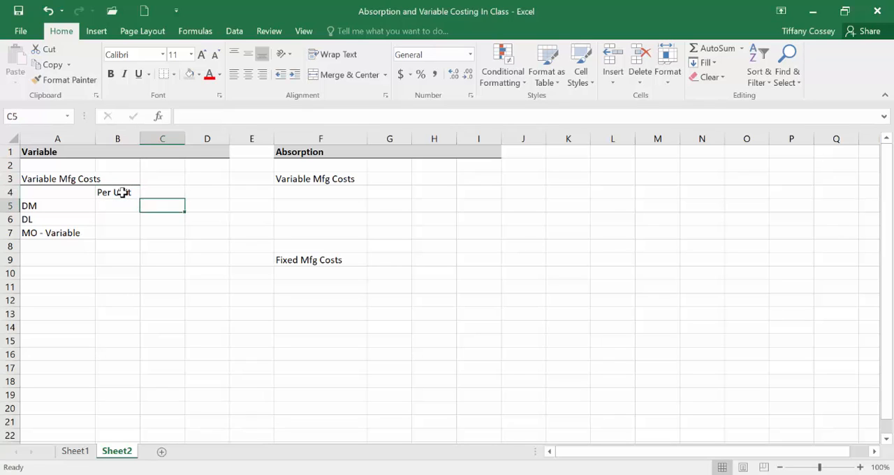
key(Left)
text(6)
key(Return)
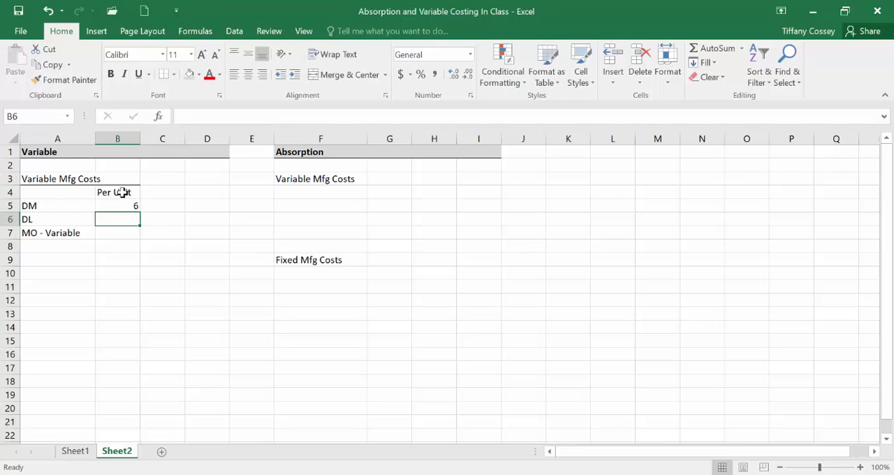
text(10)
key(Return)
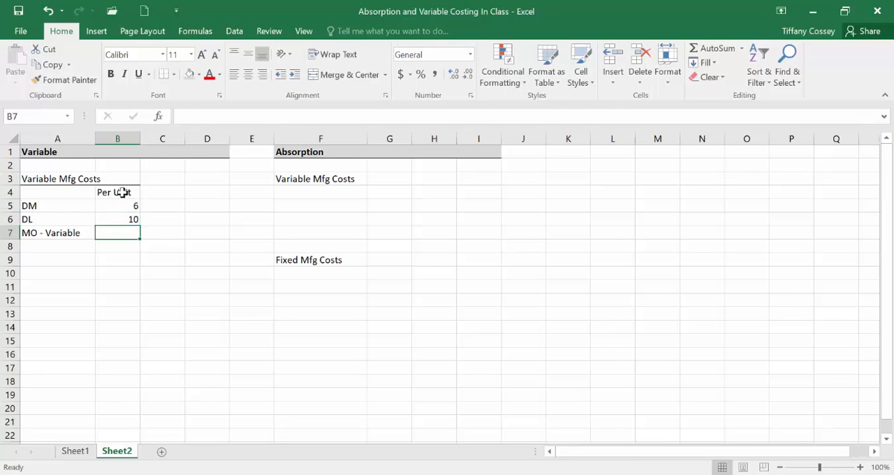
text(1)
key(Return)
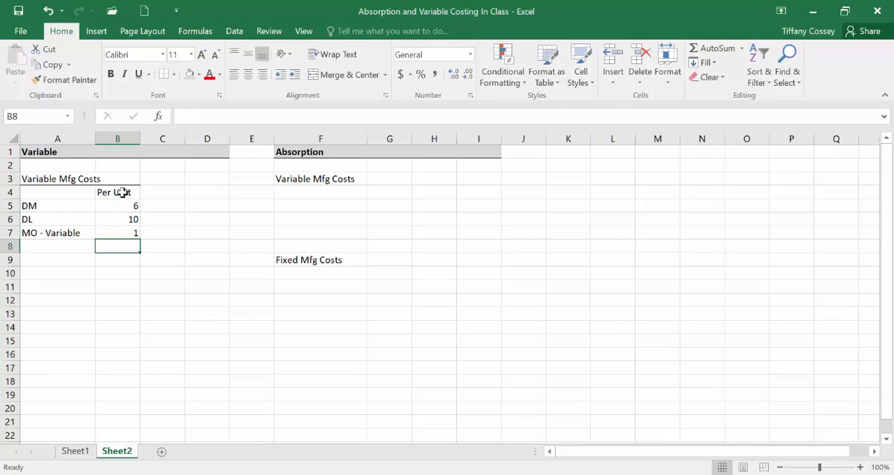
Step: Add the column headers # of Units in C4 and Total in D4
click(157, 191)
text(#)
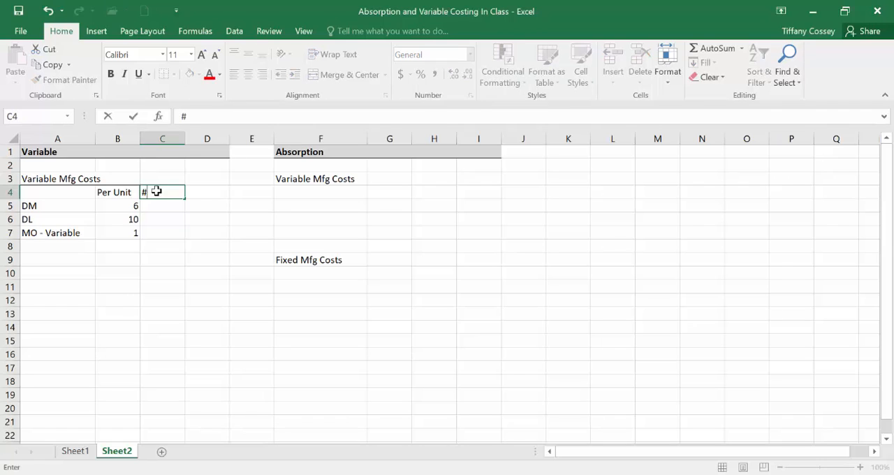
text( of Units)
key(Tab)
text(Total)
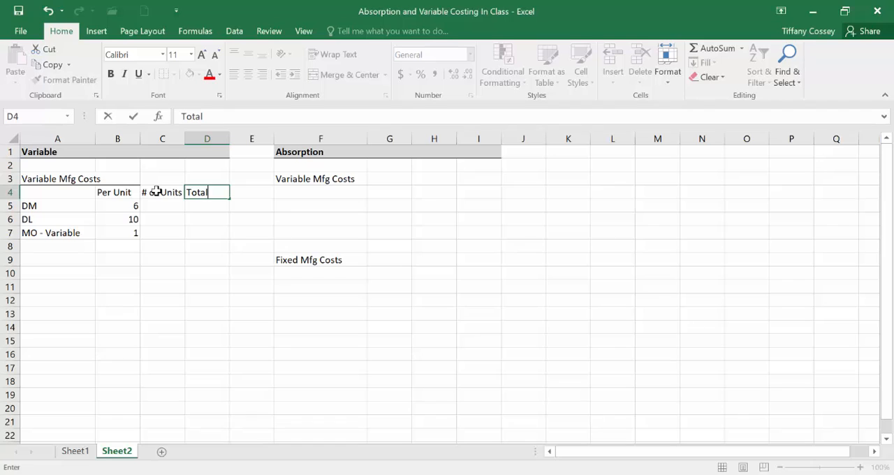
key(Return)
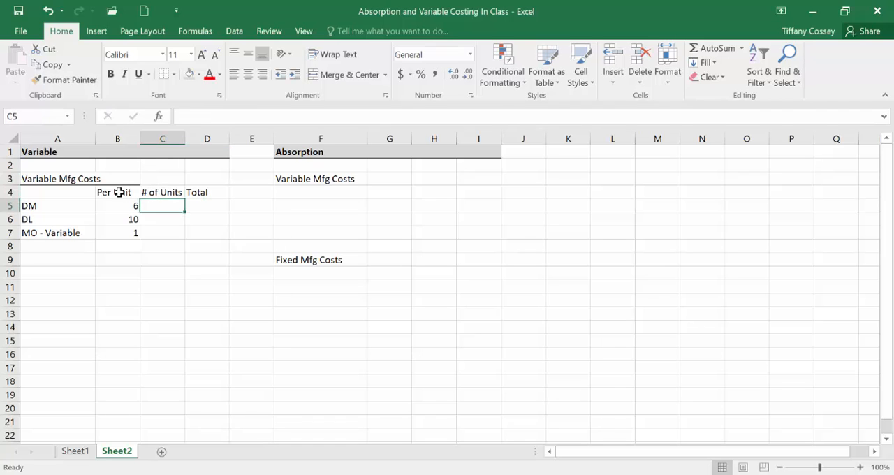
Step: Apply borders to the header cells B4:D4
drag(124, 192, 206, 192)
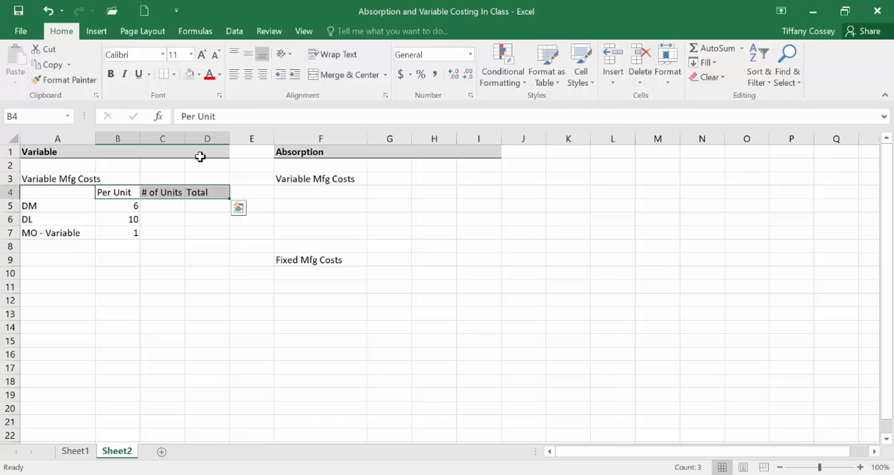
click(173, 74)
click(181, 198)
Step: Enter 50000 units for DM in C5 and link C6 and C7 to that cell
click(175, 203)
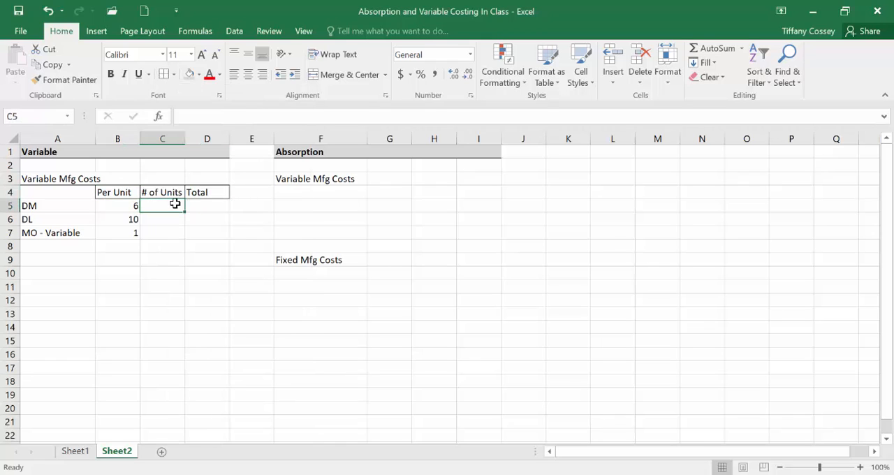
text(50000)
key(Return)
text(=)
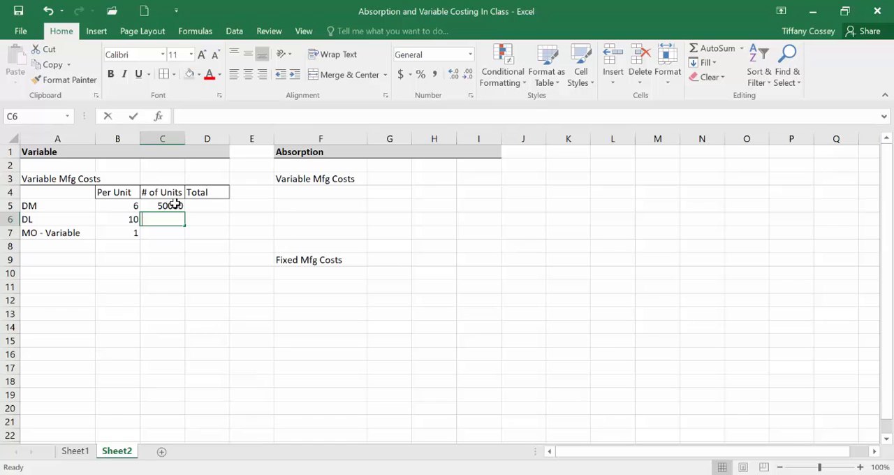
click(175, 204)
key(Return)
text(=)
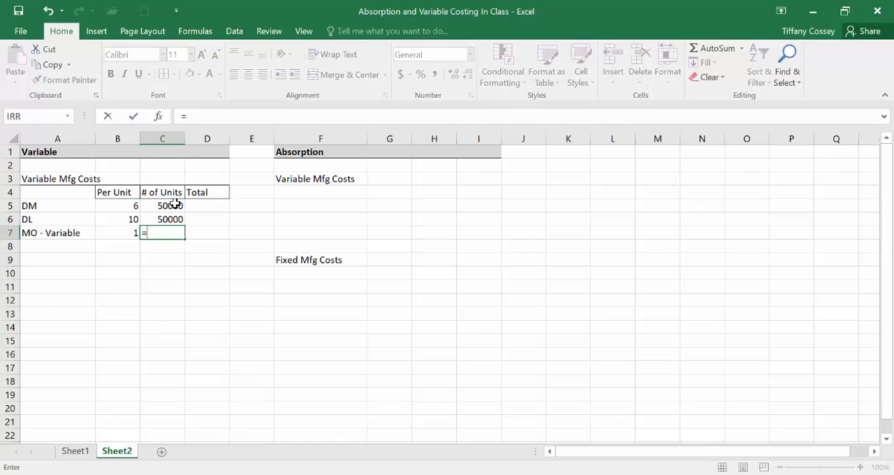
click(175, 204)
key(Return)
Step: Format the unit quantities in C5:C7 with comma separators and no decimals
drag(174, 202, 180, 234)
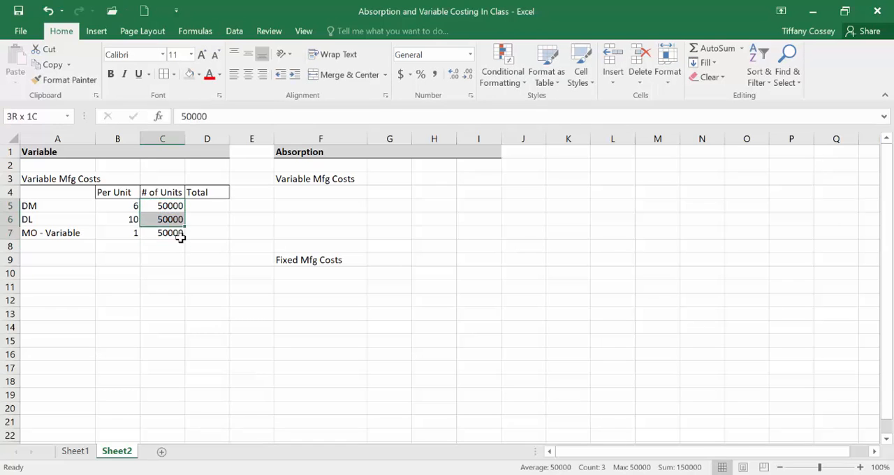
click(434, 74)
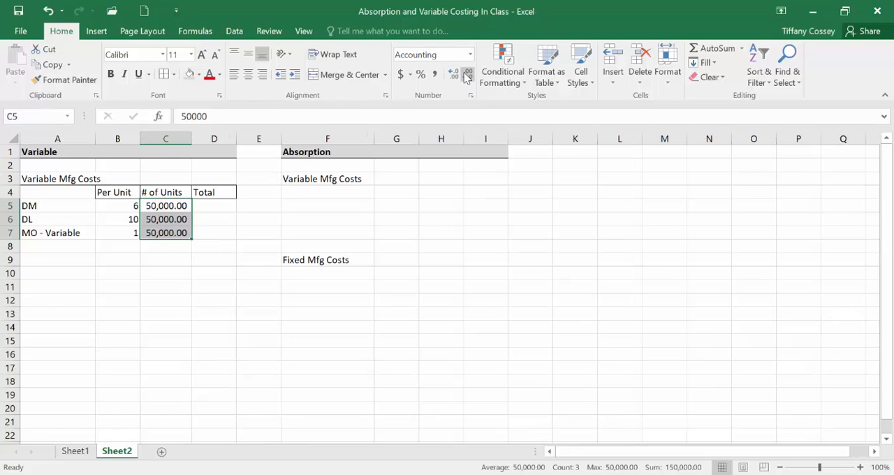
click(467, 74)
click(467, 74)
Step: Calculate the DM total in D5 as =B5*C5 and fill the formula down to D7
click(202, 206)
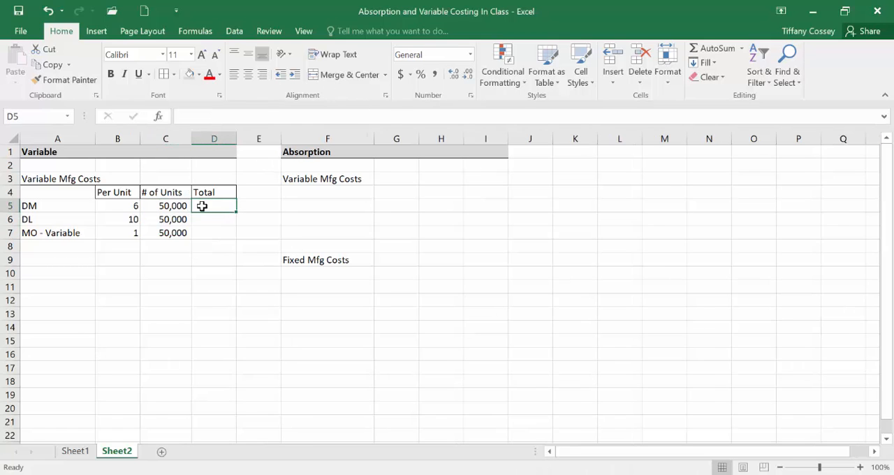
text(=)
click(127, 201)
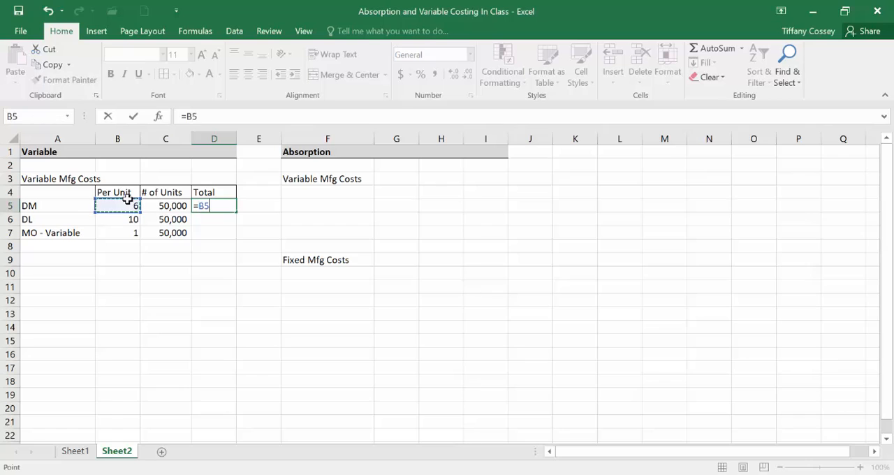
text(*)
click(179, 201)
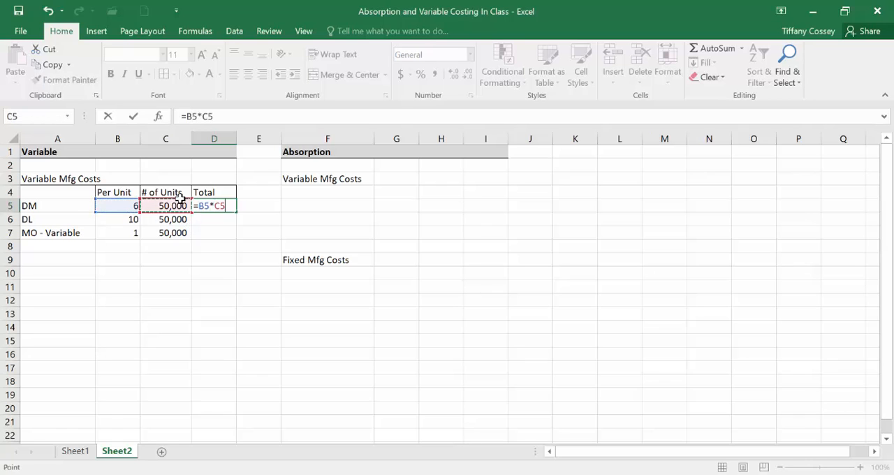
key(Return)
click(206, 204)
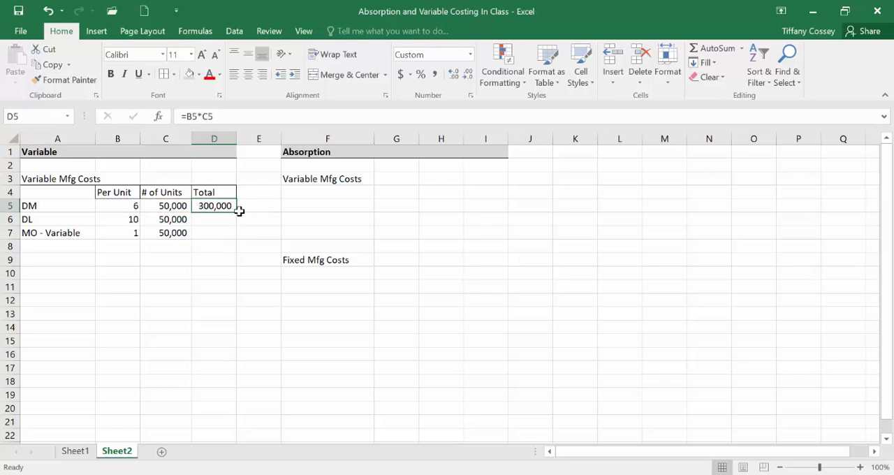
drag(237, 211, 238, 240)
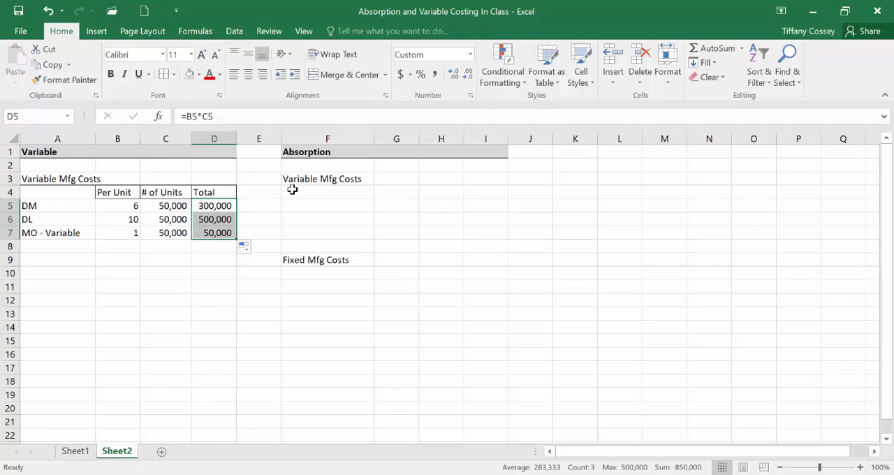
click(275, 285)
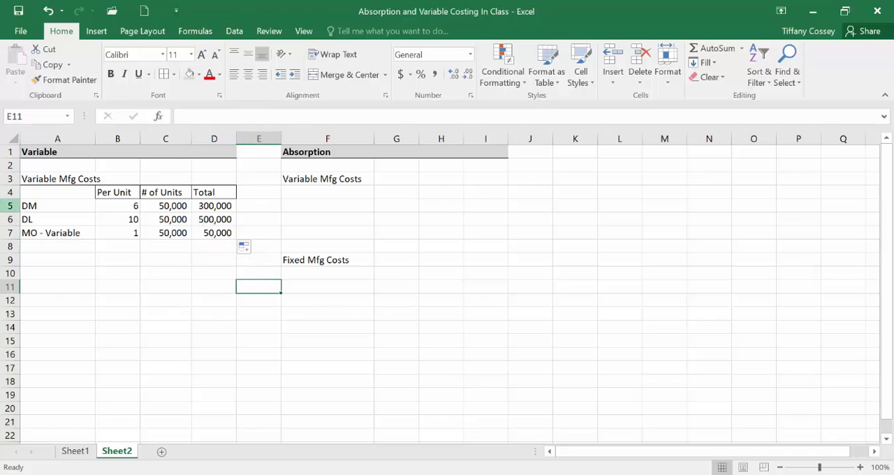
Step: Copy the Variable Mfg Costs table A3:D7 into the Absorption section starting at F3
drag(27, 178, 209, 231)
right_click(207, 231)
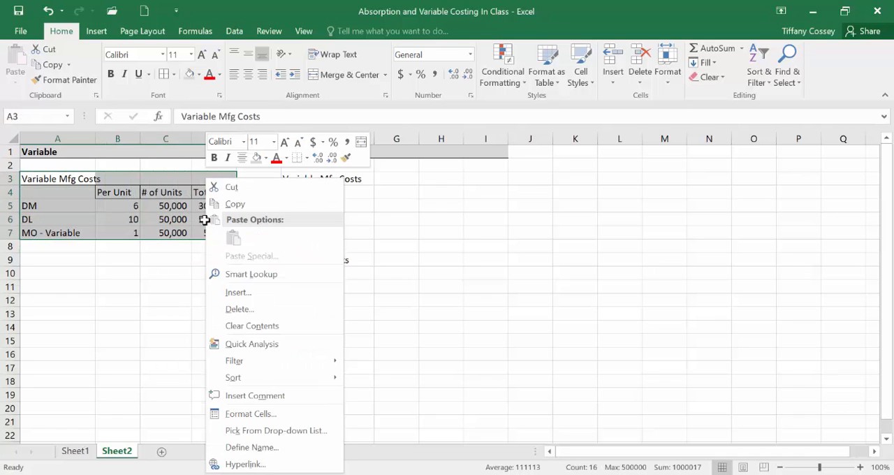
click(235, 205)
right_click(286, 178)
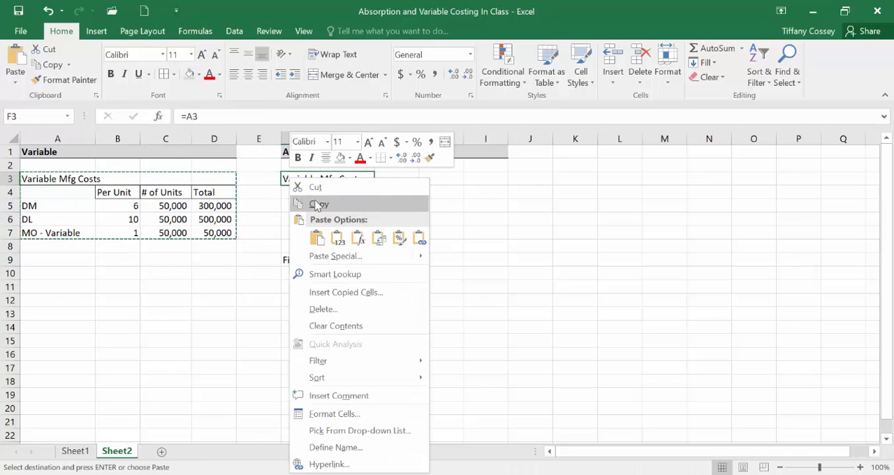
key(Escape)
key(ctrl+v)
click(324, 287)
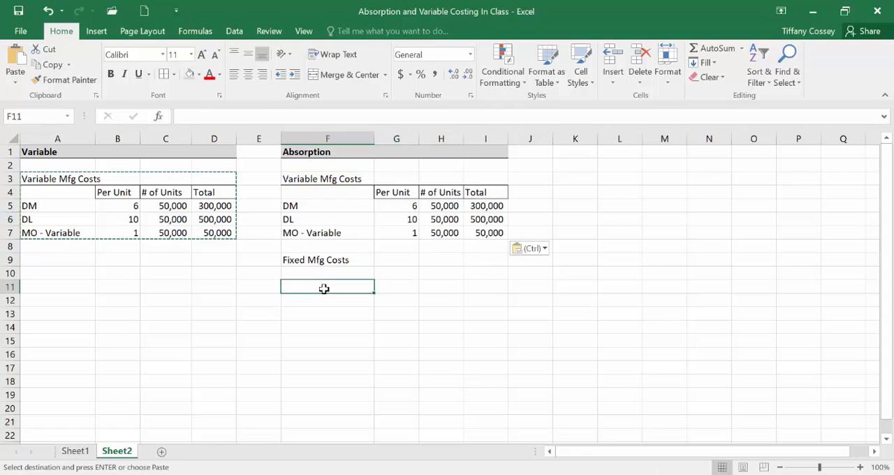
key(Escape)
Step: Enter the label MO - Fixed in F8 and clear the Fixed Mfg Costs label from F9
click(335, 259)
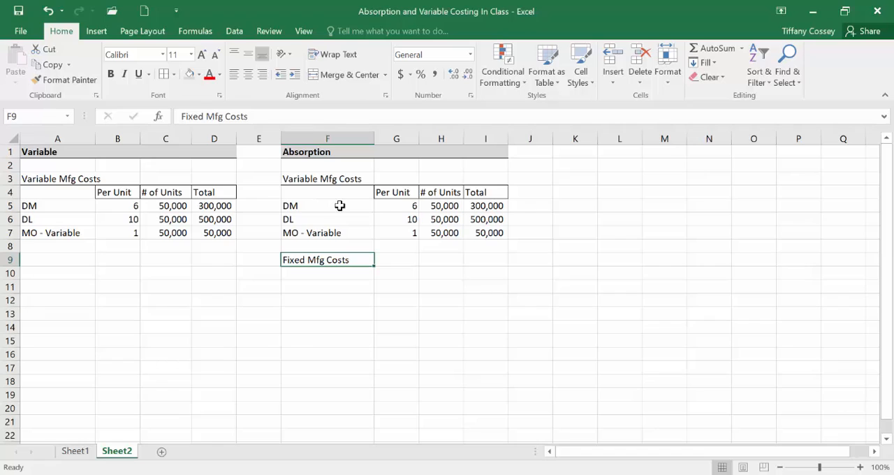
click(357, 241)
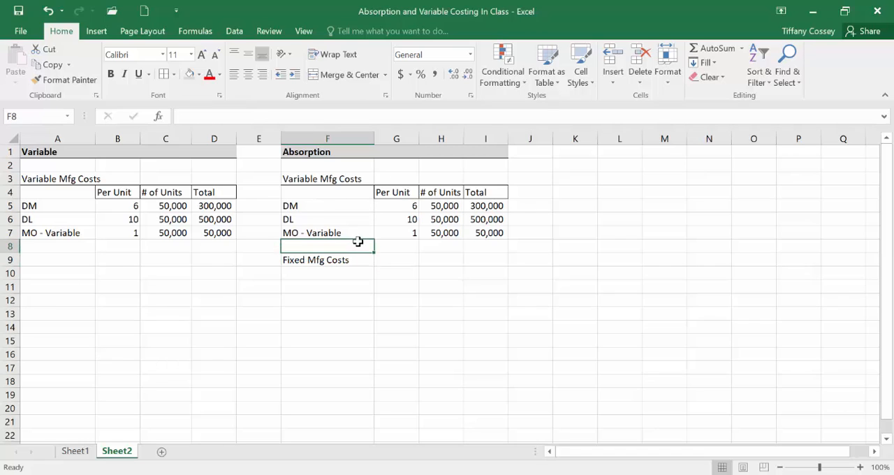
text(MO - Fixed)
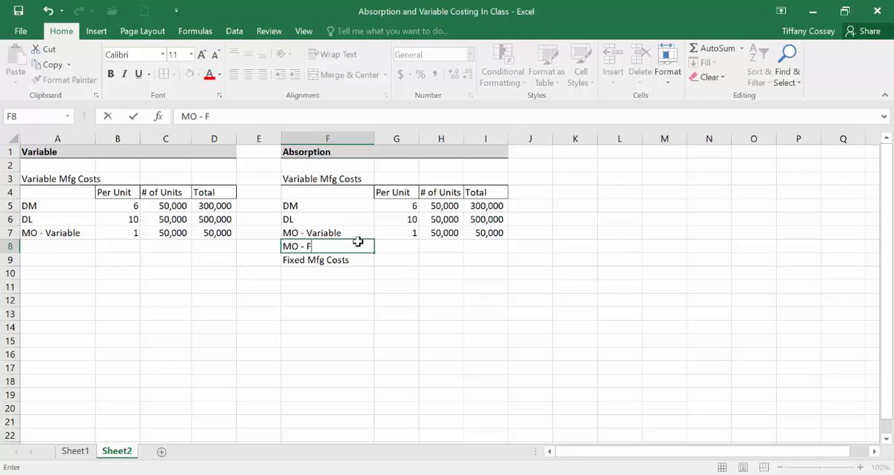
key(ctrl+Return)
key(Return)
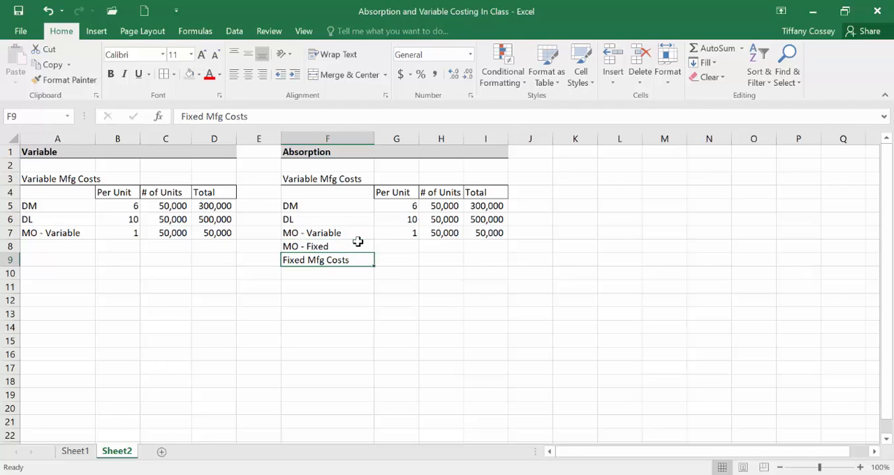
key(Delete)
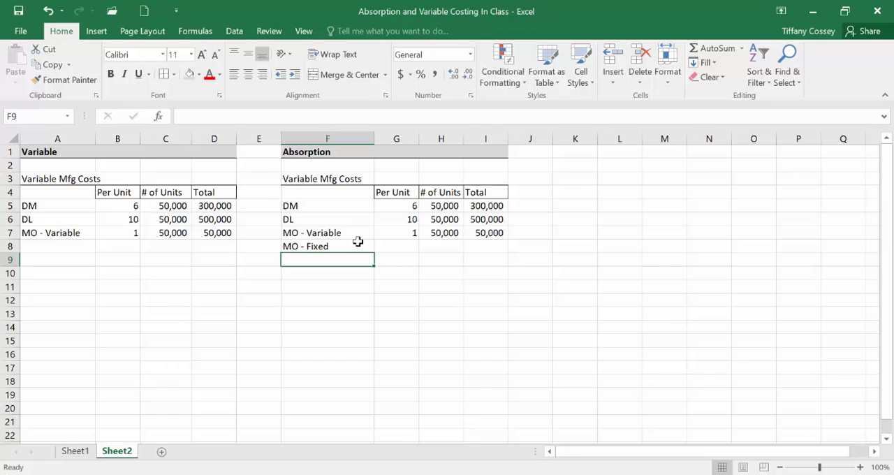
Step: Consult the trial balance in the In-Class Solutions PDF for total manufacturing overhead and calculate the MO - Fixed total in I8 as =150000-I7
click(722, 473)
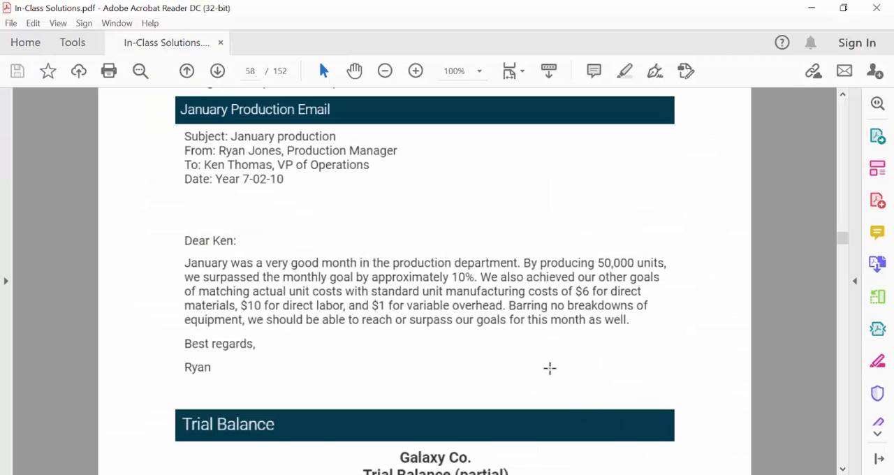
scroll(550, 368, down, 5)
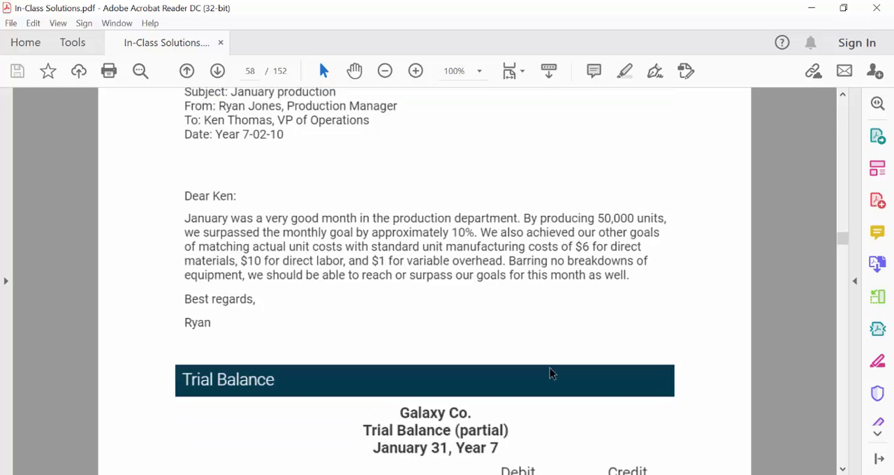
scroll(549, 368, down, 1)
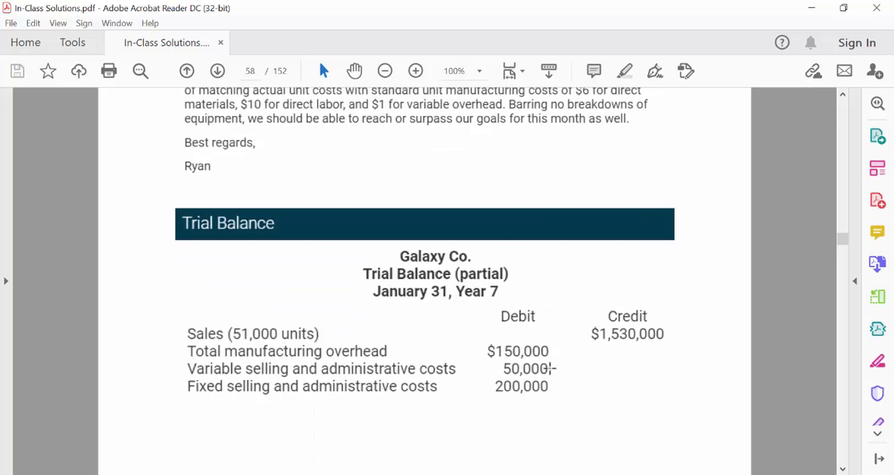
scroll(550, 368, down, 1)
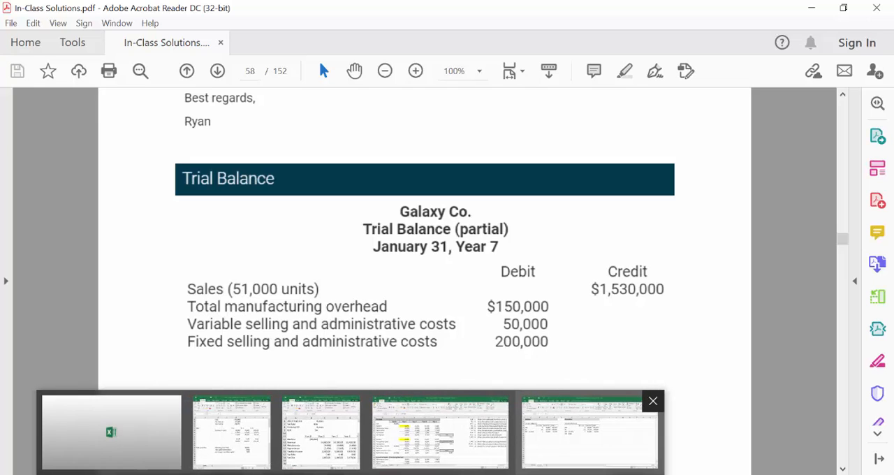
click(590, 431)
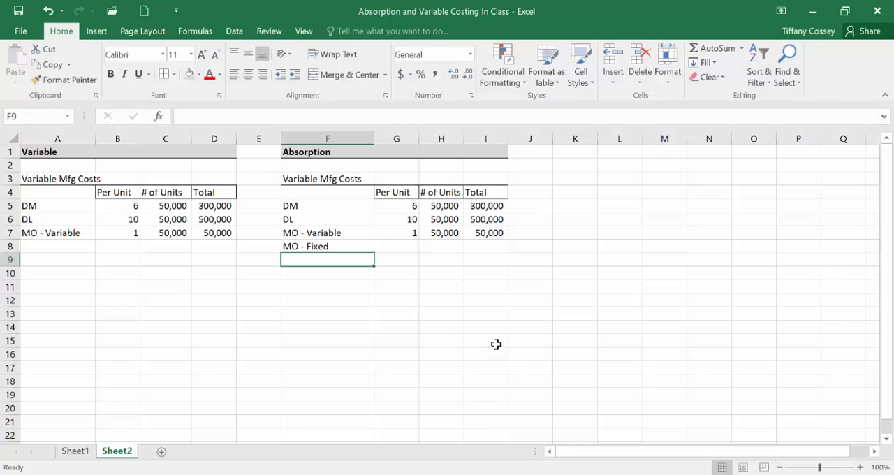
click(488, 247)
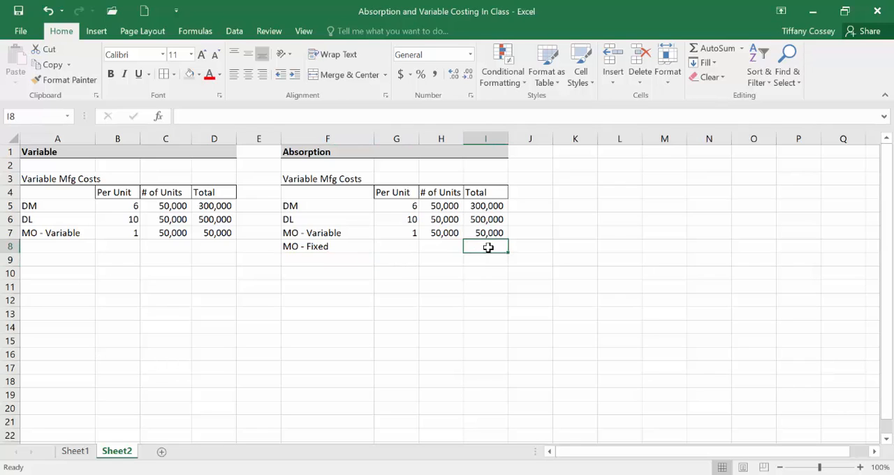
text(=15)
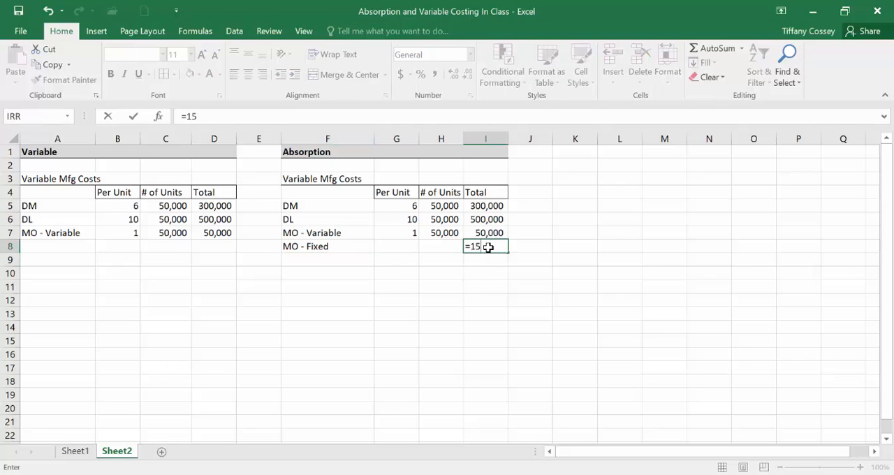
text(0000-)
click(489, 230)
key(Return)
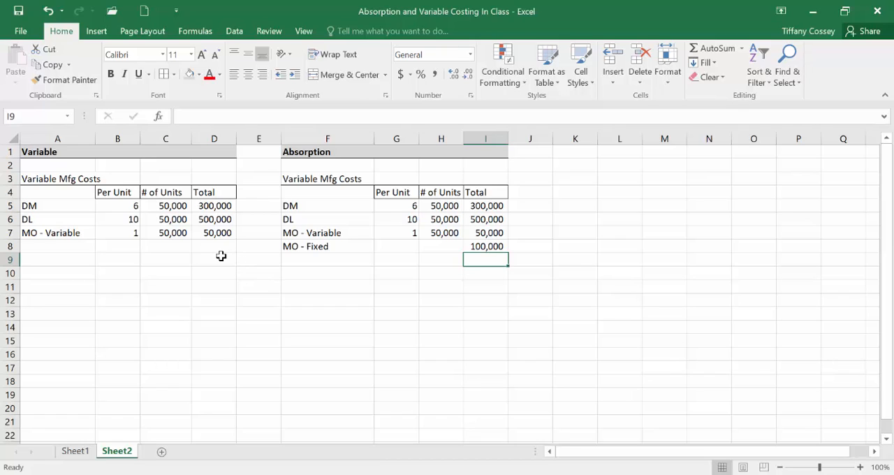
Step: Enter the label Inventoriable Costs in A9 of the Variable section
click(63, 263)
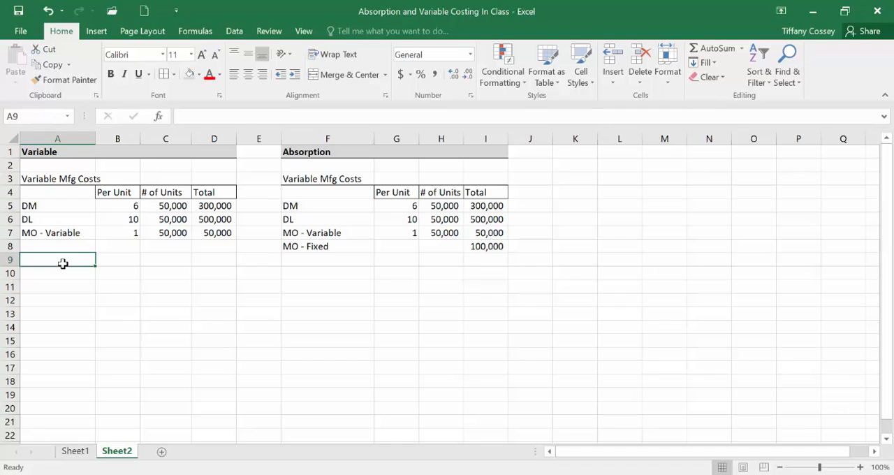
text(Inventor)
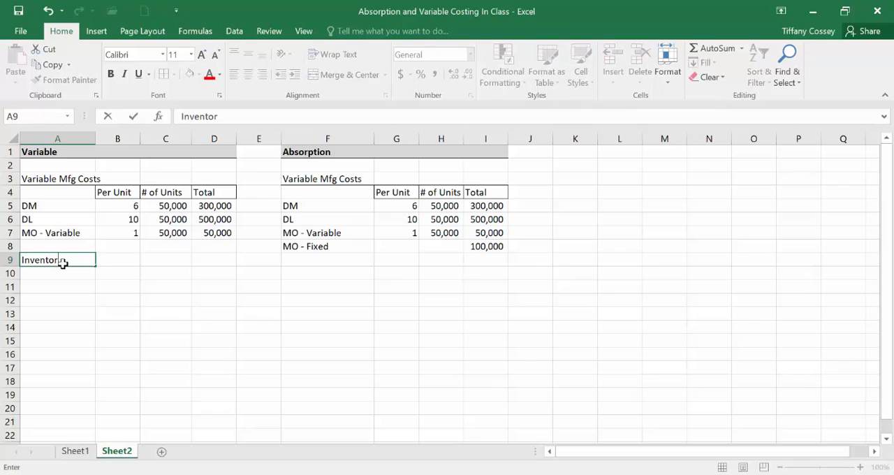
text(iable Costs)
key(Tab)
key(Tab)
key(Tab)
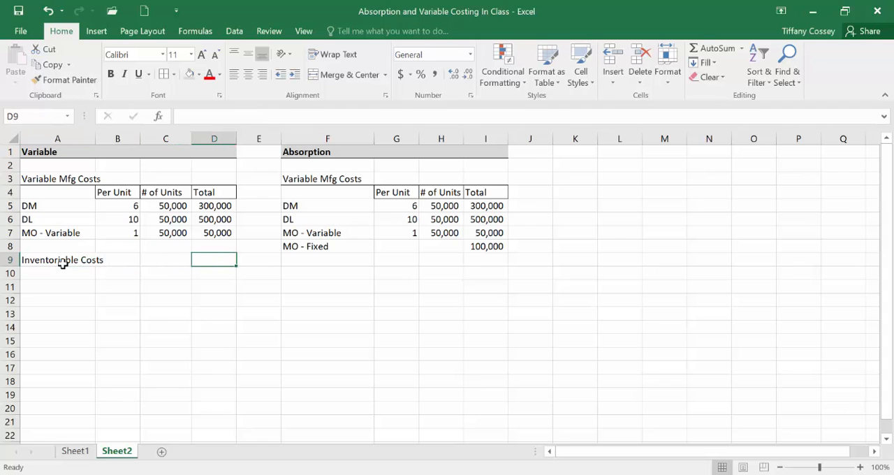
Step: Calculate the variable inventoriable costs in D9 as =SUM(D5:D8)
text(=sum()
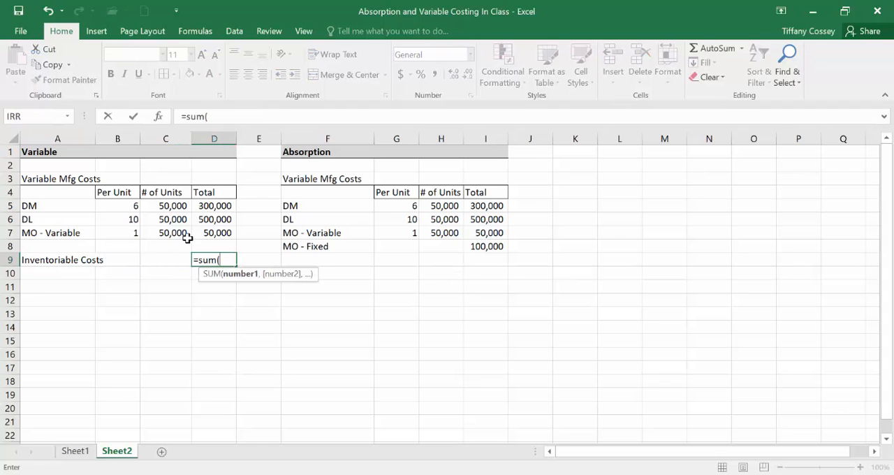
drag(208, 207, 208, 240)
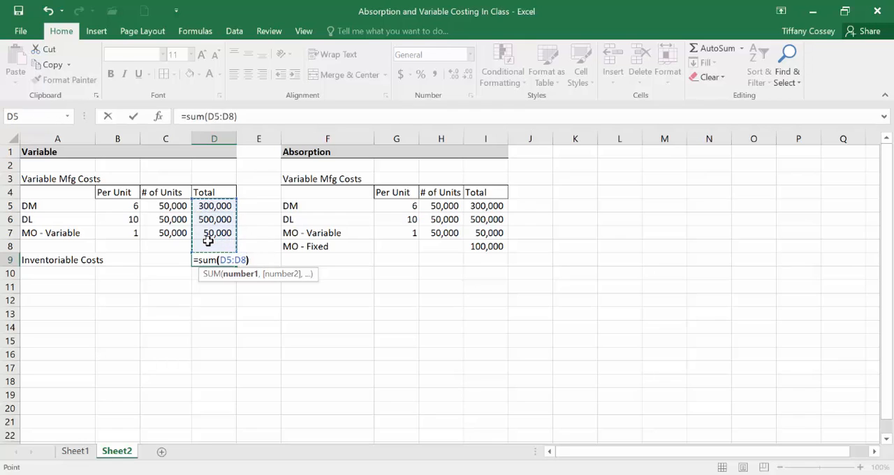
key(Return)
Step: Copy the Inventoriable Costs row A9:D9 into the Absorption section starting at F9
click(83, 259)
drag(83, 259, 235, 257)
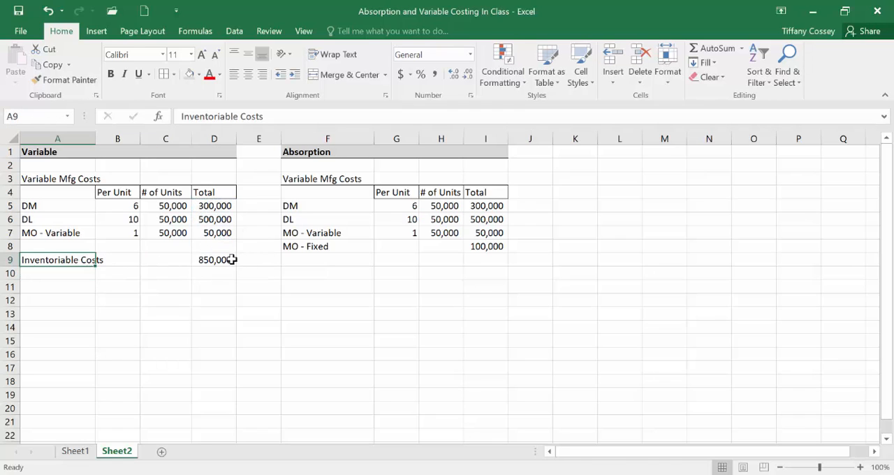
right_click(235, 258)
click(268, 203)
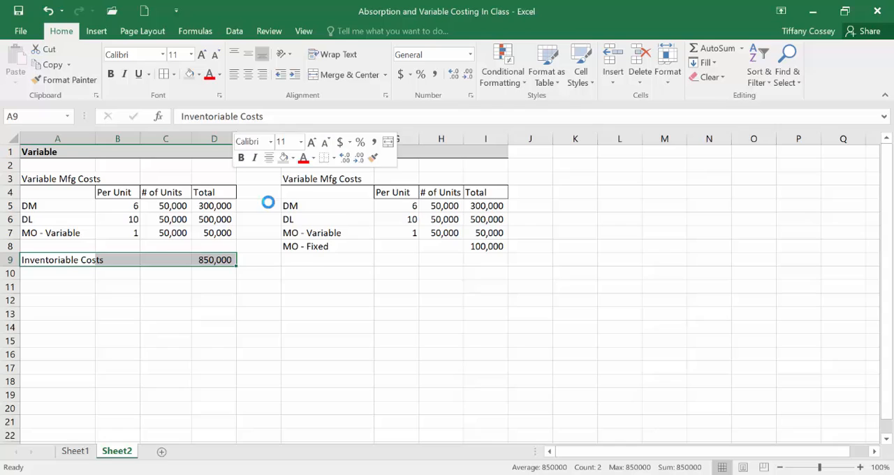
right_click(317, 257)
click(336, 234)
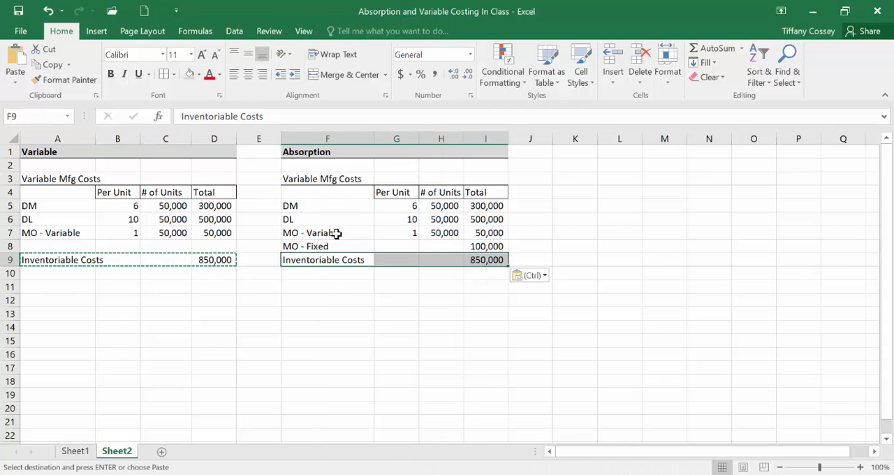
Step: Add a bottom border to D7 and I8, just above the inventoriable cost totals
click(216, 232)
ctrl+click(499, 247)
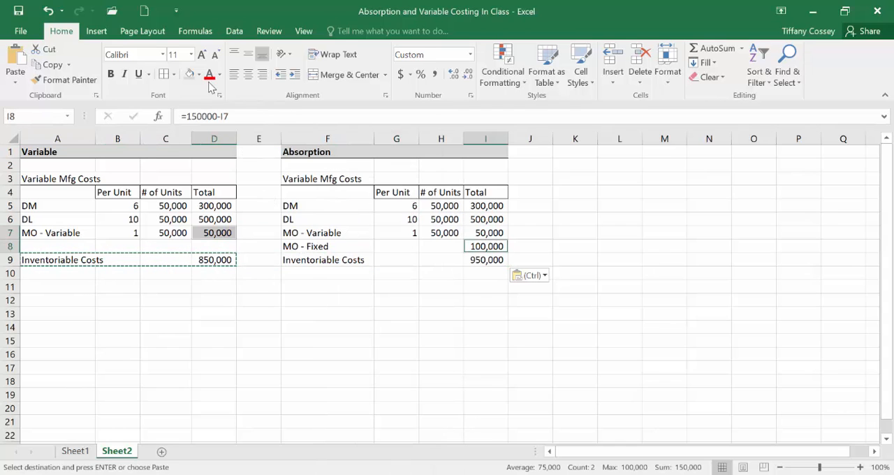
click(173, 74)
click(182, 106)
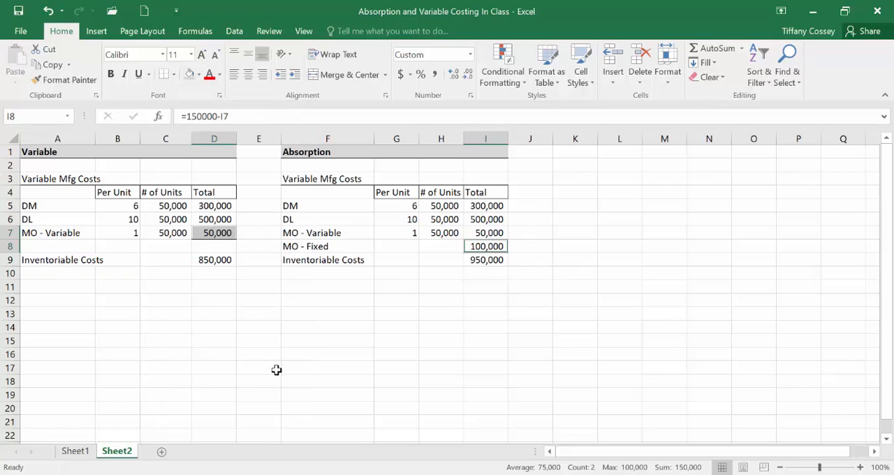
click(272, 366)
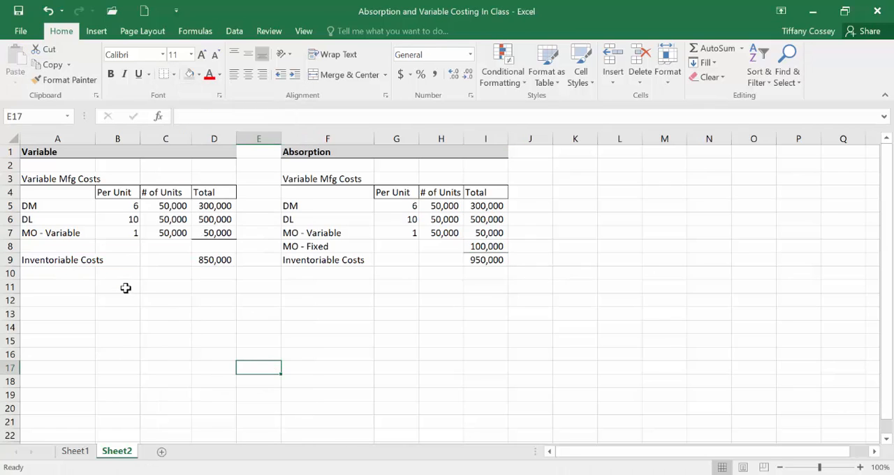
Step: Enter the label Units Manufactured in A10 and the value 50000 in D10
click(70, 271)
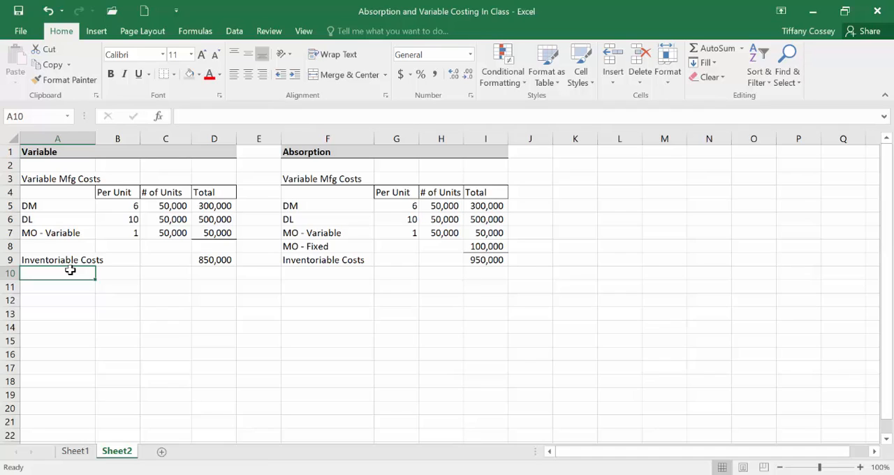
text(Units )
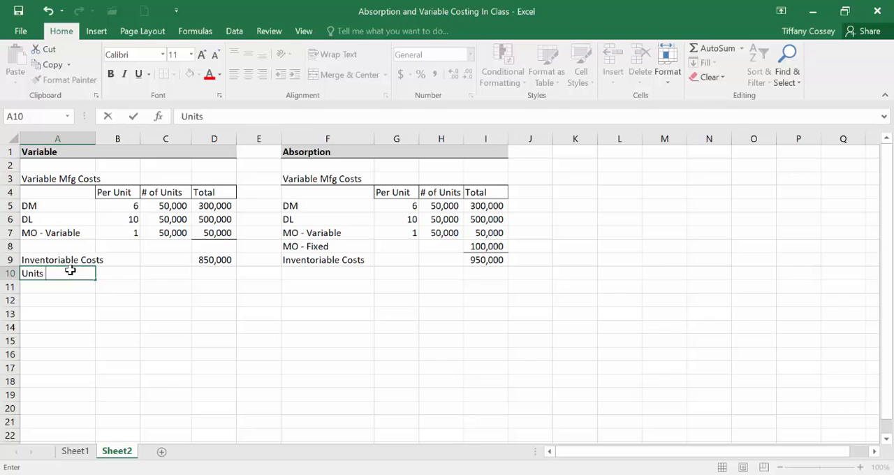
text(Manufactured)
key(Tab)
key(Tab)
key(Tab)
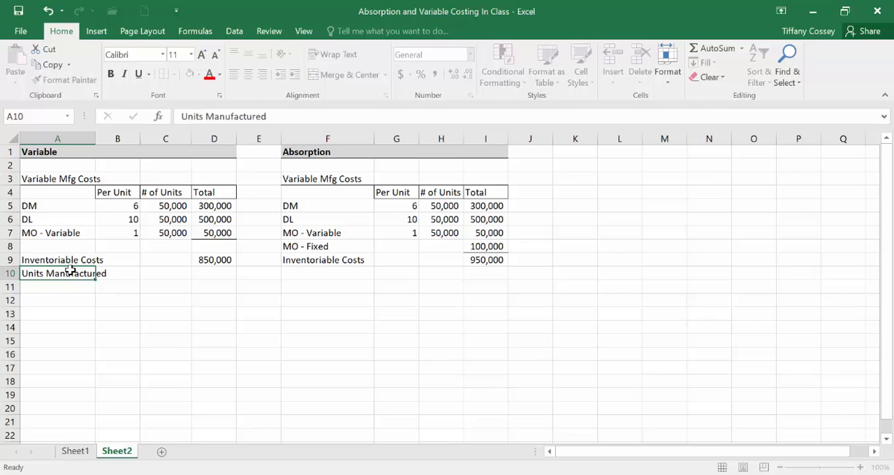
text(50000)
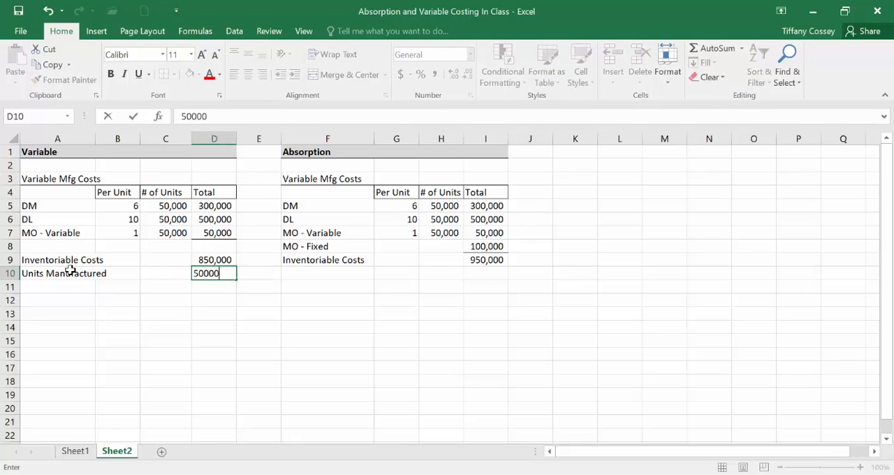
key(Tab)
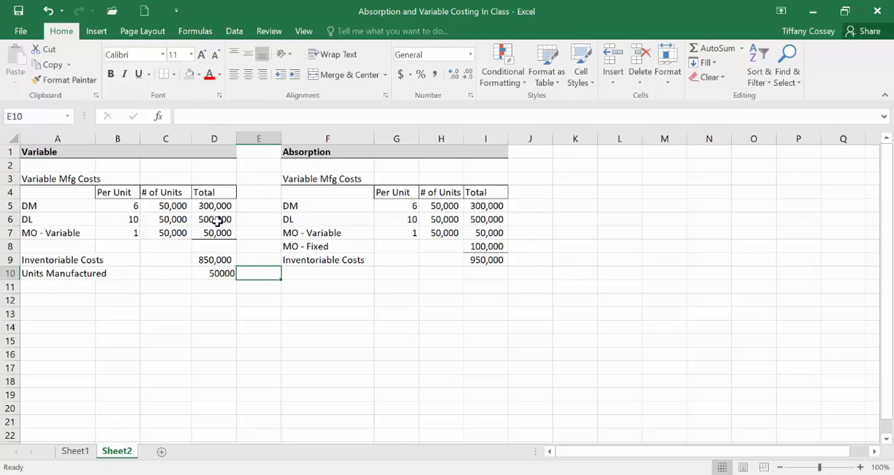
Step: Format columns D and I in comma style with no decimal places
click(224, 137)
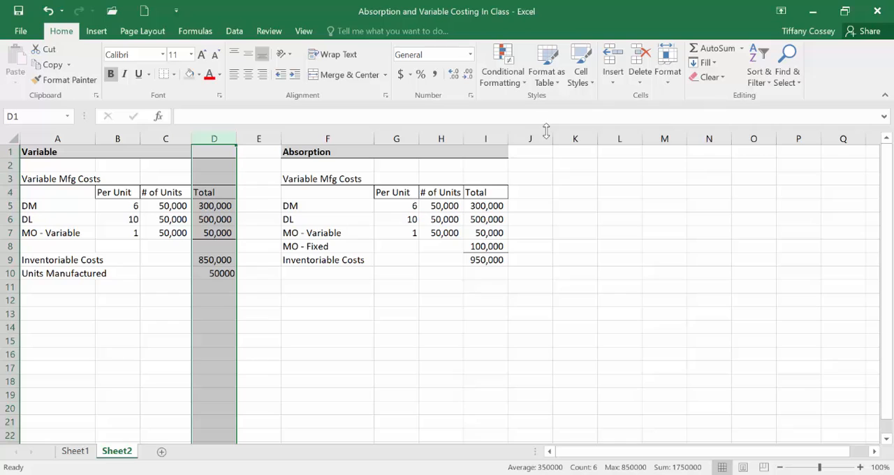
ctrl+click(485, 138)
click(434, 76)
click(467, 74)
click(467, 74)
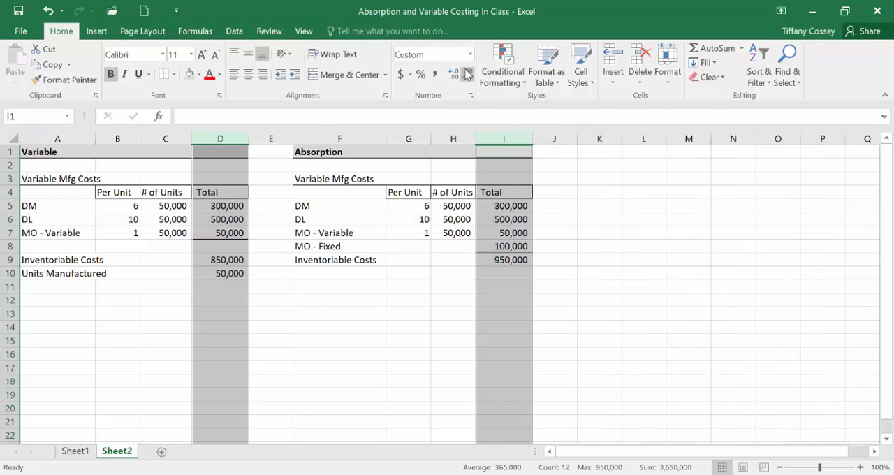
Step: Enter the label Cost Per Unit in A11 and calculate it in D11 as =D9/D10
click(64, 286)
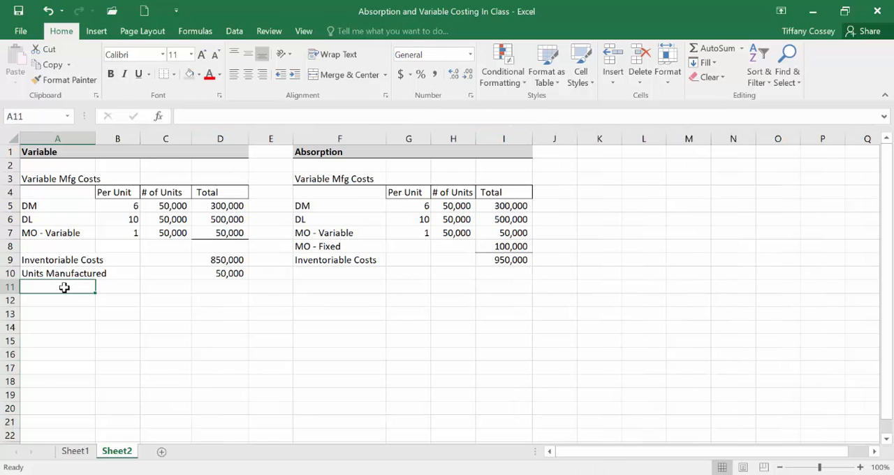
text(Cost)
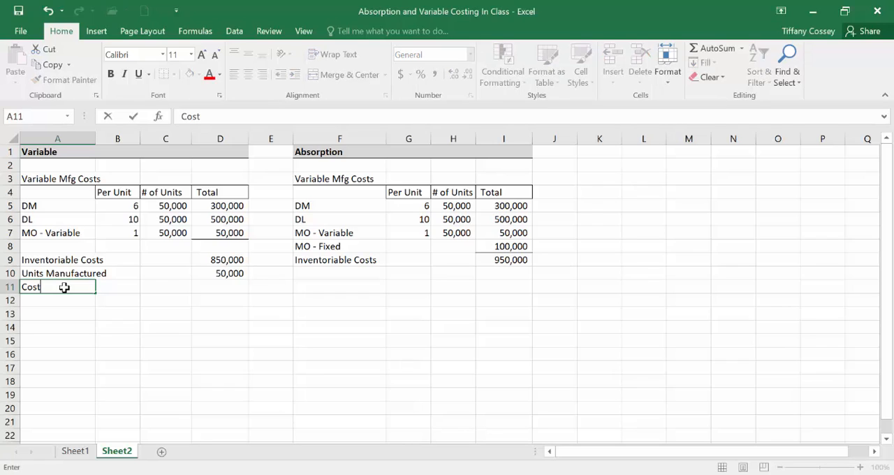
text( Per Unit)
key(Return)
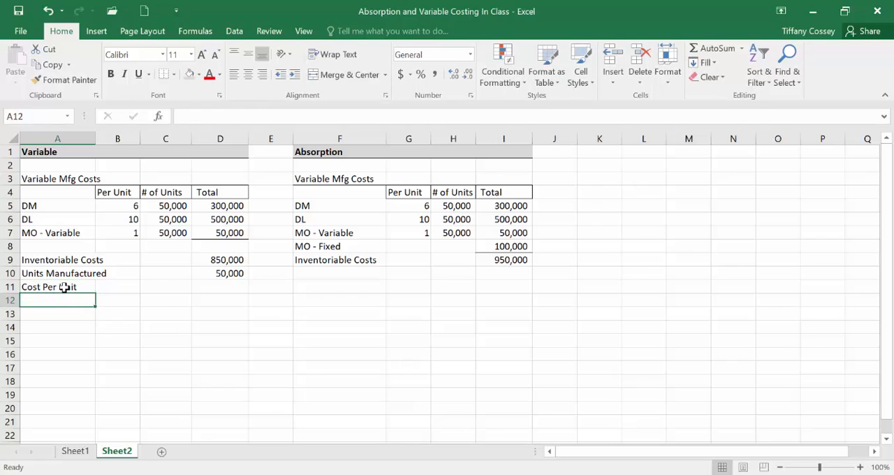
click(208, 285)
text(=)
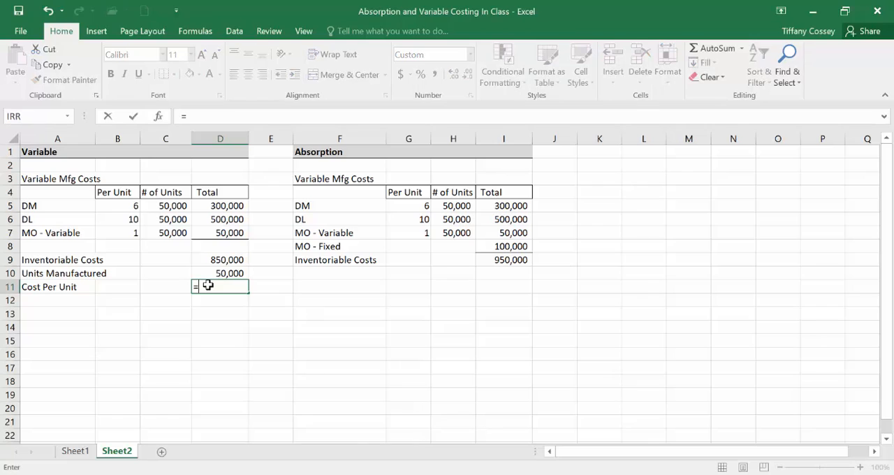
click(226, 259)
text(/)
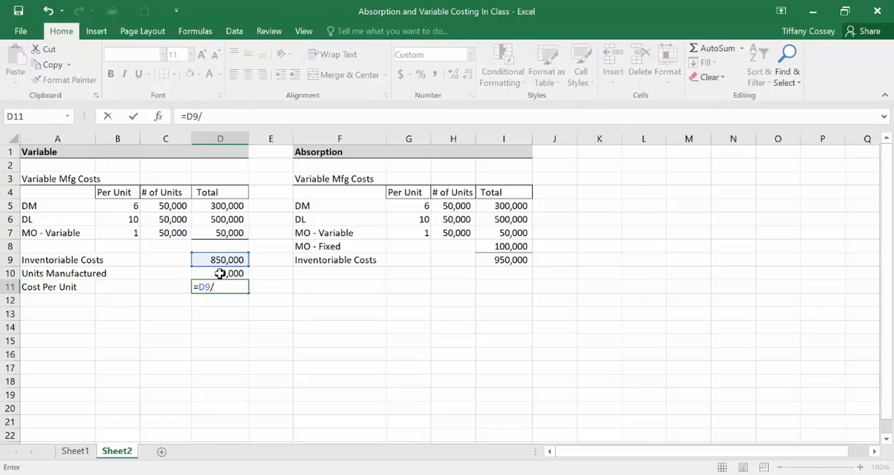
click(219, 273)
key(Return)
Step: Show the cost per unit in D11 with two decimal places and add a bottom border to D10
click(220, 273)
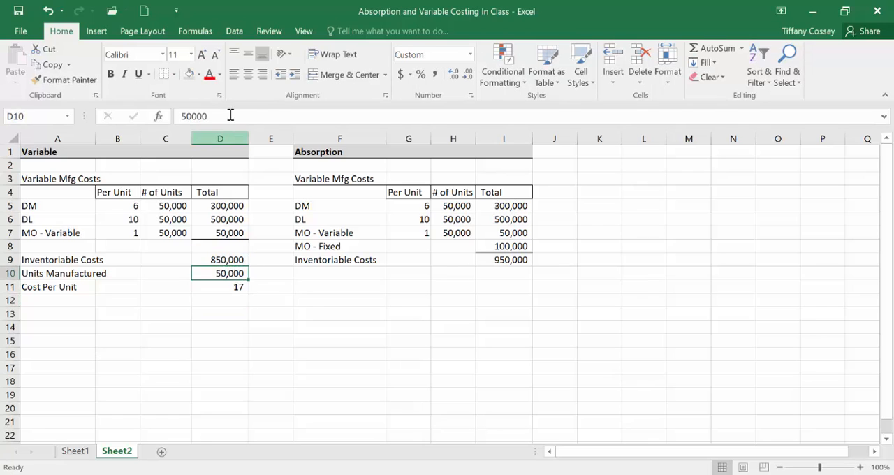
click(227, 289)
click(455, 74)
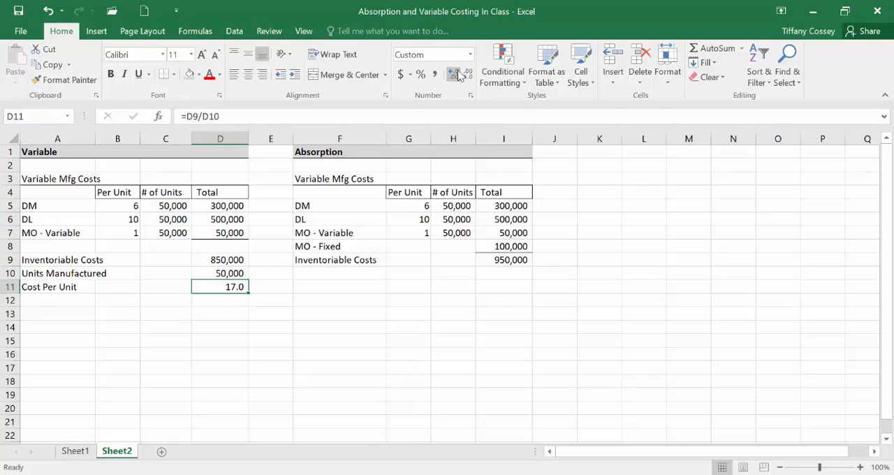
click(455, 74)
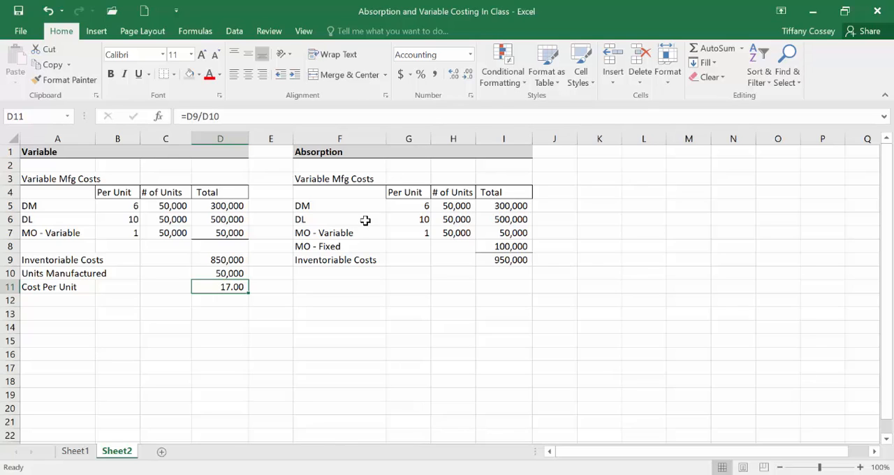
click(215, 331)
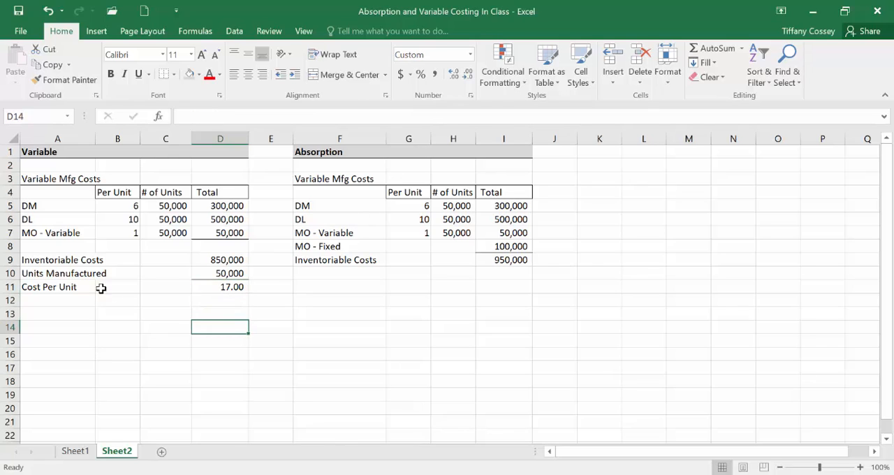
Step: Copy the Units Manufactured and Cost Per Unit rows A10:D11 into the Absorption section starting at F10
drag(68, 275, 231, 287)
right_click(230, 287)
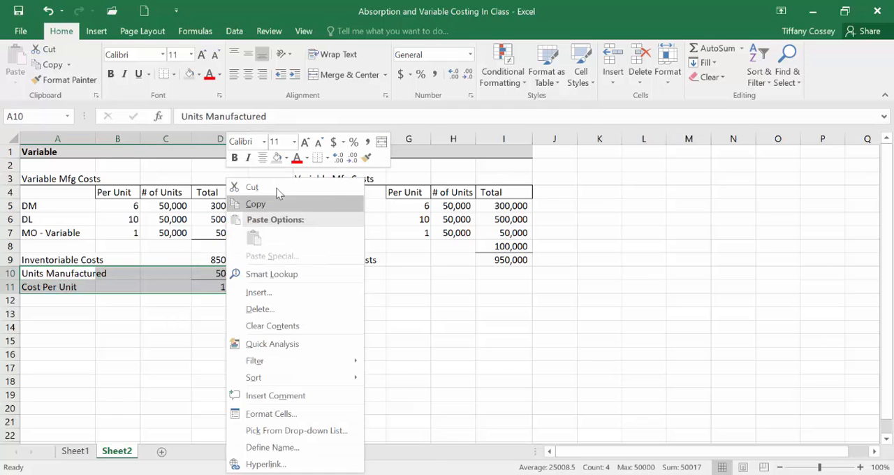
click(276, 199)
right_click(305, 267)
click(312, 236)
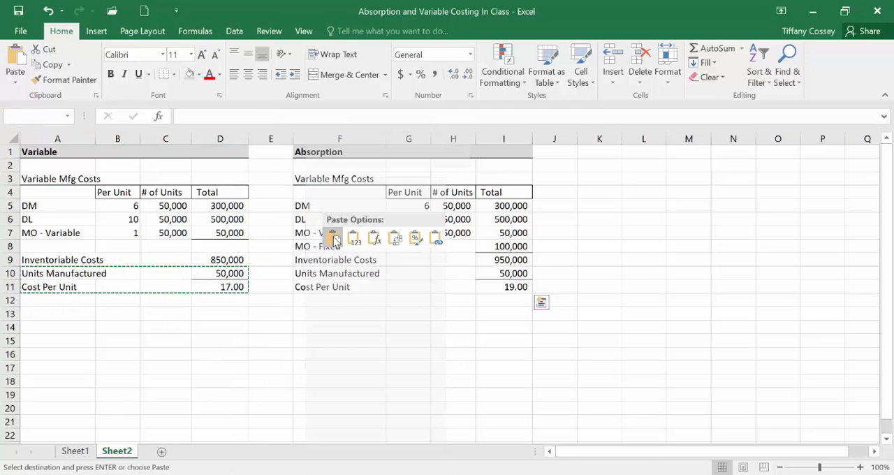
click(407, 310)
key(Escape)
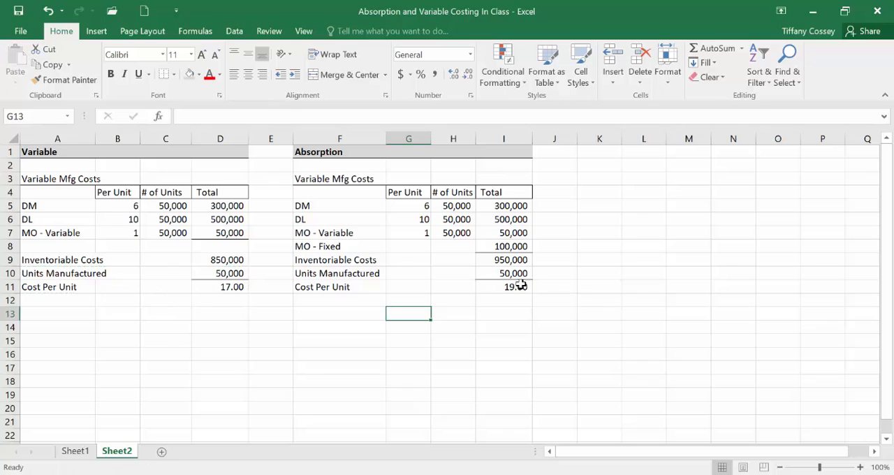
Step: Compare the inventoriable costs, units manufactured and cost per unit of the Variable and Absorption sections
click(520, 283)
click(516, 259)
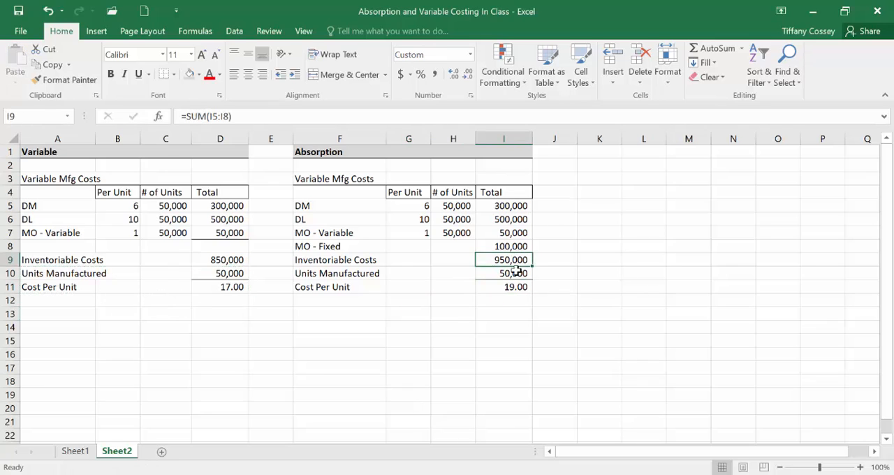
click(217, 258)
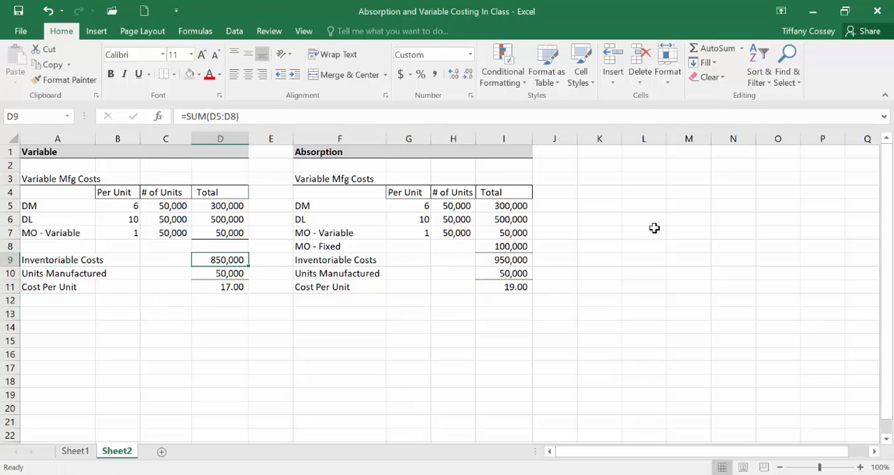
click(507, 273)
click(522, 286)
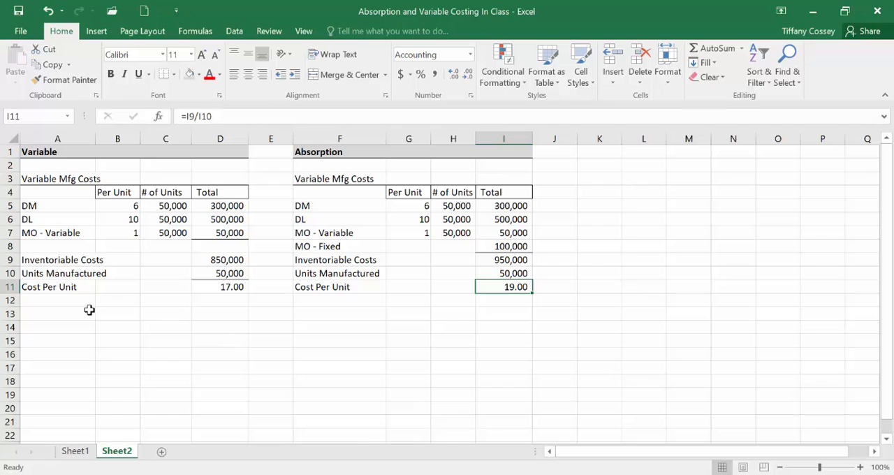
Step: Add a thick bottom border across A12:I12 beneath both cost tables
drag(42, 297, 513, 300)
click(171, 74)
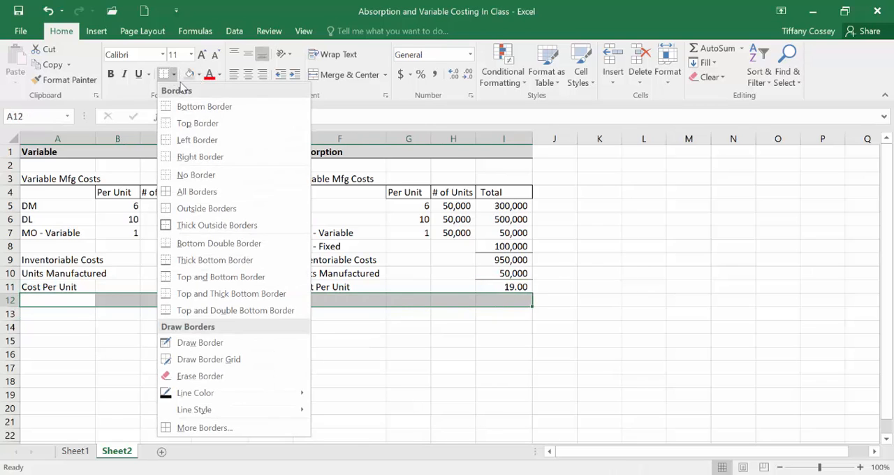
click(210, 260)
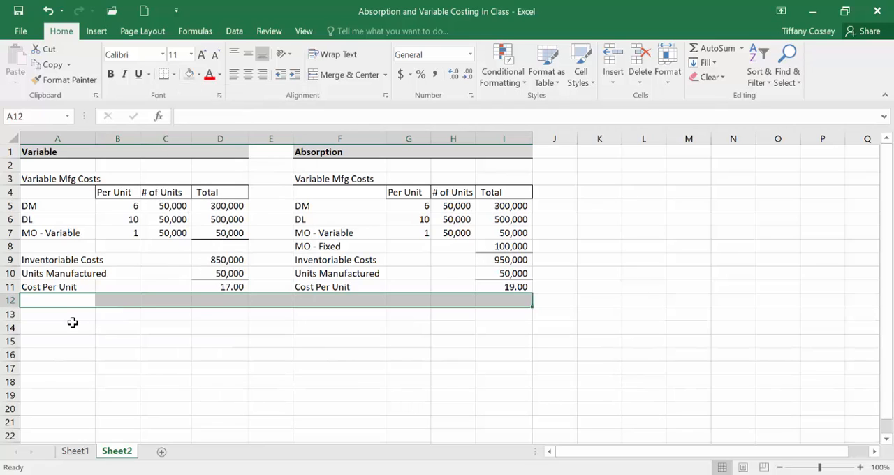
Step: Label cell A14, below the Variable cost table, as Sales
click(69, 319)
click(72, 327)
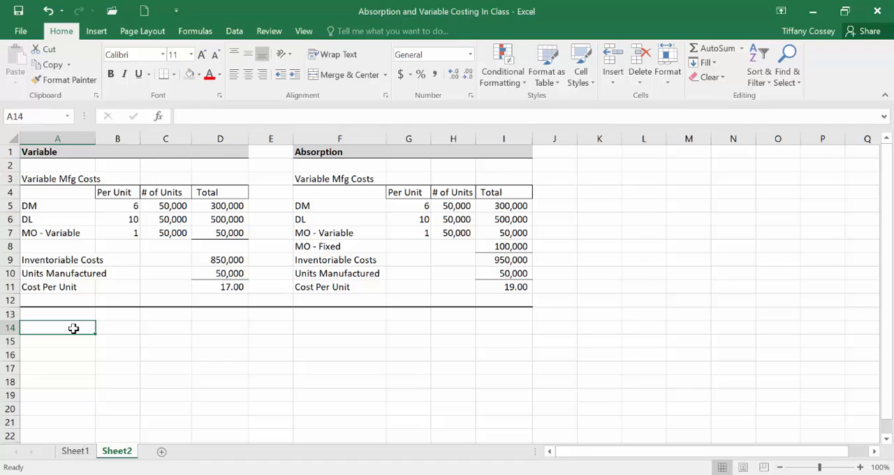
text(Sales)
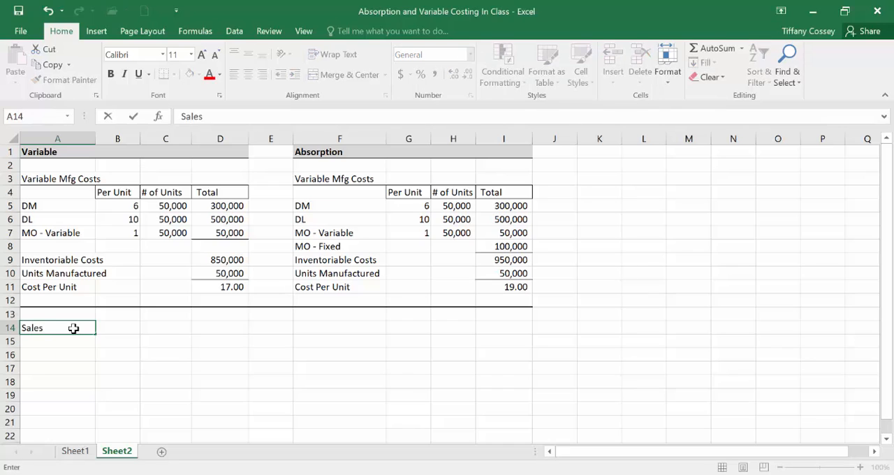
key(Tab)
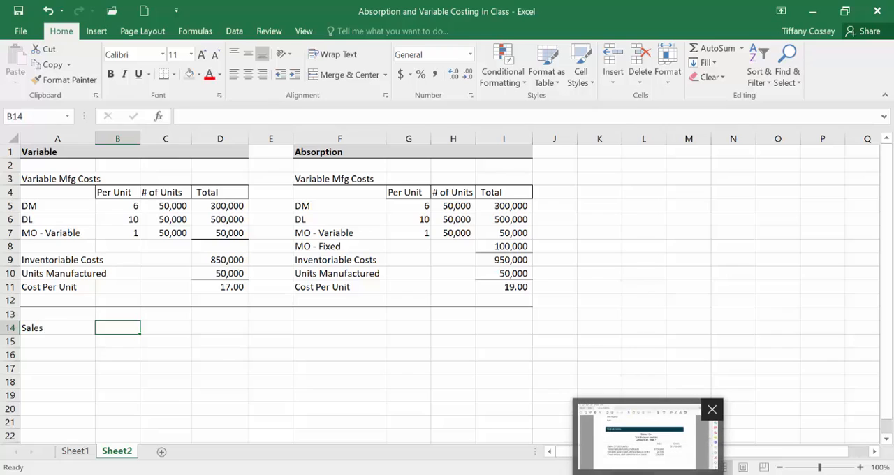
Step: Look up the sales figure in the Acrobat Reader trial balance, return to the Excel worksheet and enter 1,530,000 in D14
click(649, 429)
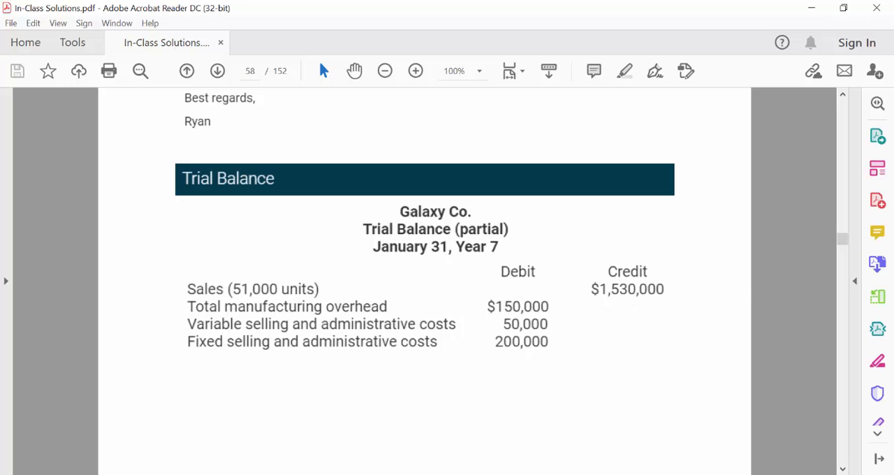
key(alt+Tab)
key(Right)
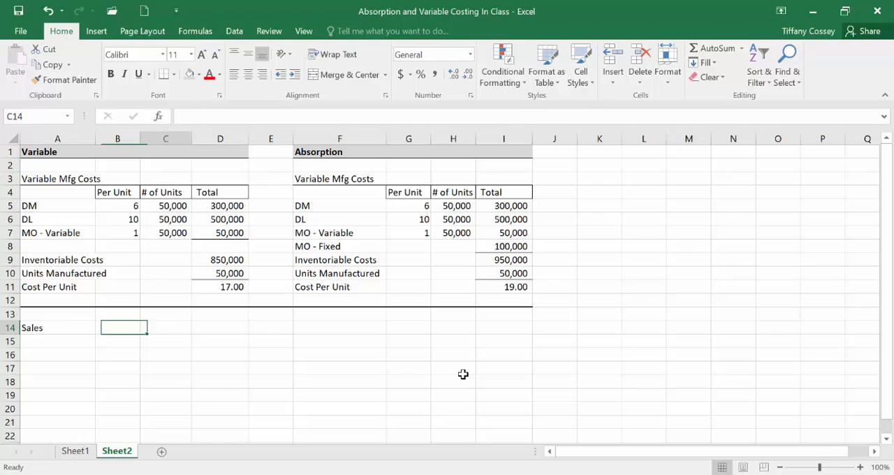
key(Right)
text(1,530,0)
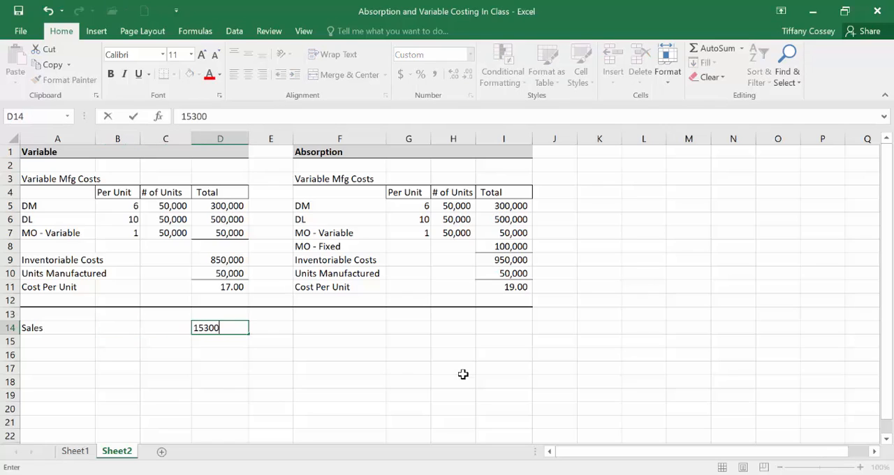
text(00)
key(Return)
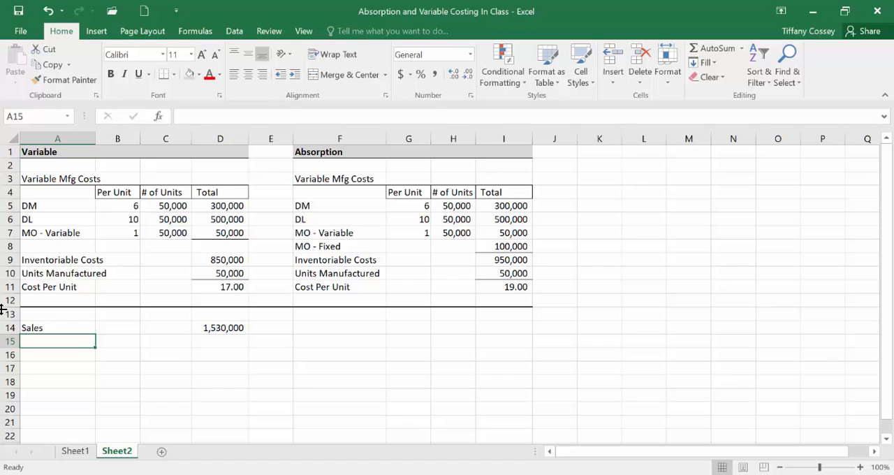
Step: Label cell A15 as "COGS (Var - Mfg Costs, prd costs)"
text(COGS)
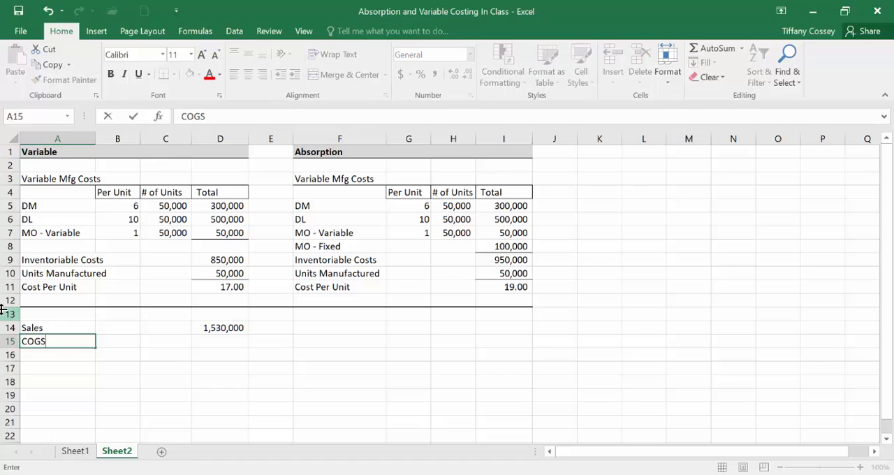
text( (Var - Mfg)
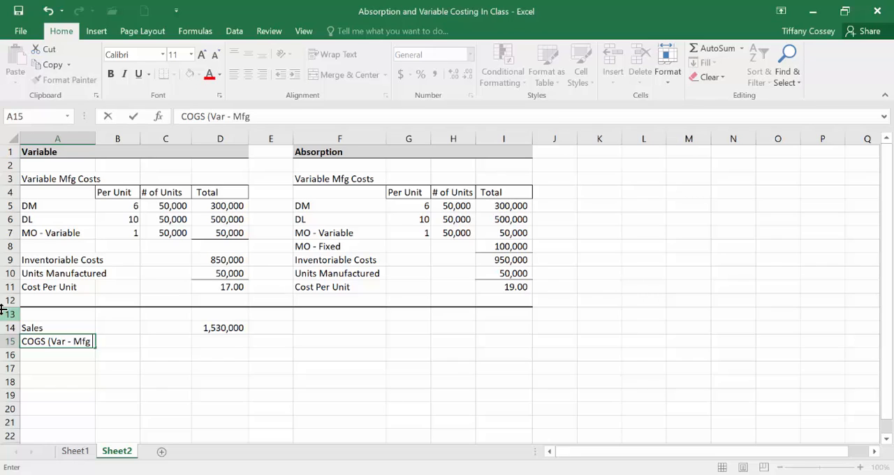
text( Costs)
text(prd cost)
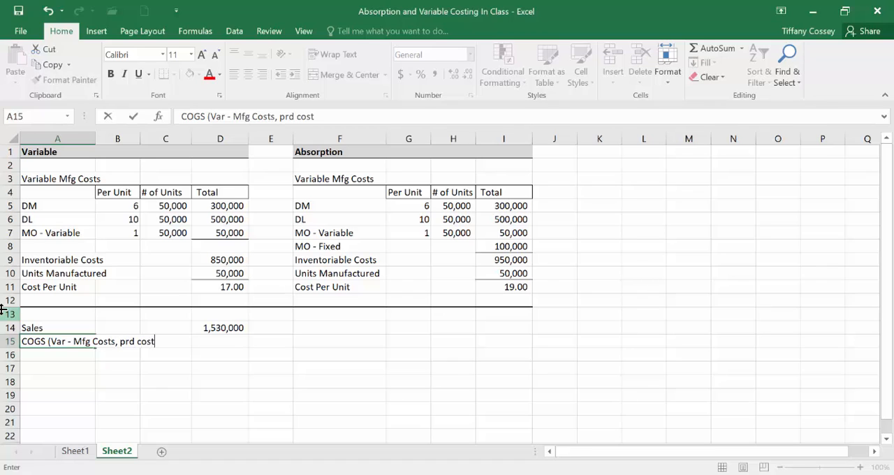
text(s))
Step: Compute the variable cost of goods sold in D15 with the formula =51000*D11
key(Right)
key(Right)
key(Right)
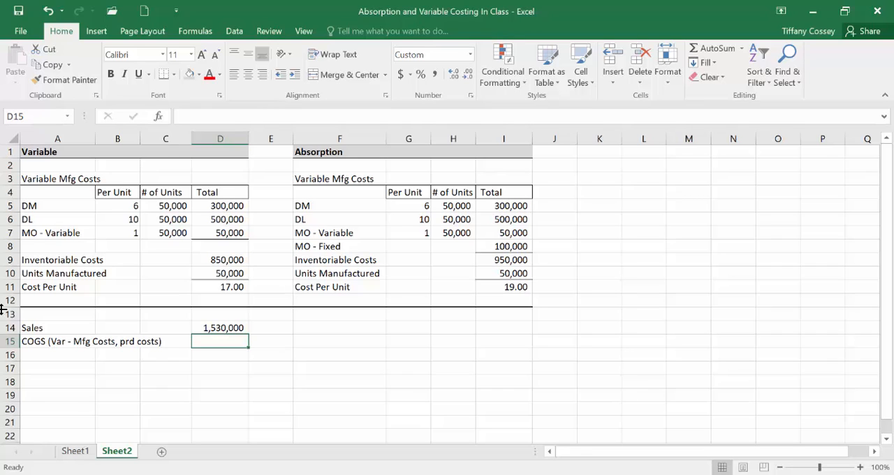
text(=5)
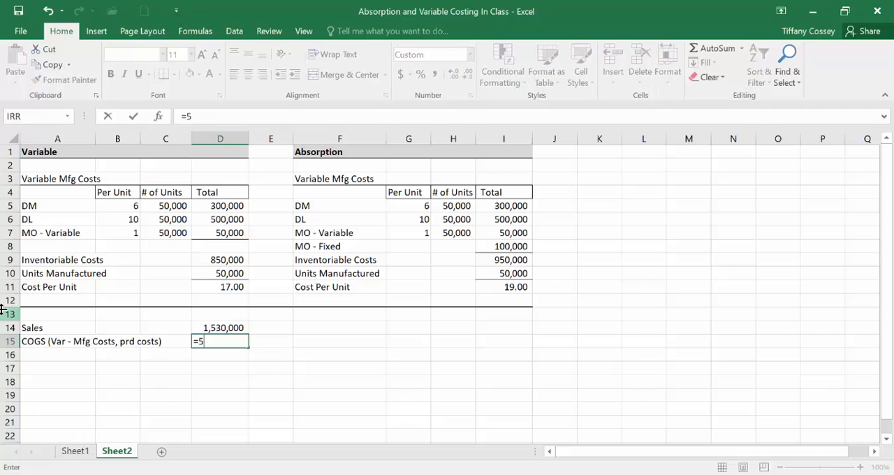
text(1000*)
click(208, 285)
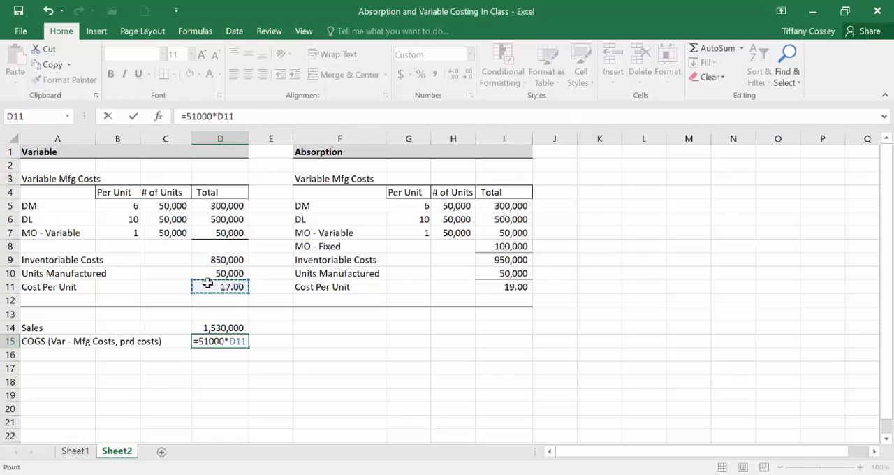
key(Return)
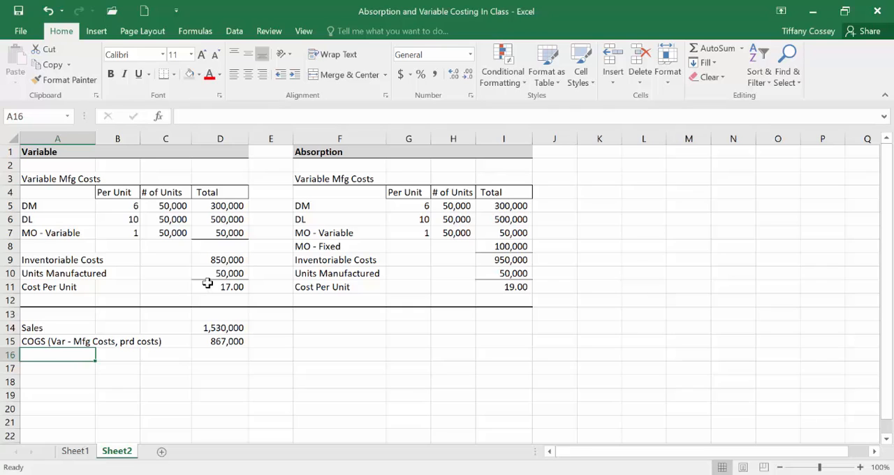
key(Up)
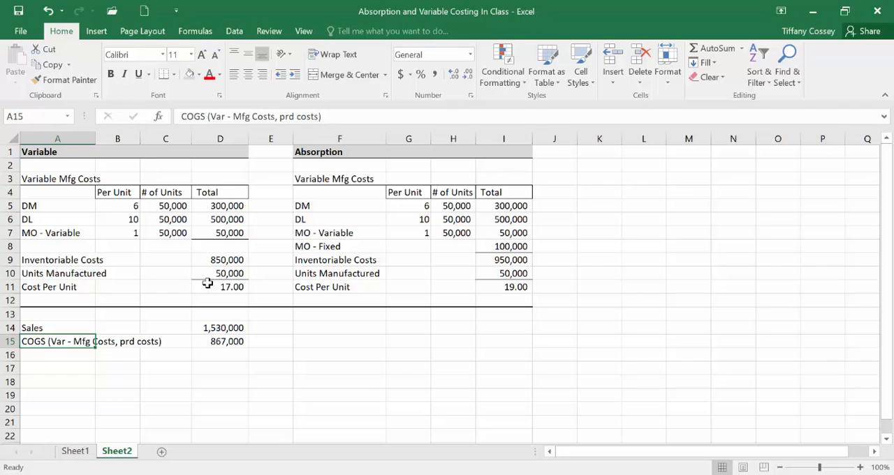
key(Down)
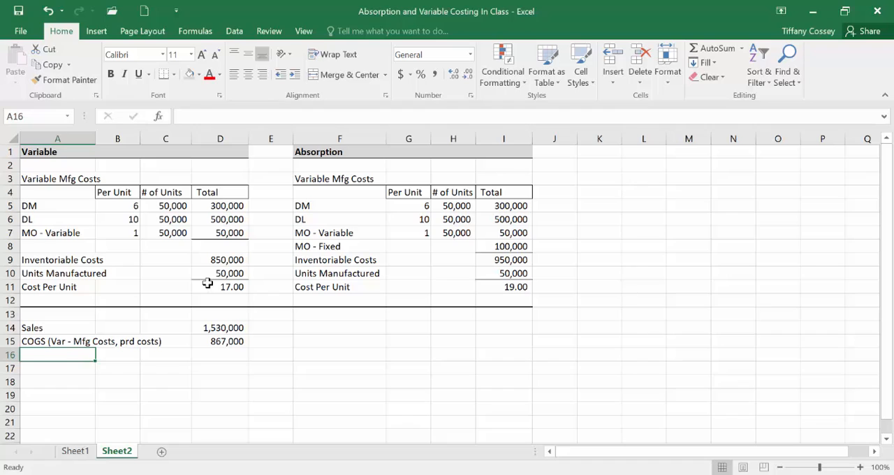
Step: Label cell A16 as "Var S&A (per) Costs"
text(Var)
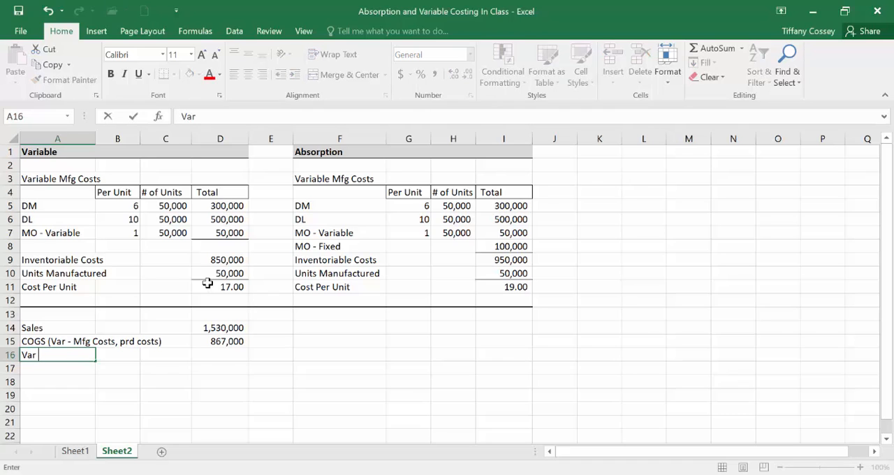
text( S&A (per)
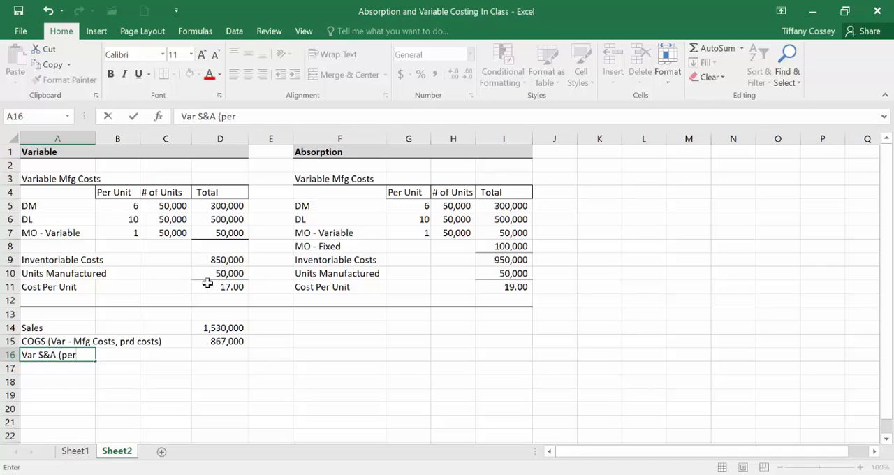
text() Coste)
key(BackSpace)
text(s)
Step: Look up the variable selling and administrative costs in the Acrobat Reader trial balance and enter 50,000 in D16 of the Excel worksheet
key(Right)
key(Right)
key(Right)
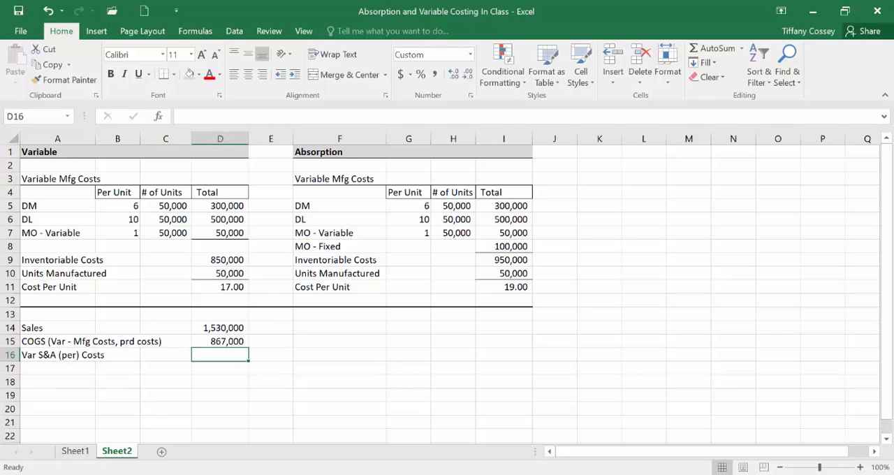
key(alt+Tab)
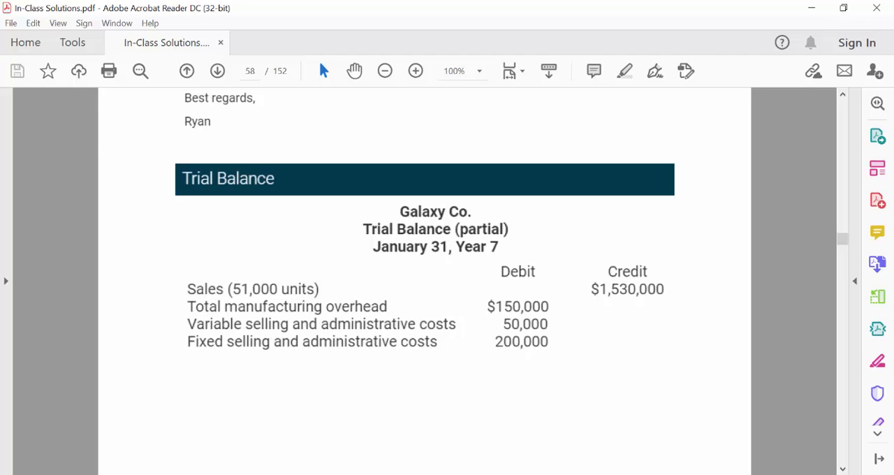
key(alt+Tab)
text(5)
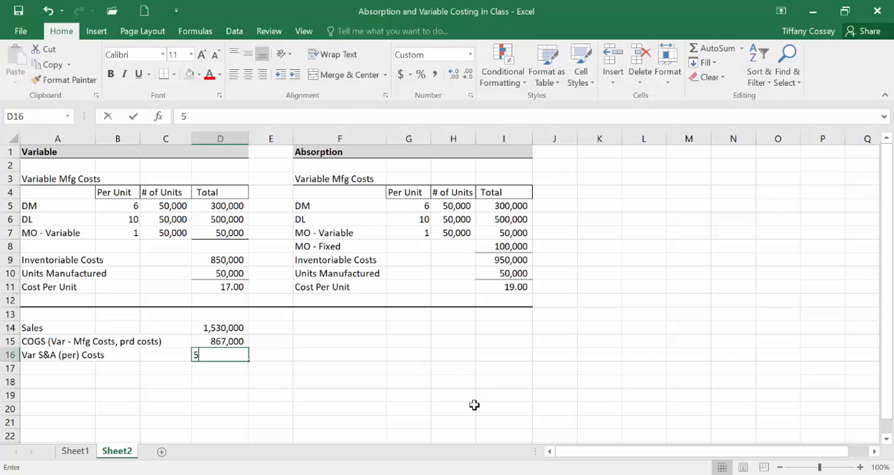
text(0,000)
key(Return)
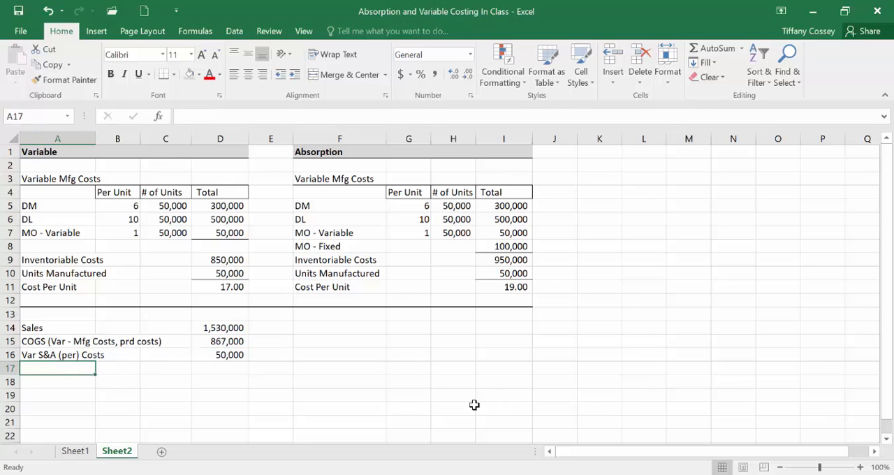
Step: Add a Contribution Margin row in row 17 with the formula =D14-D15-D16 in D17
text(Contribu)
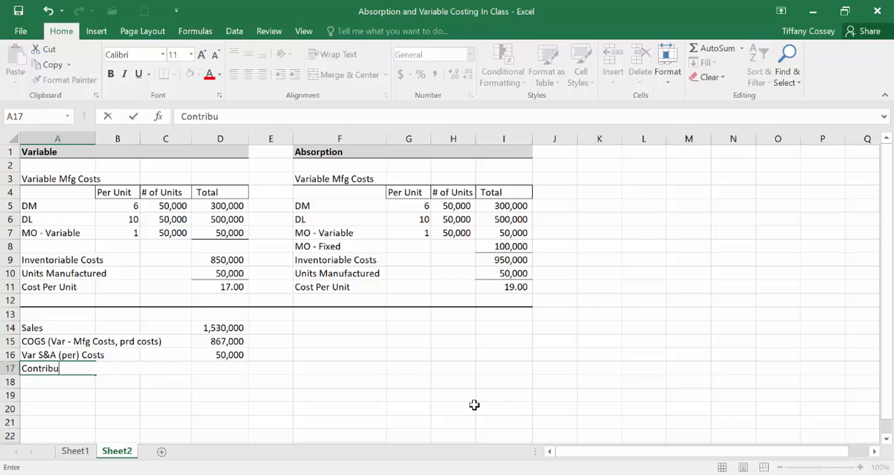
text(tion Margin)
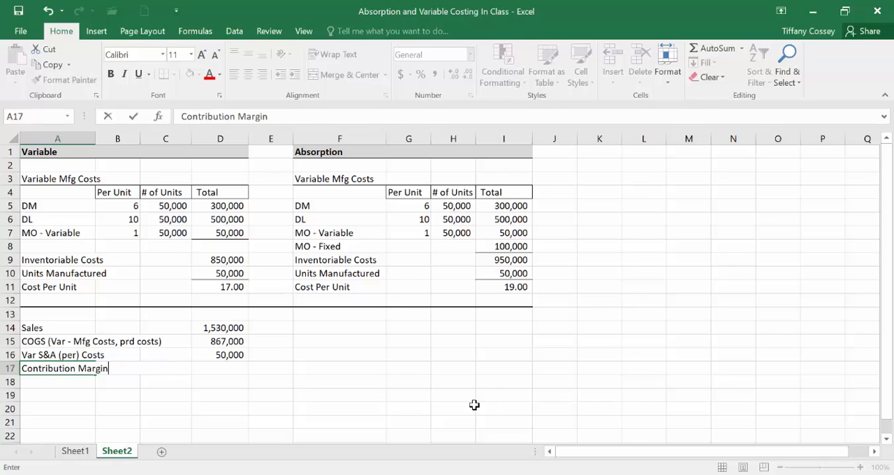
key(Right)
key(Right)
key(Right)
text(=)
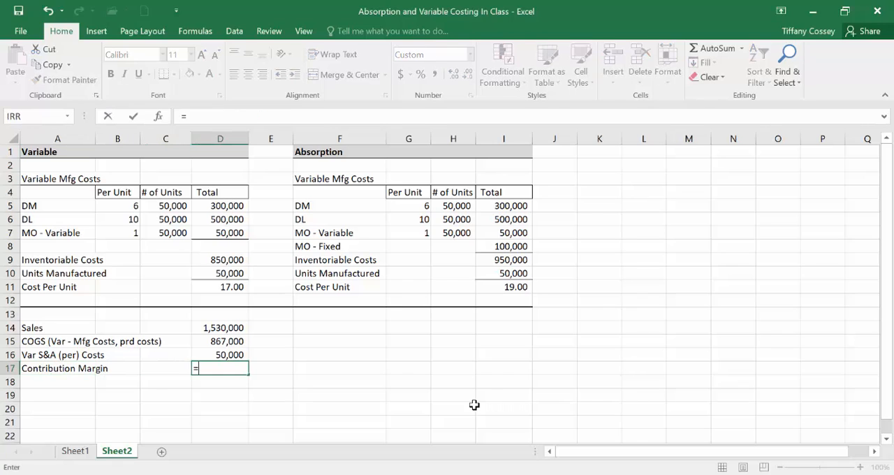
click(222, 328)
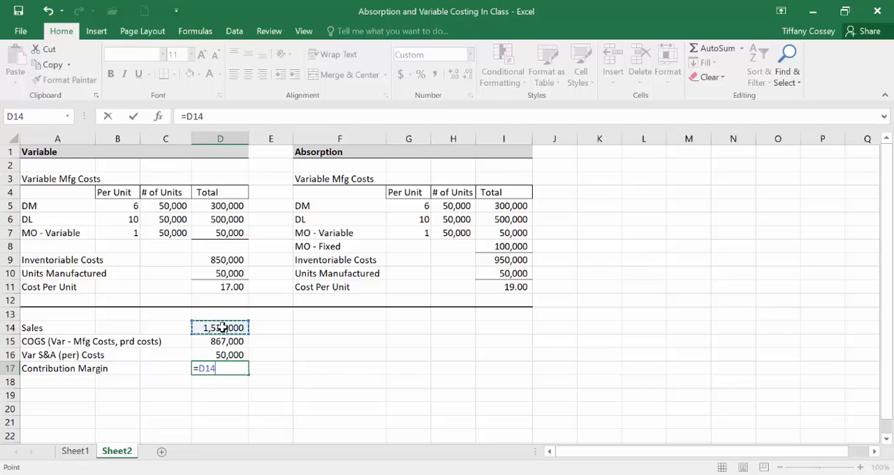
text(-)
click(221, 341)
text(-)
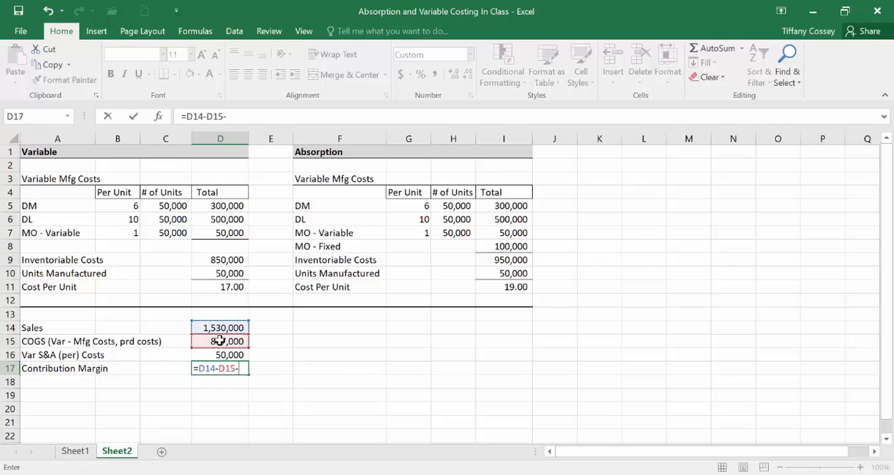
click(220, 355)
key(Return)
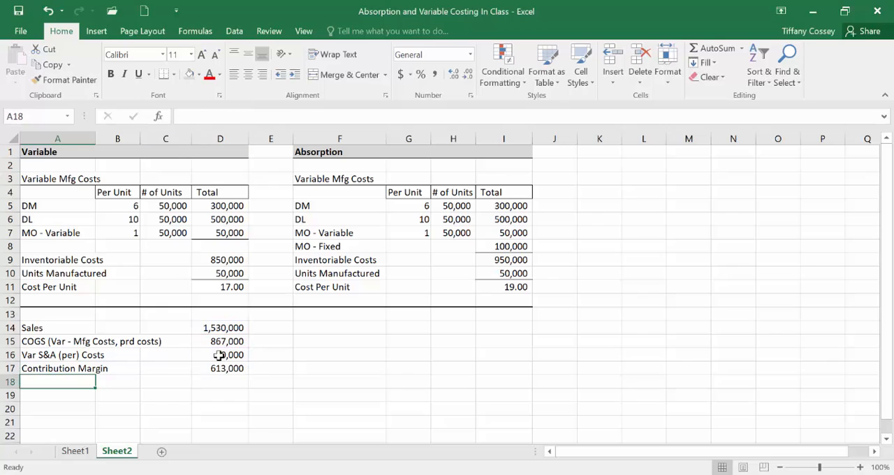
Step: Add a bottom border to D16 above the contribution margin amount
click(219, 354)
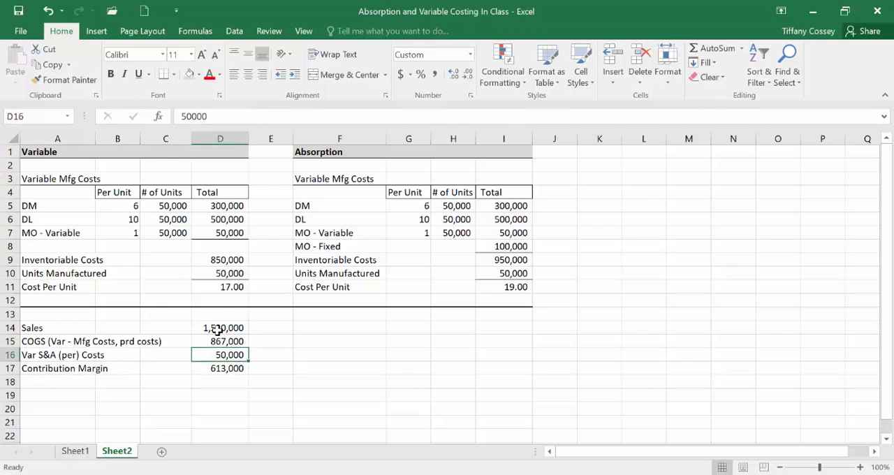
click(175, 75)
click(180, 105)
Step: Enter the heading "Less: Fixed Costs:" in A18
click(37, 382)
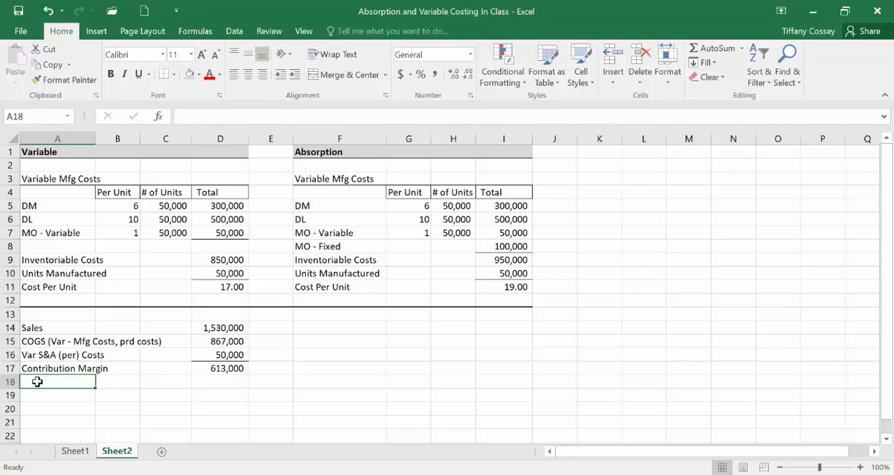
text(Less)
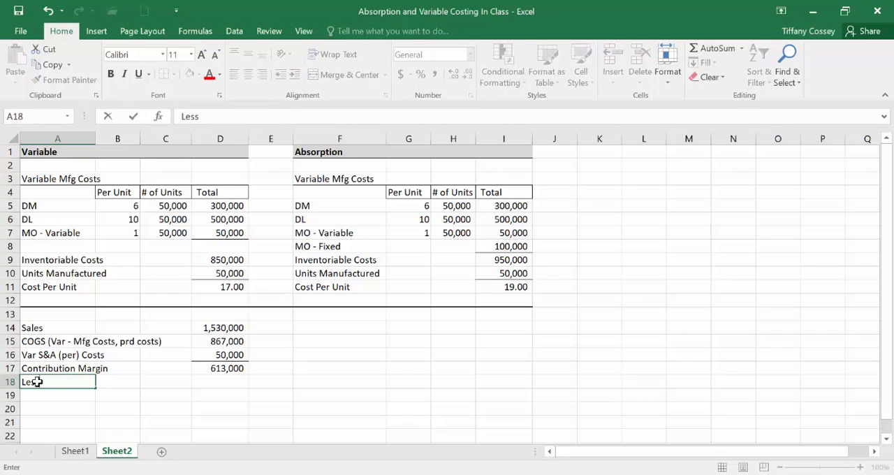
text(: Fixed Costs)
text(:)
key(Return)
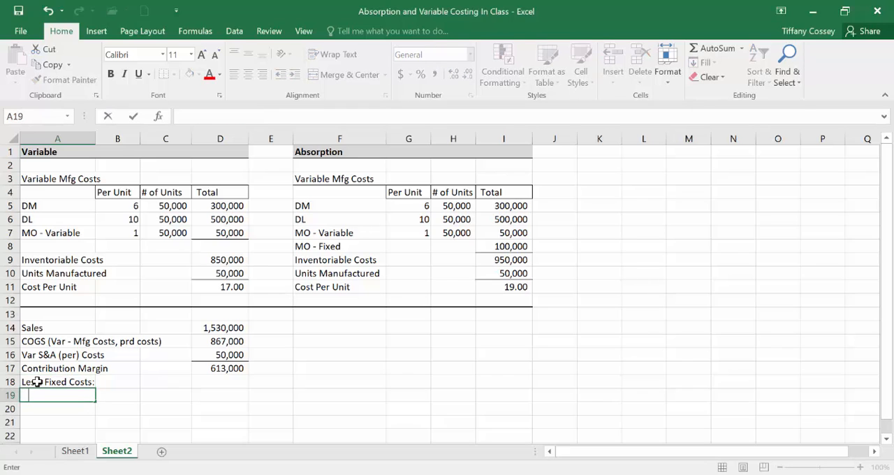
Step: Enter the indented label "Fixed Mfg (product)" in A19 under the fixed costs heading
text(Fixed Produc)
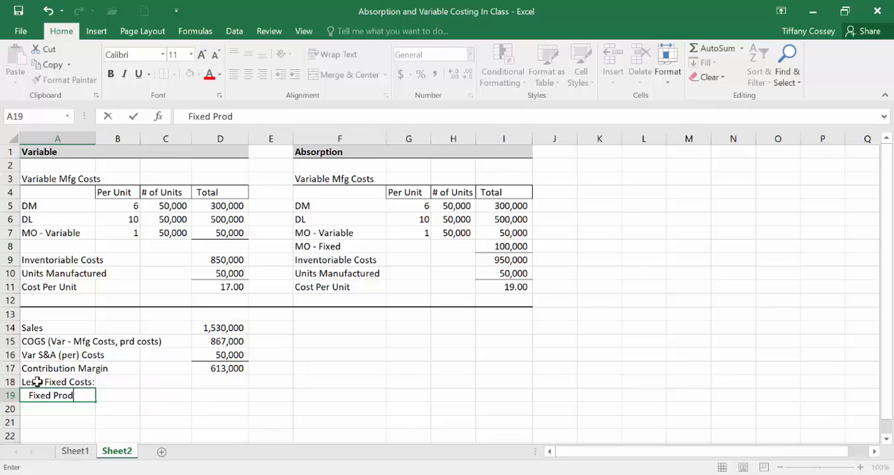
key(BackSpace)
key(BackSpace)
key(BackSpace)
key(BackSpace)
key(BackSpace)
key(BackSpace)
text(Mfg (product))
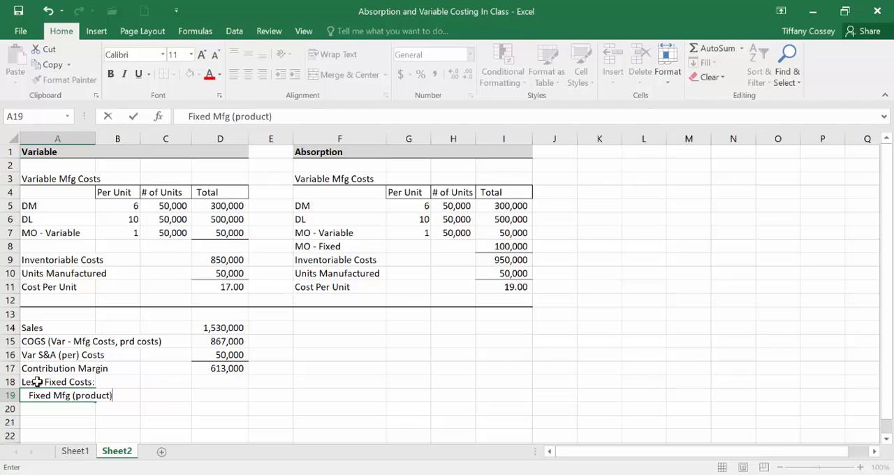
key(Return)
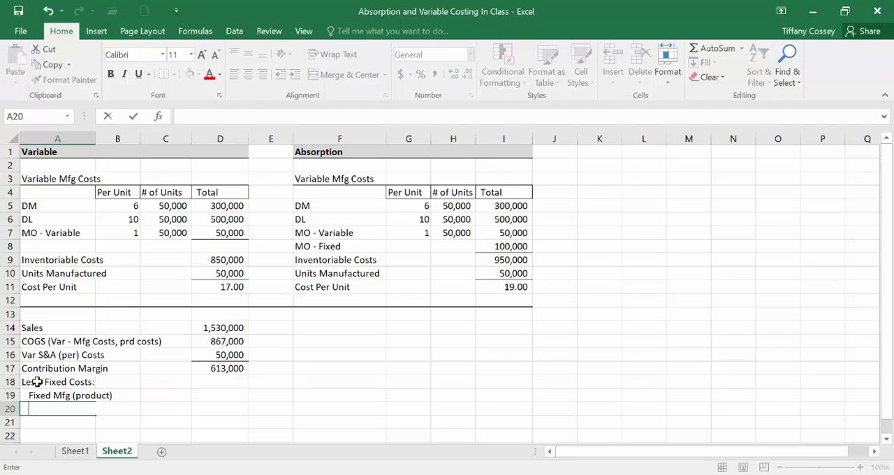
Step: Enter the indented label "Fixed S&A (period)" in A20
text(Fixed )
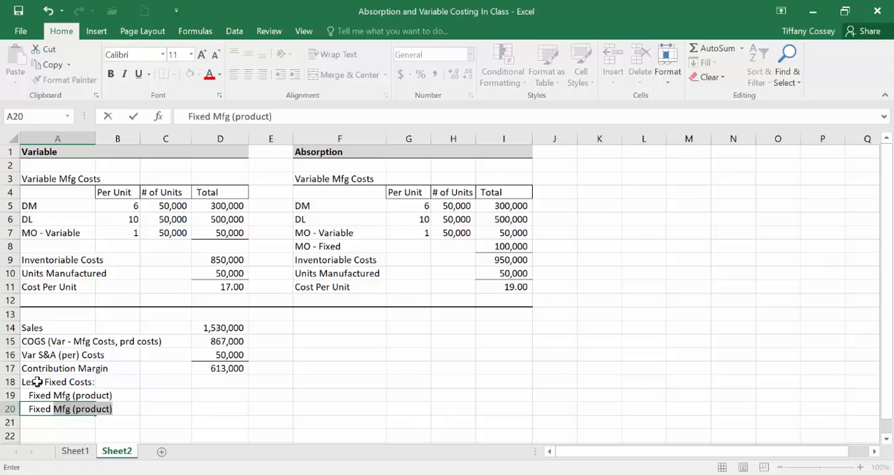
text(S&A)
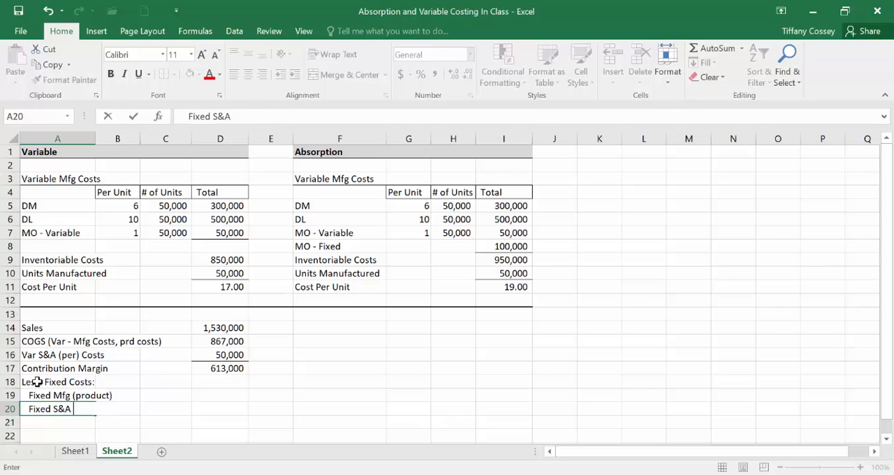
text( (period))
Step: Look up the fixed selling and administrative costs in the Acrobat Reader trial balance and enter 200,000 in D20 of the Excel worksheet
key(Tab)
key(Tab)
key(Tab)
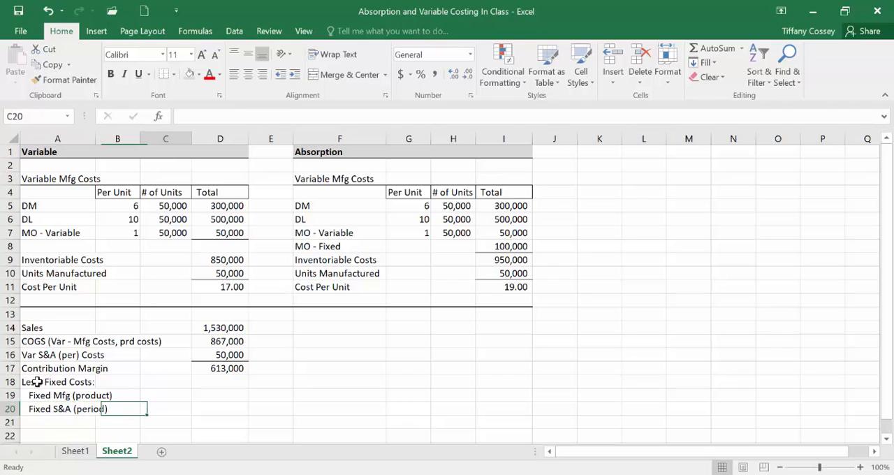
key(Up)
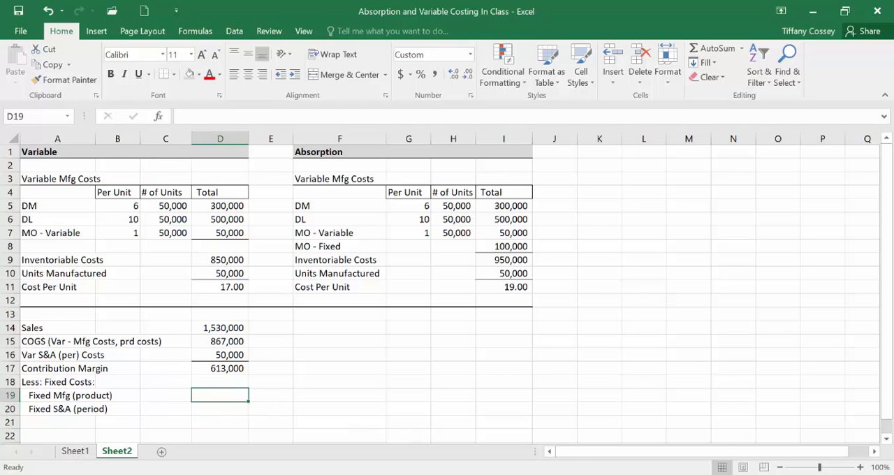
mouse_move(650, 473)
click(650, 440)
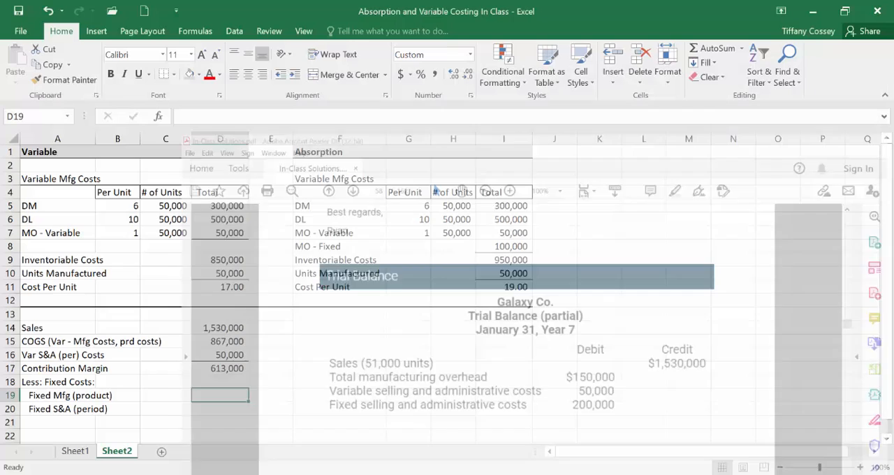
key(Down)
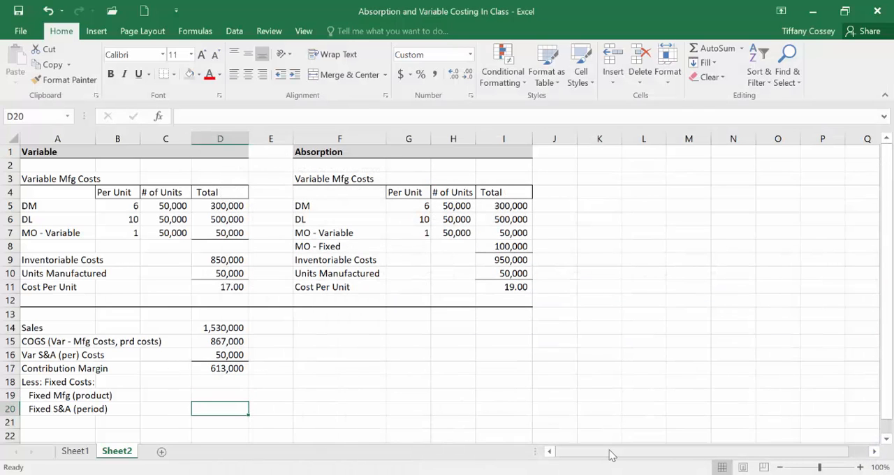
text(200000)
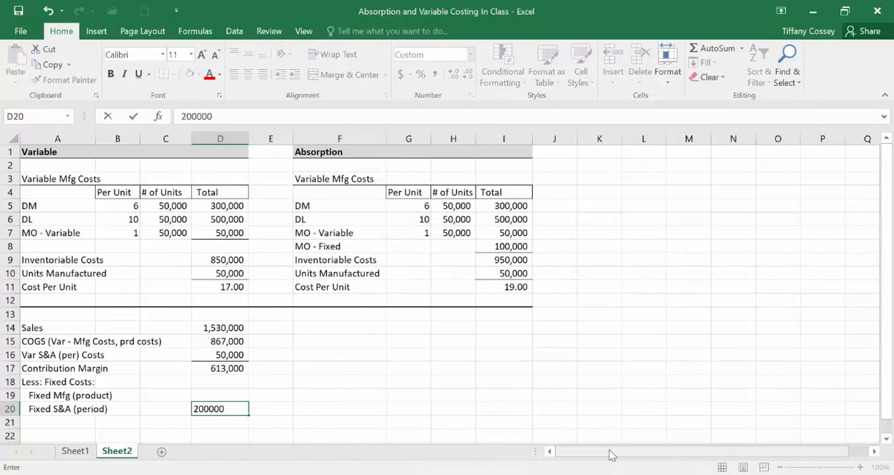
key(Up)
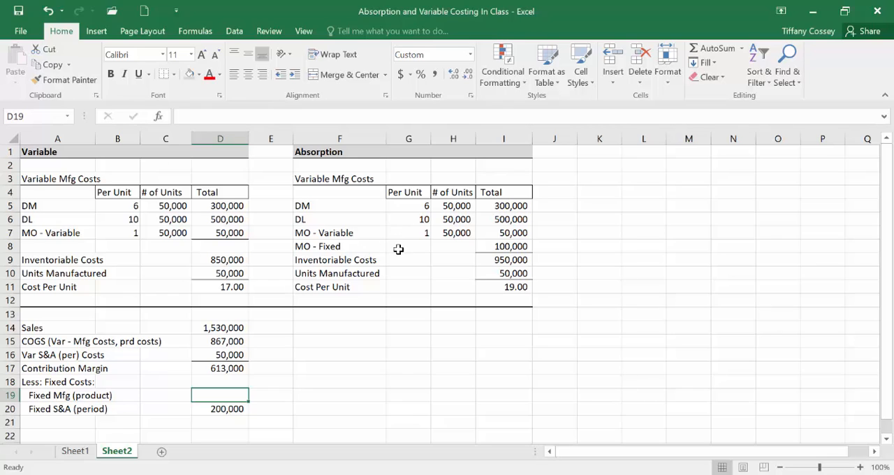
Step: Link D19 to the absorption side's fixed overhead with the formula =I8, and add a bottom border to D20
text(1=)
click(503, 241)
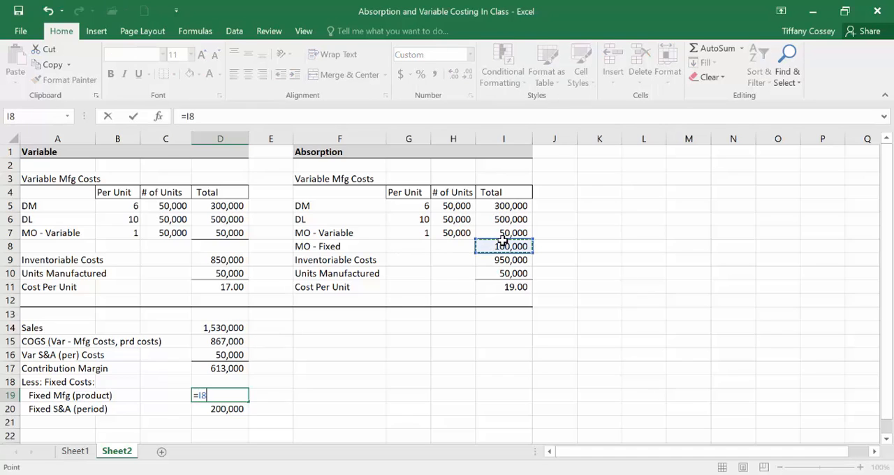
key(Return)
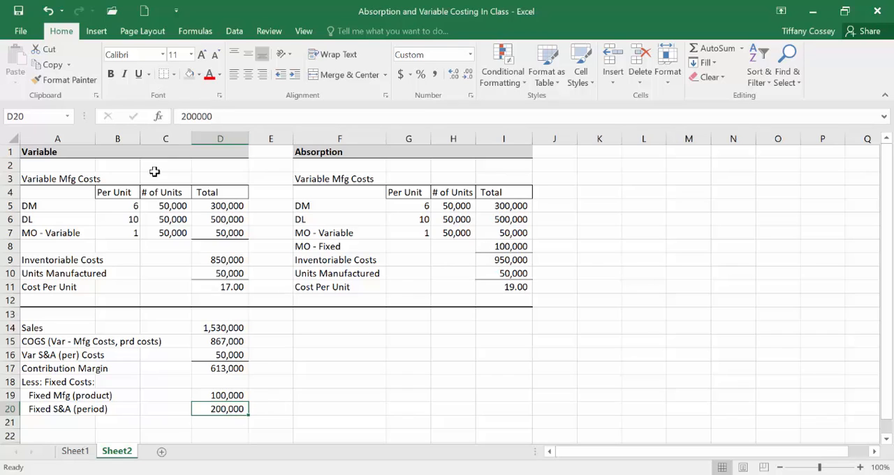
Step: Enter the label "Operating Income" in A21
click(60, 418)
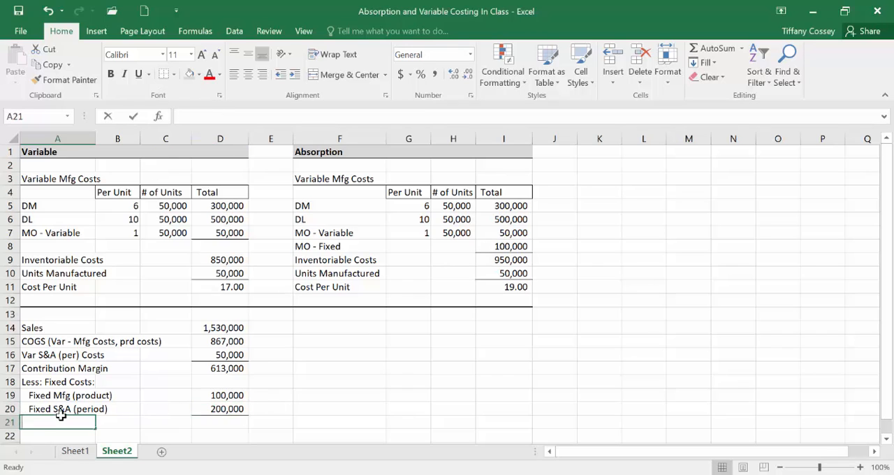
text(Operati)
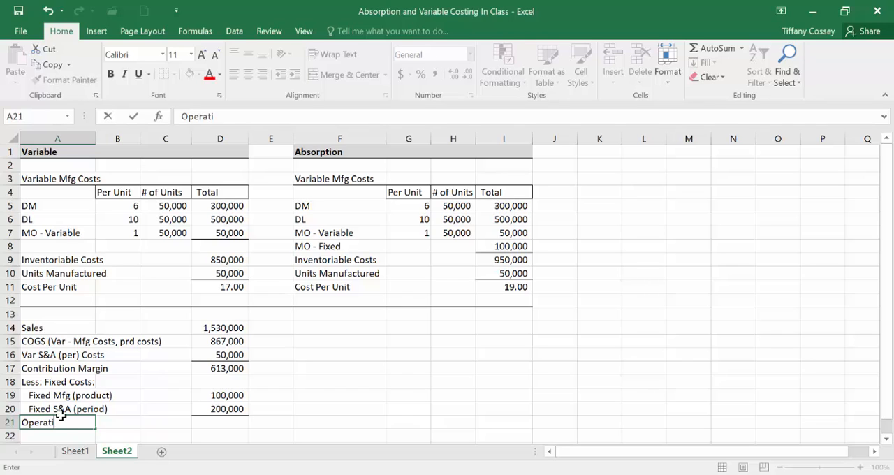
text(ng Income)
Step: Calculate the variable costing operating income in D21 with the formula =D17-D19-D20
key(Tab)
key(Tab)
key(Tab)
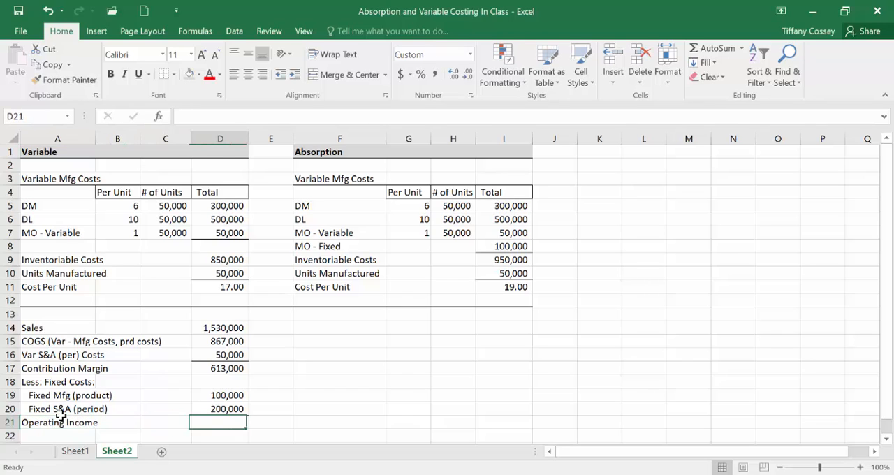
text(=)
click(211, 368)
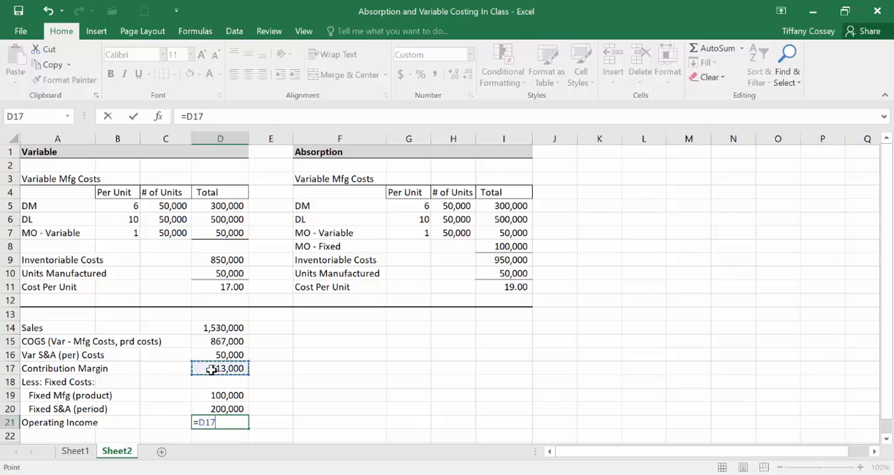
text(-)
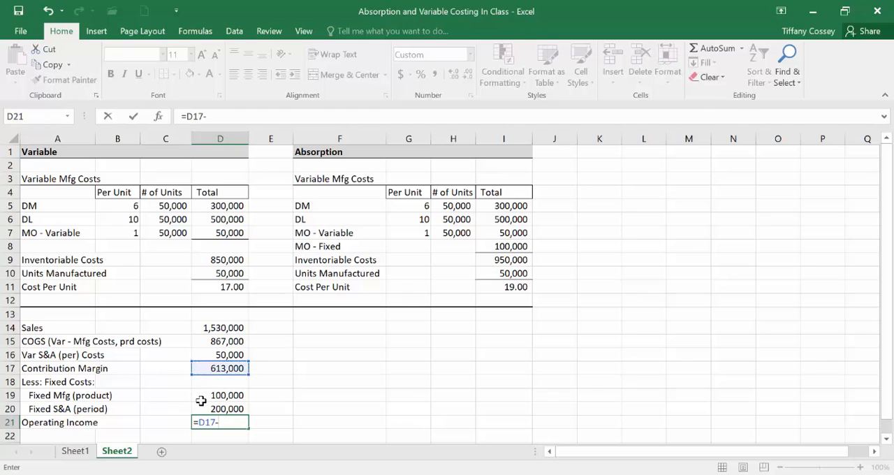
click(200, 398)
text(-)
click(204, 408)
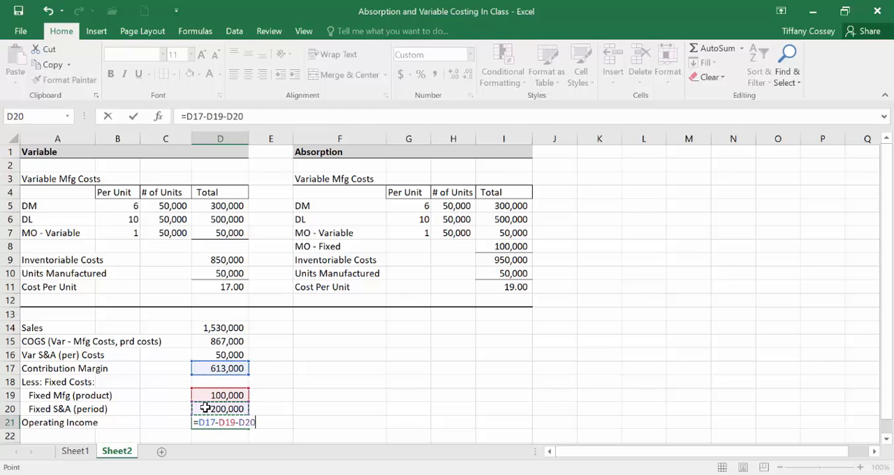
key(Return)
Step: Add a bottom border across A23:J23 beneath the variable costing income statement
scroll(206, 404, down, 2)
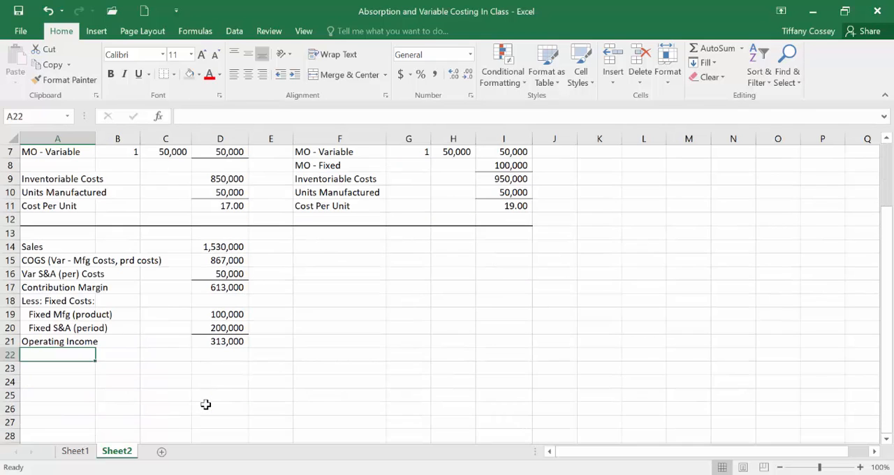
drag(44, 368, 571, 365)
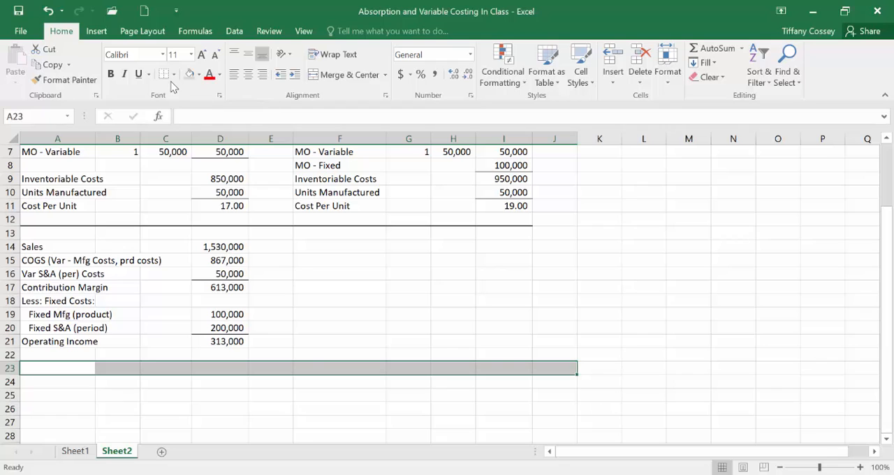
click(174, 74)
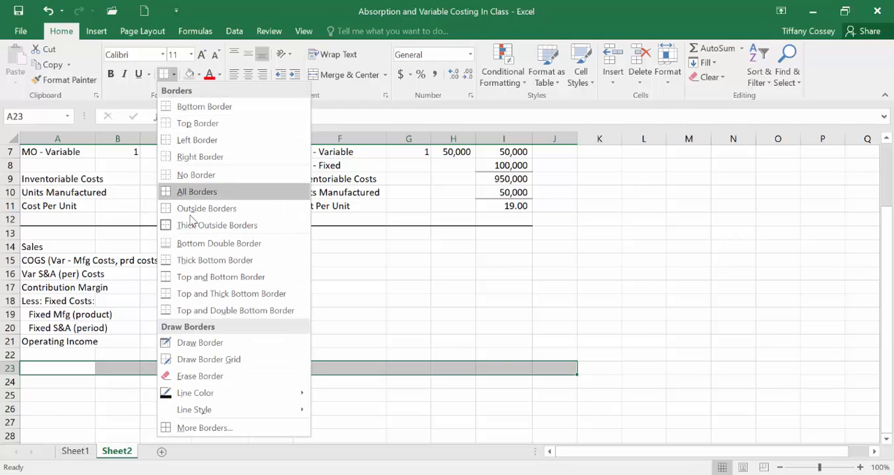
click(185, 276)
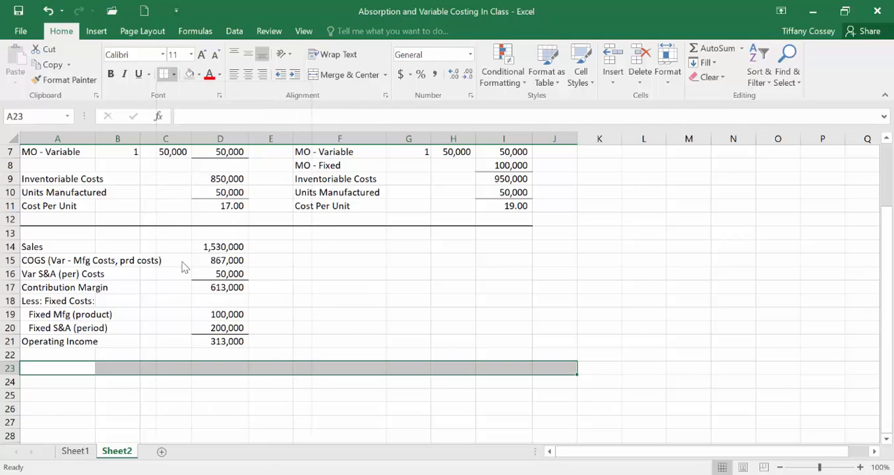
click(376, 325)
Step: Copy the variable costing Sales row A14:D14 and paste it into the Absorption section starting at F14
scroll(376, 323, up, 2)
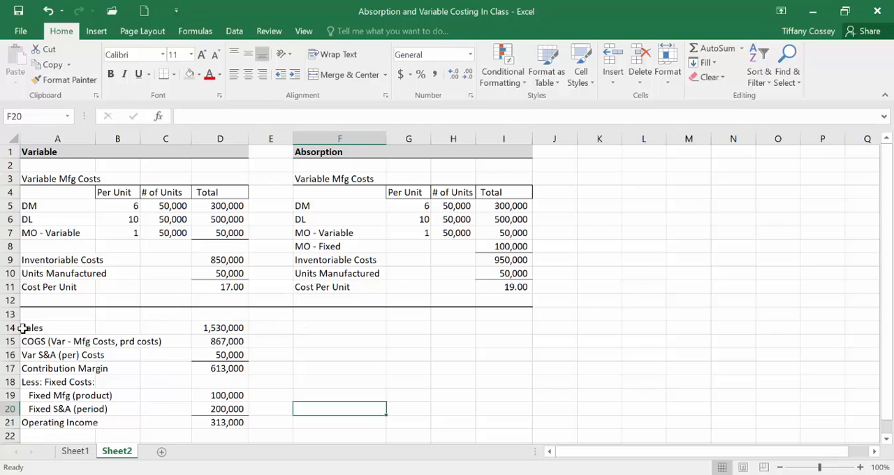
drag(21, 327, 196, 328)
right_click(197, 328)
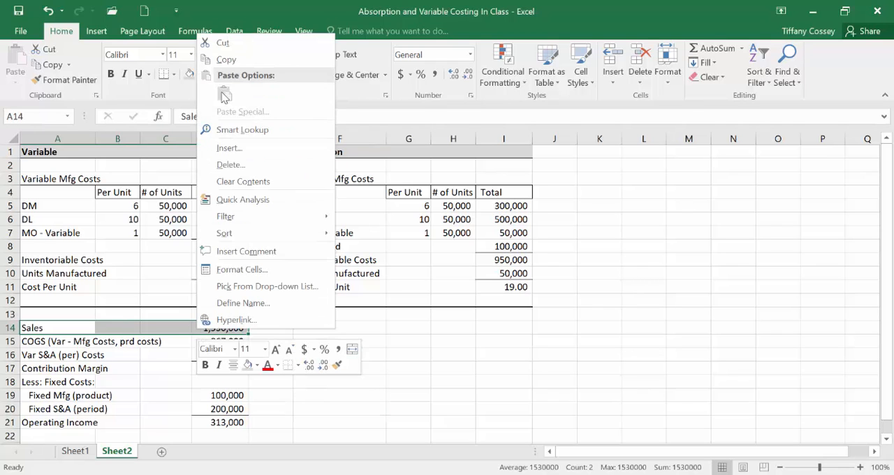
click(222, 60)
click(325, 327)
right_click(325, 328)
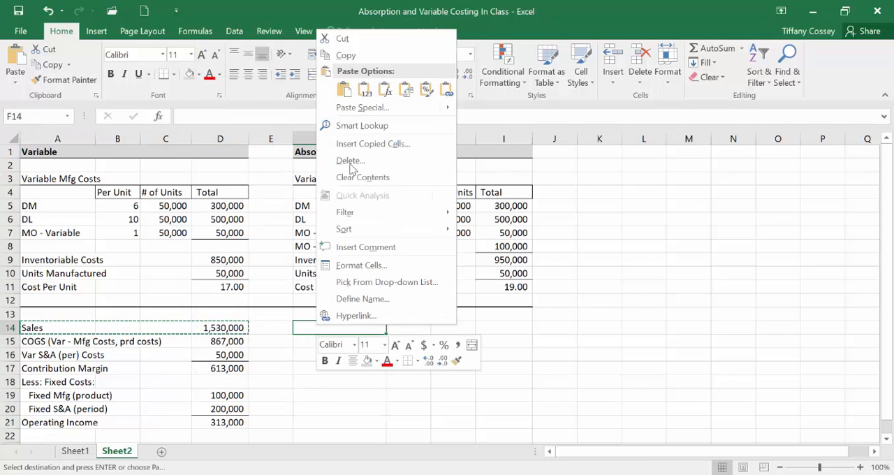
click(341, 89)
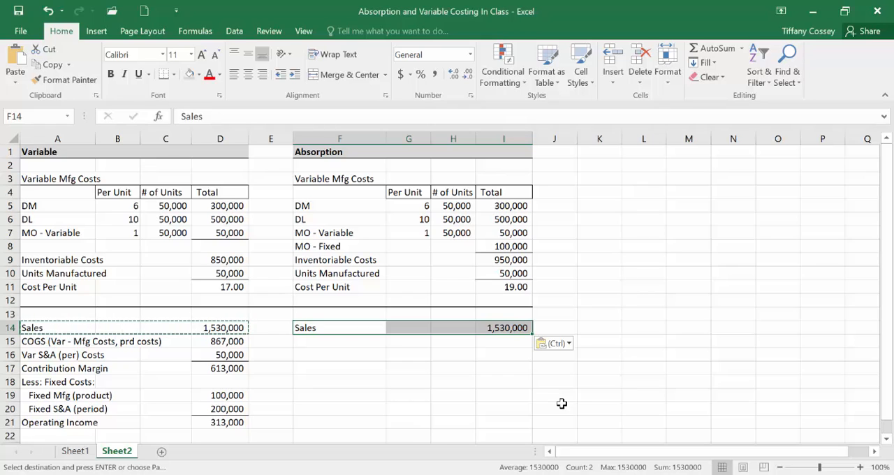
Step: Enter the label "COGS (Var & Fixed Mfg/pd costs)" in F15 under the absorption Sales row
click(514, 286)
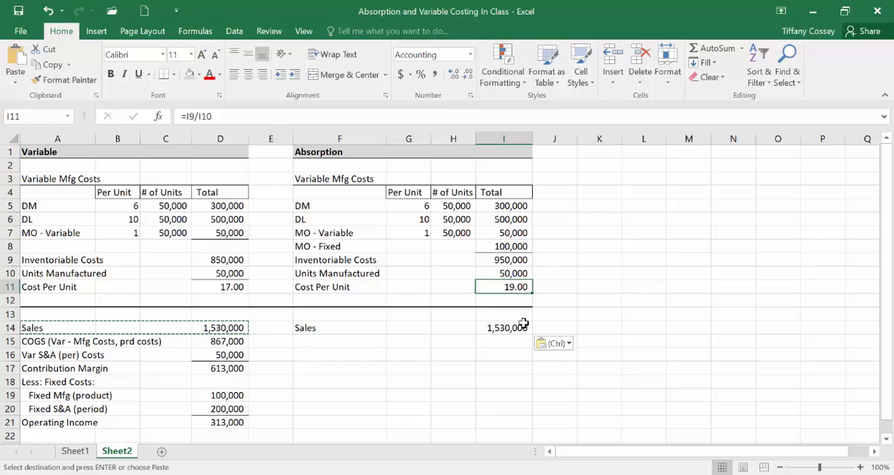
click(336, 342)
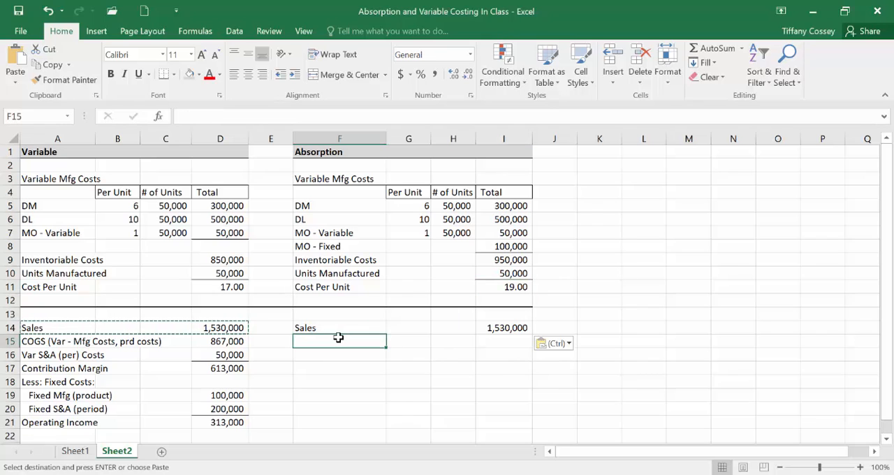
text(Co)
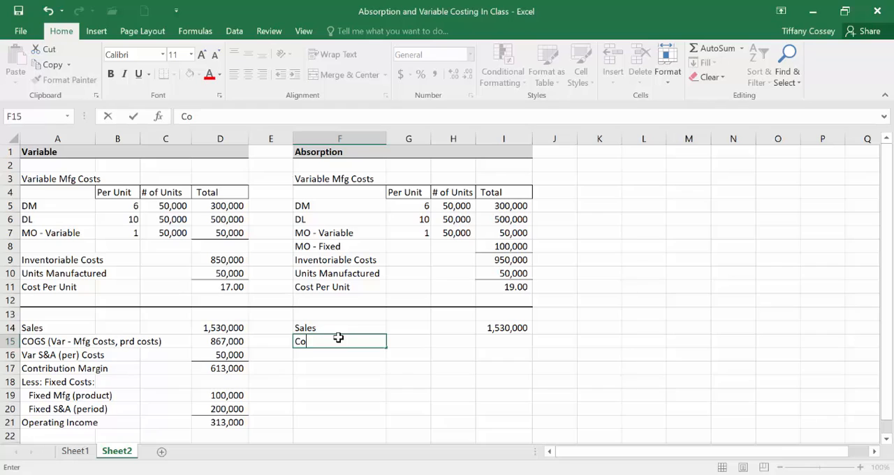
text(sOGS)
key(BackSpace)
key(BackSpace)
key(BackSpace)
key(BackSpace)
key(BackSpace)
text(COGS (Var &)
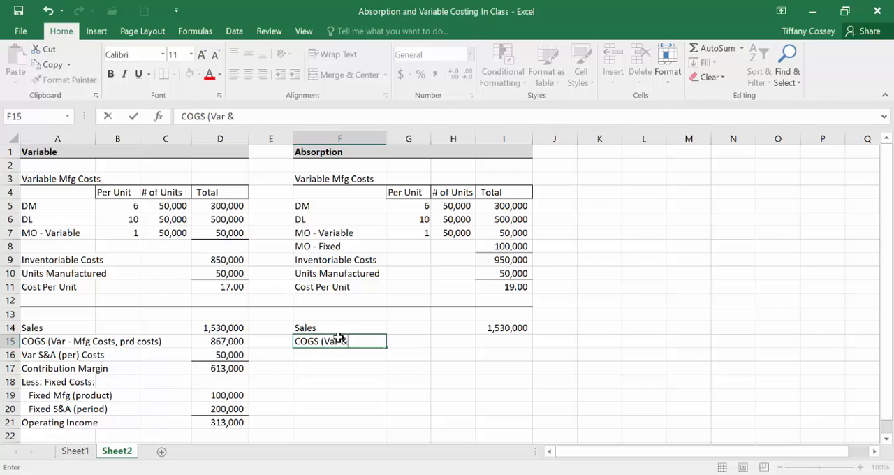
text( Fixed M)
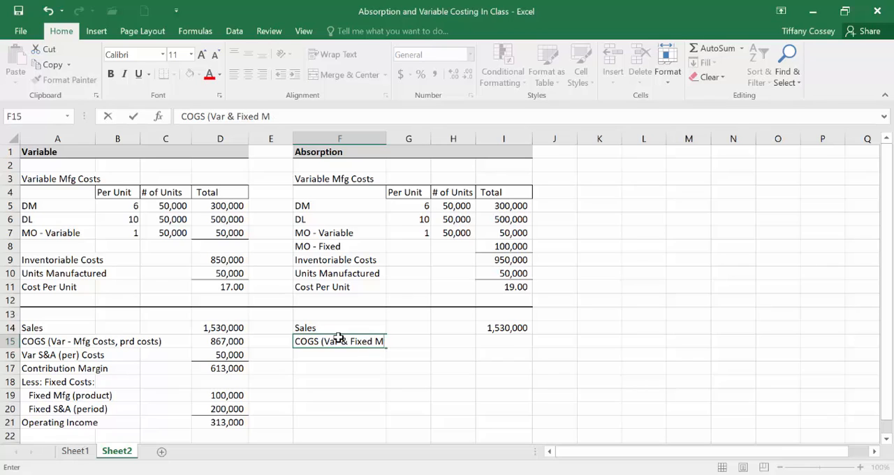
text(fg/pd costs))
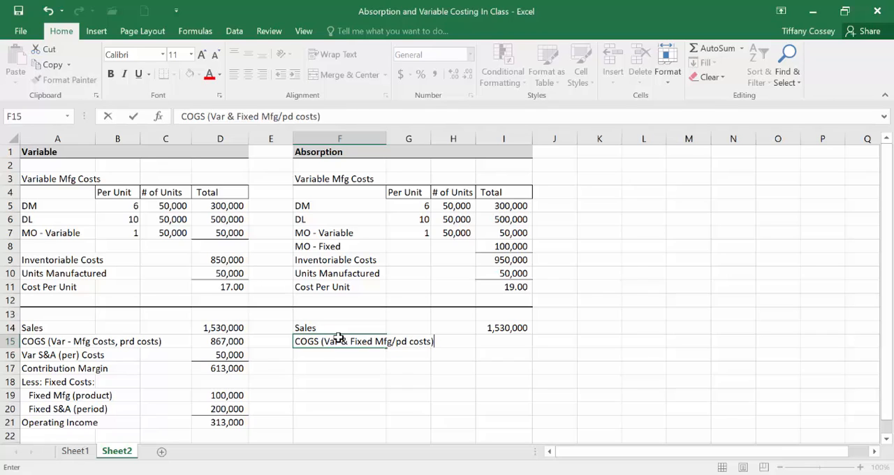
Step: Calculate the absorption COGS in I15 with the formula =51000*I11
key(Tab)
key(Tab)
key(Tab)
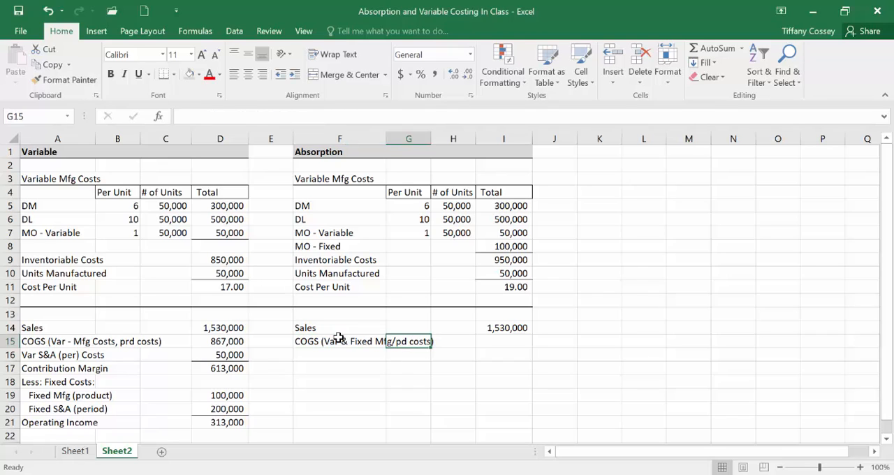
text(=)
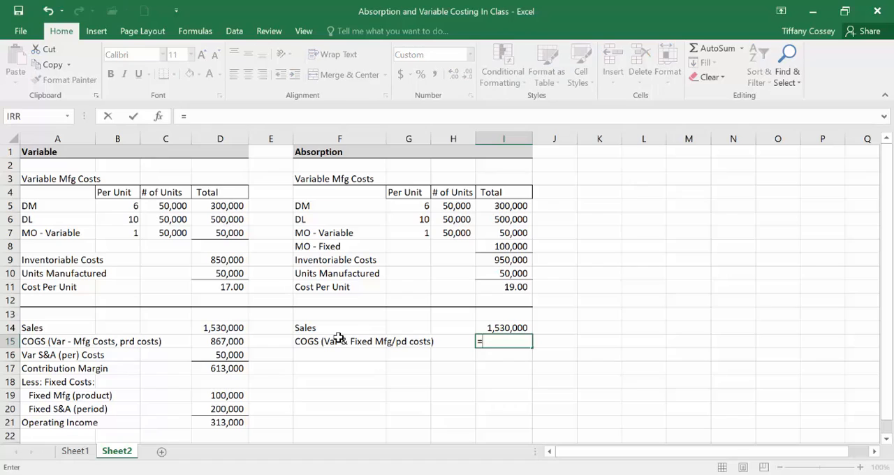
text(51000*)
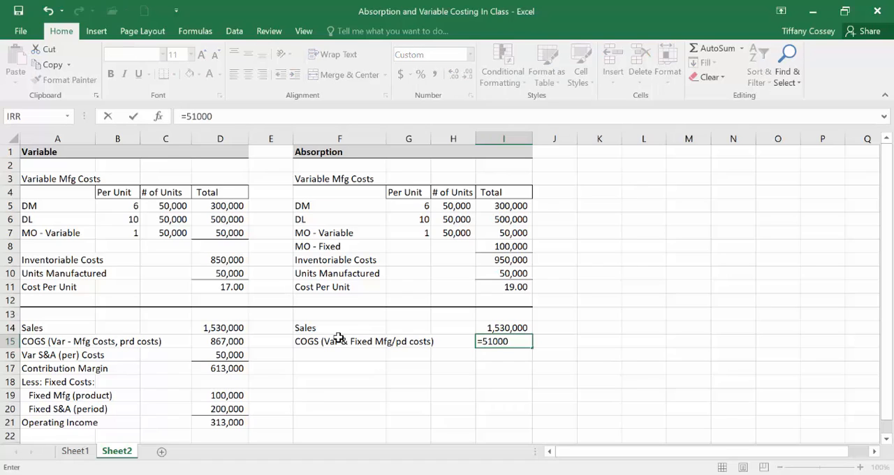
click(498, 286)
key(Return)
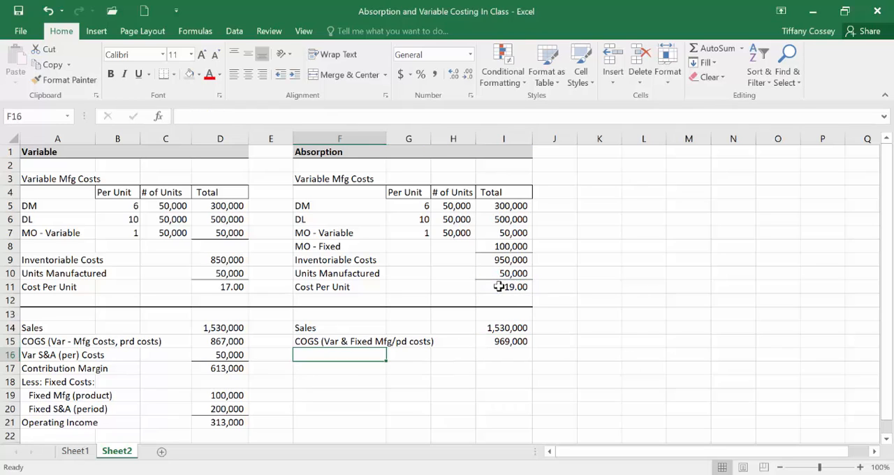
Step: Enter the label "Gross Margin" in F16 beneath the absorption COGS row
click(372, 369)
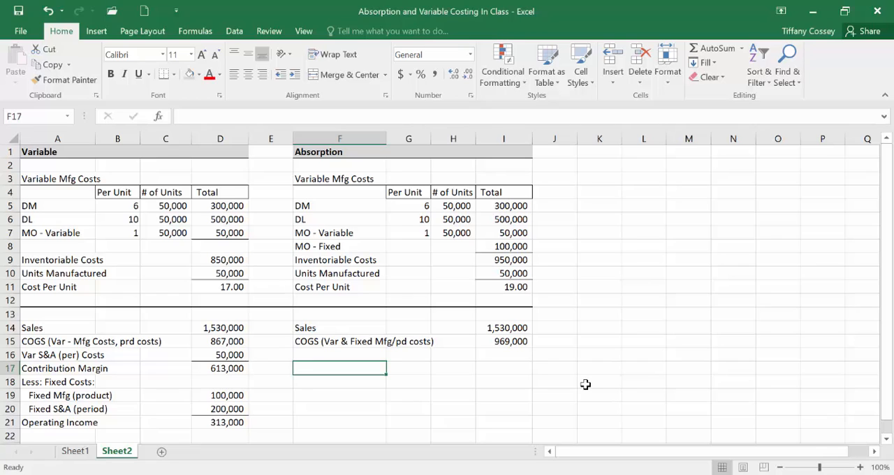
click(375, 351)
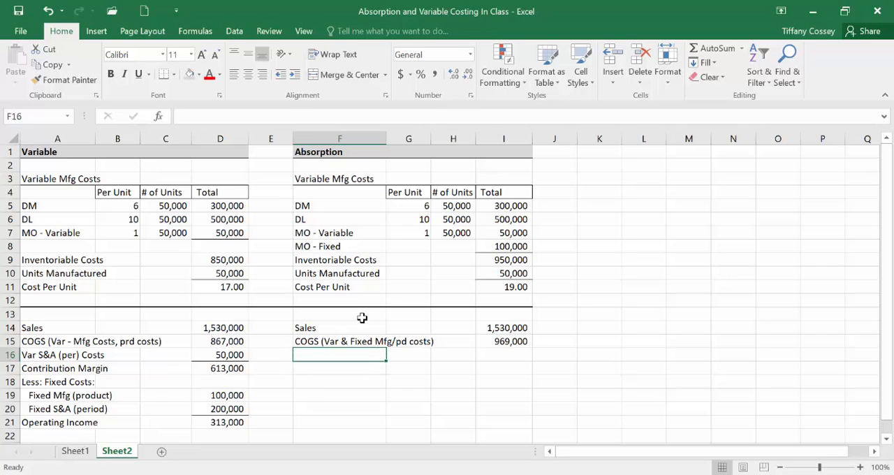
text(Gross)
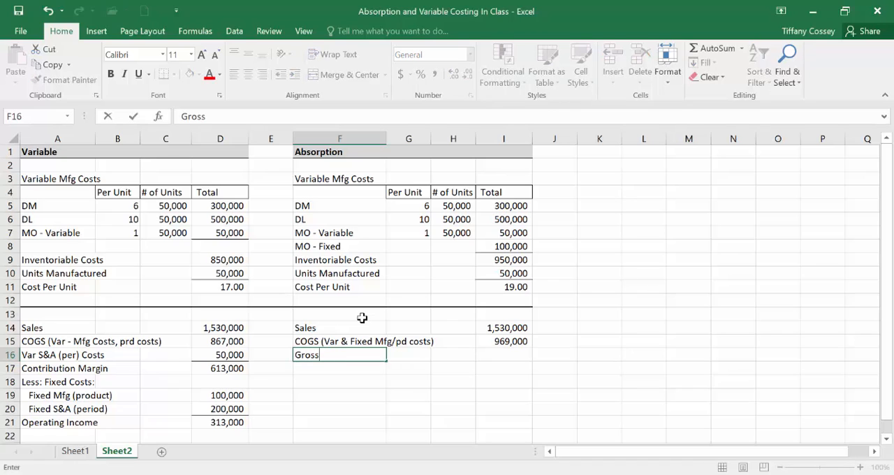
text( Margin)
key(Tab)
key(Tab)
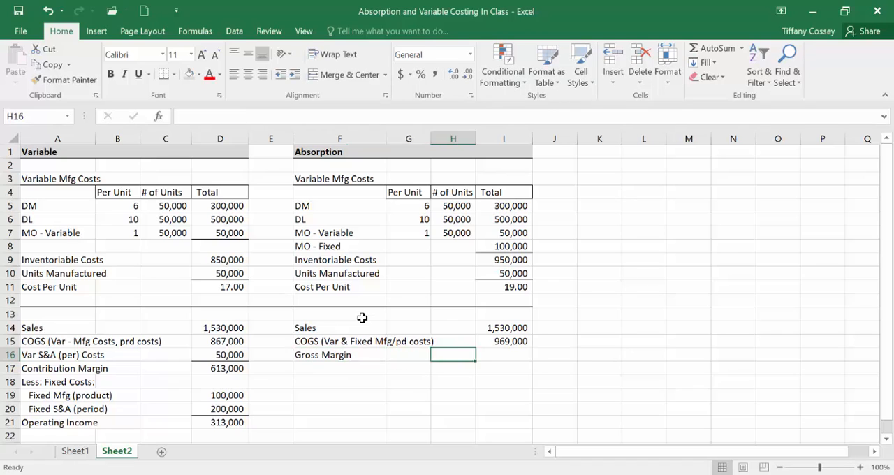
Step: Calculate the gross margin in I16 with =I14-I15 and add a bottom border under the COGS amount in I15
key(Tab)
text(=)
click(515, 325)
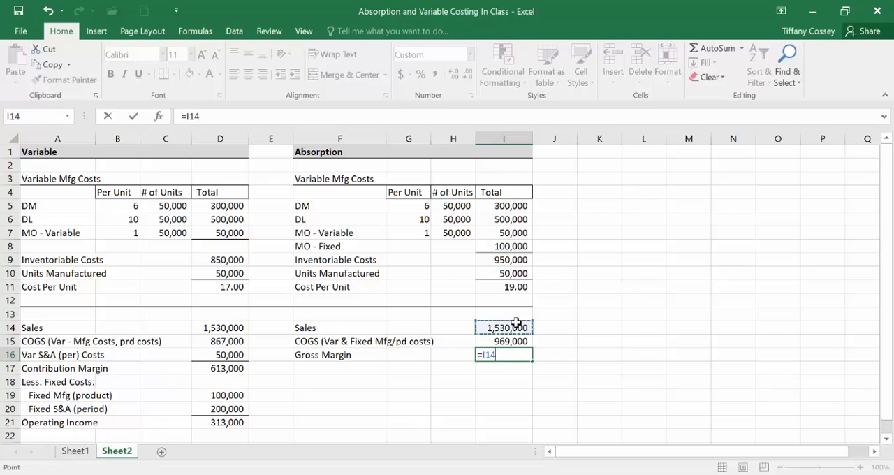
text(-)
click(511, 341)
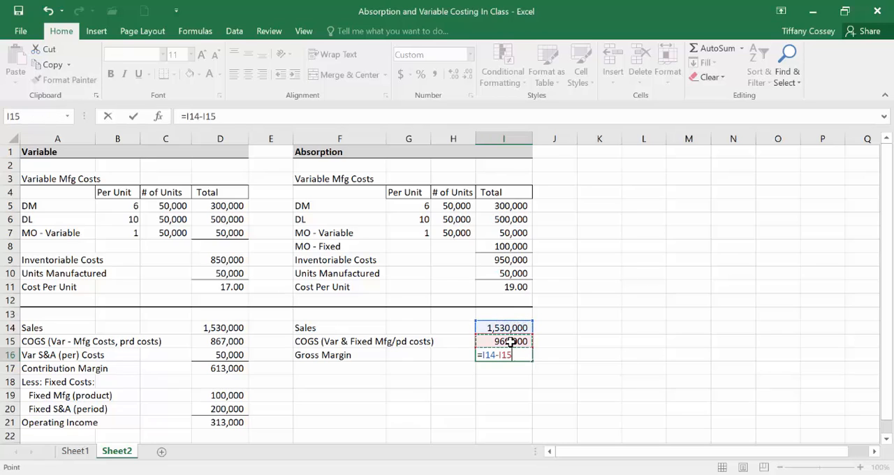
key(Return)
click(511, 341)
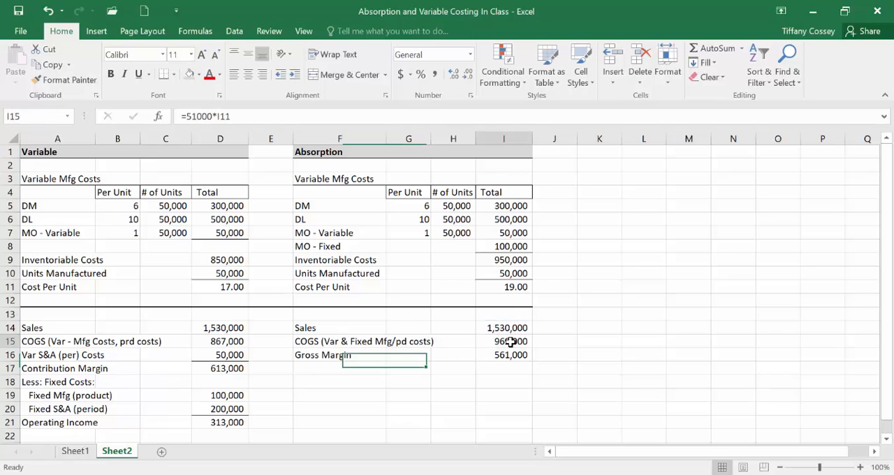
click(164, 75)
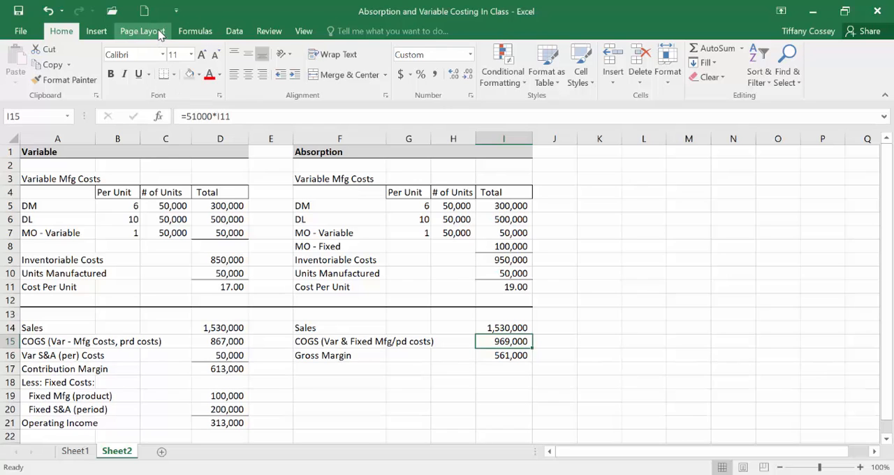
Step: Enter the label "Less: S&A (Period Costs)" in F17 beneath Gross Margin
click(334, 368)
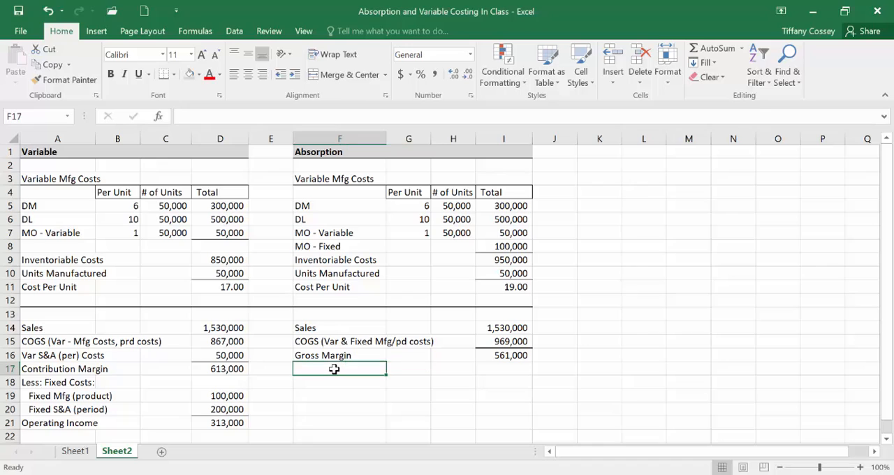
text(Less:)
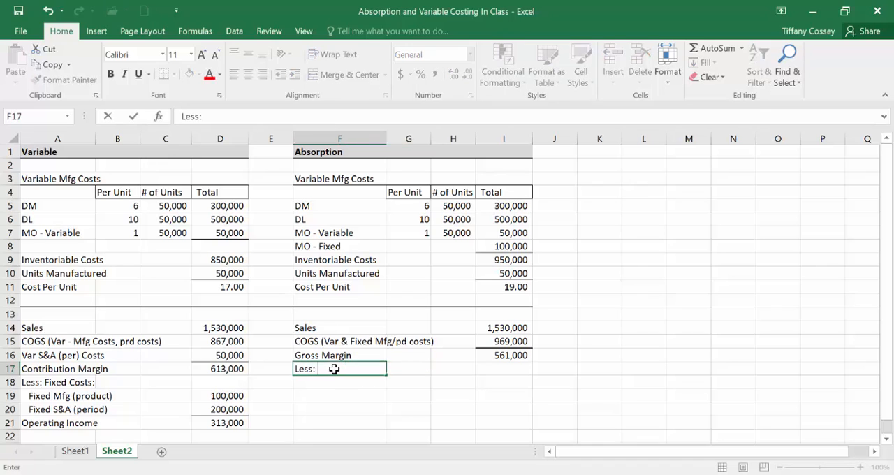
text( Period Costs)
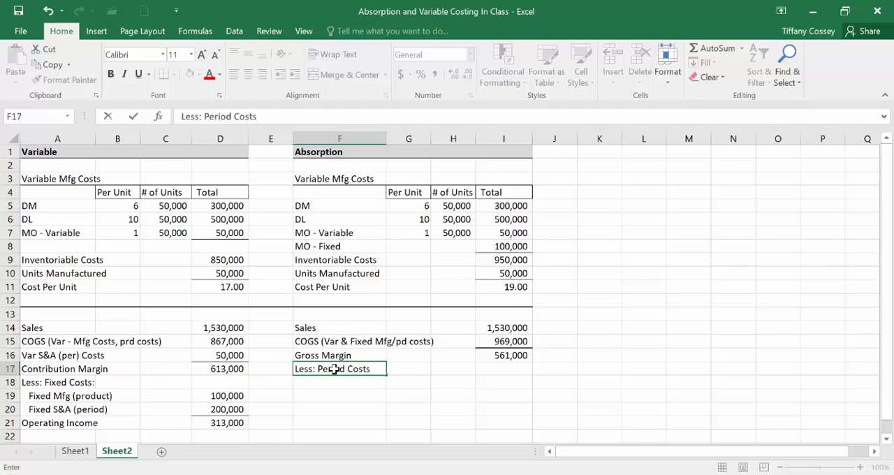
click(207, 116)
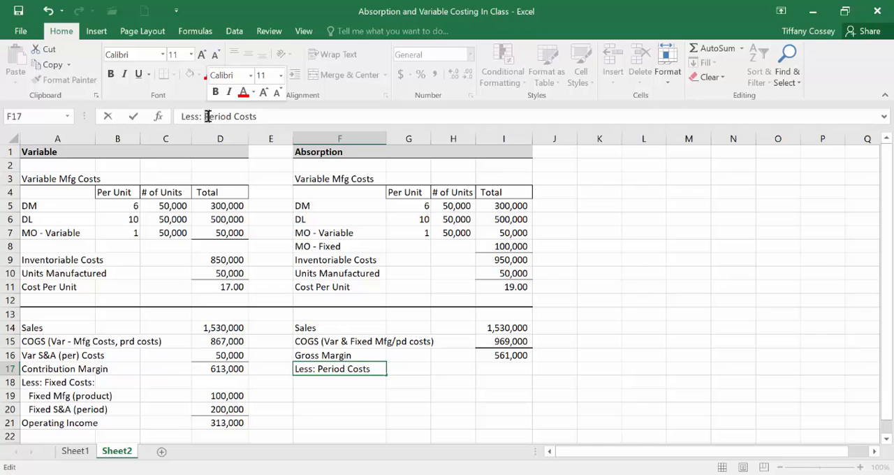
text(S&A ()
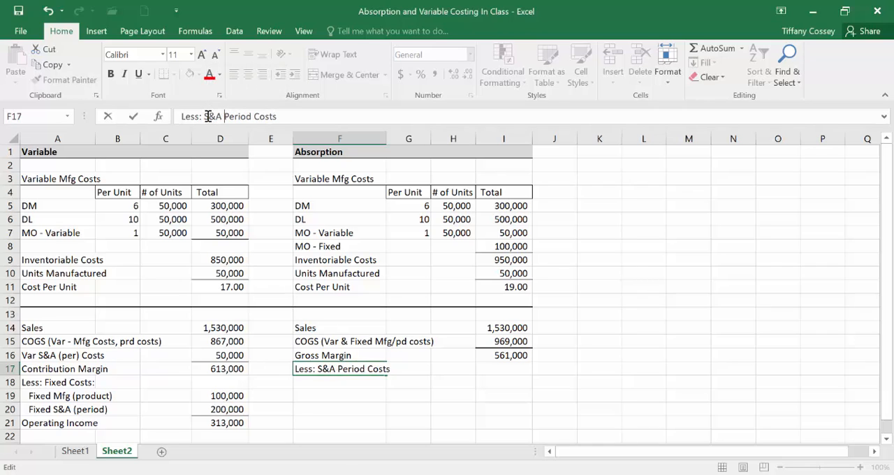
click(294, 122)
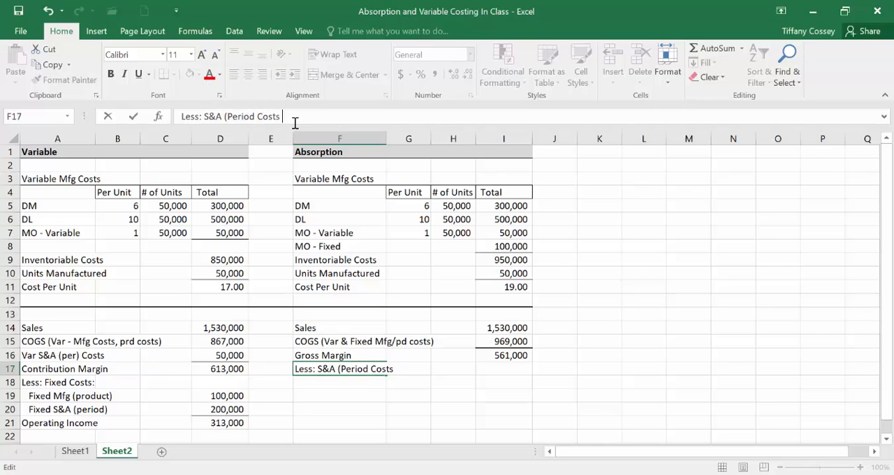
text())
key(Return)
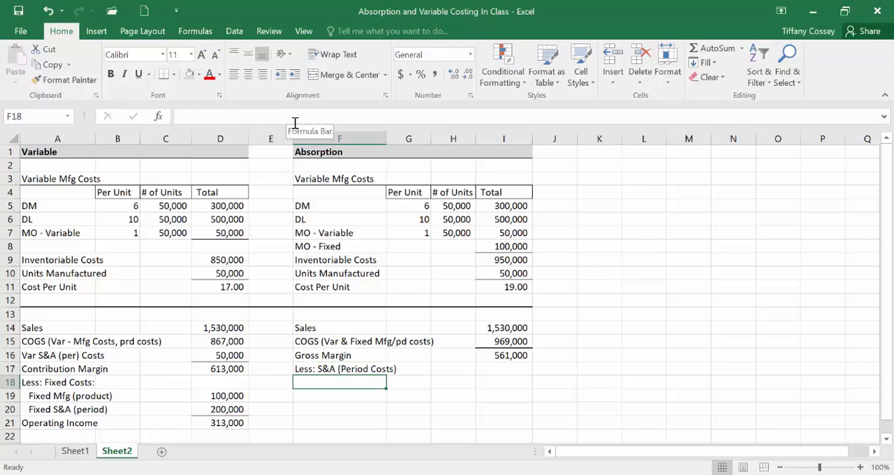
Step: Enter the indented label "Variable S&A Costs" in F18 under the period costs heading
text(Varabi)
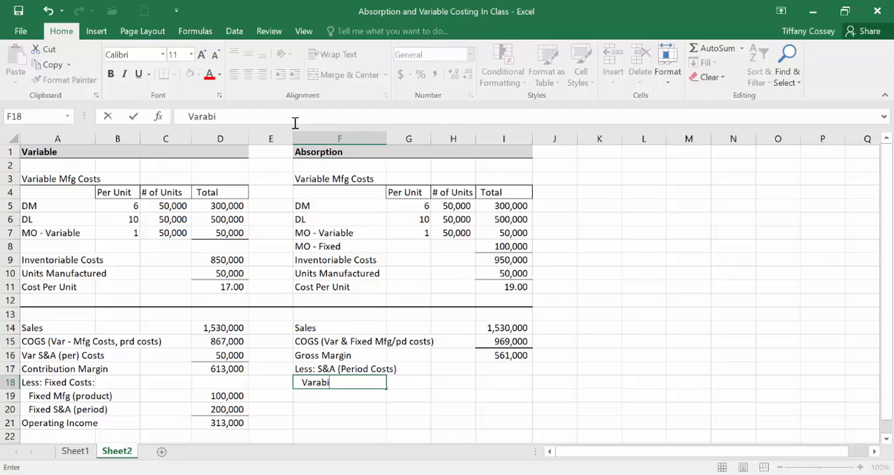
key(BackSpace)
key(BackSpace)
key(BackSpace)
text(iable S&A Costs)
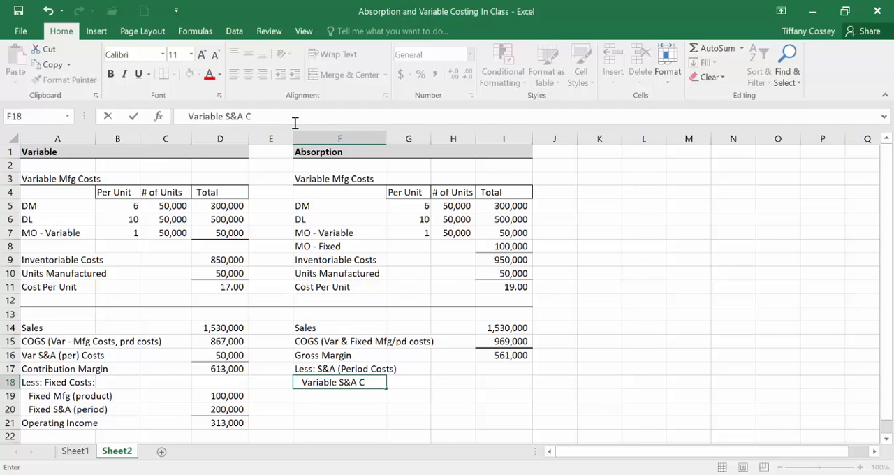
key(ctrl+Return)
key(Return)
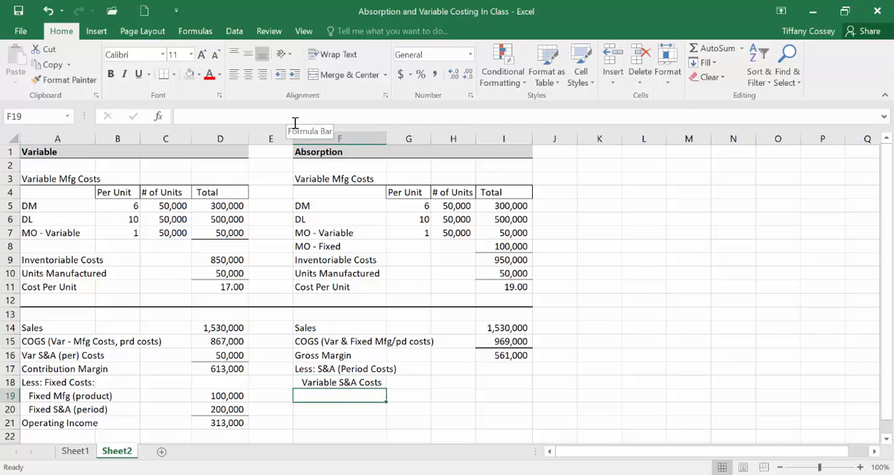
Step: Fill the F18 label down to F19 and reword it to "Fixed S&A Costs" with the same indent as the label above
click(378, 382)
drag(385, 388, 386, 404)
click(385, 395)
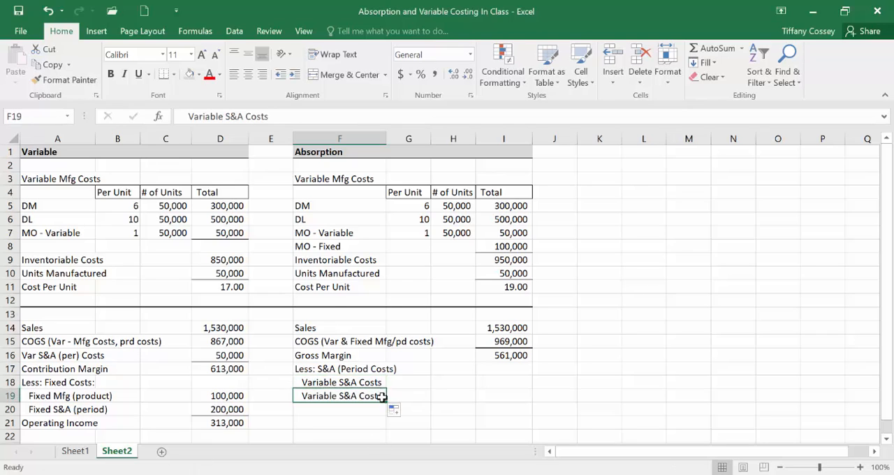
double_click(187, 117)
key(BackSpace)
text(Fixed)
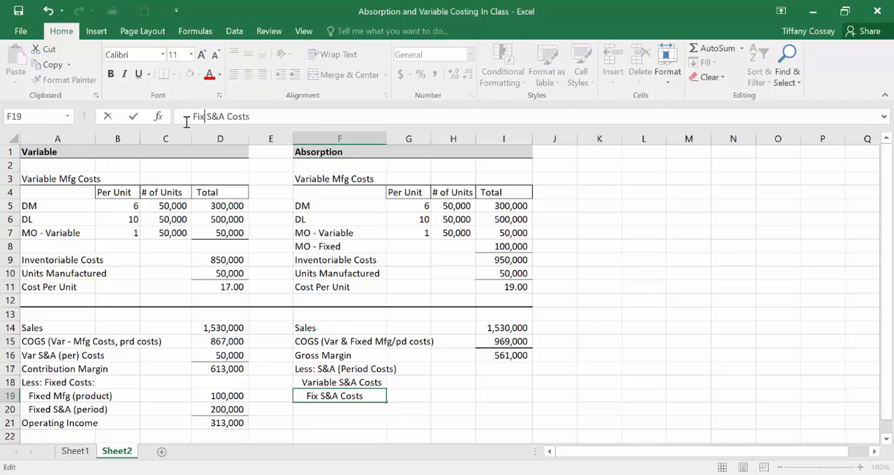
key(Return)
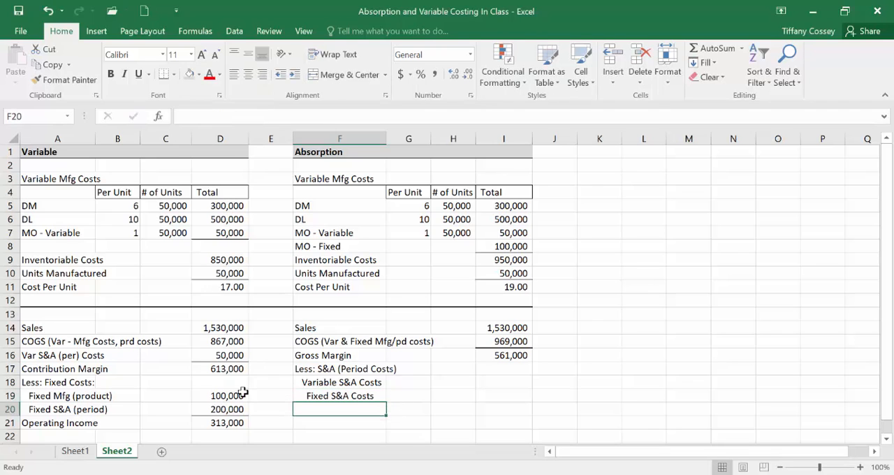
key(Up)
click(183, 116)
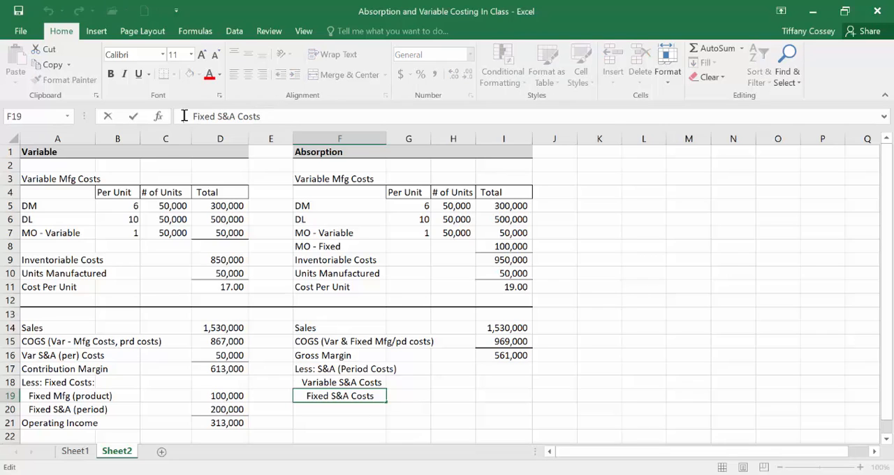
key(Delete)
key(Return)
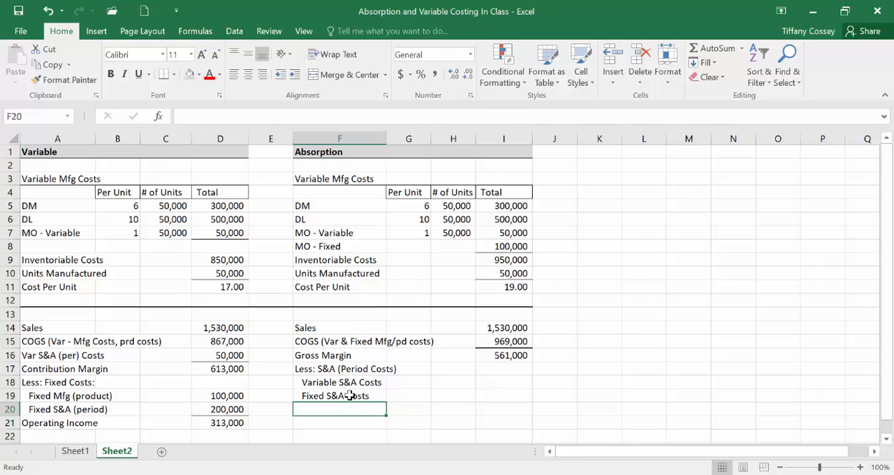
Step: Link the absorption fixed S&A amount in I19 to the variable costing side with =D20
click(216, 410)
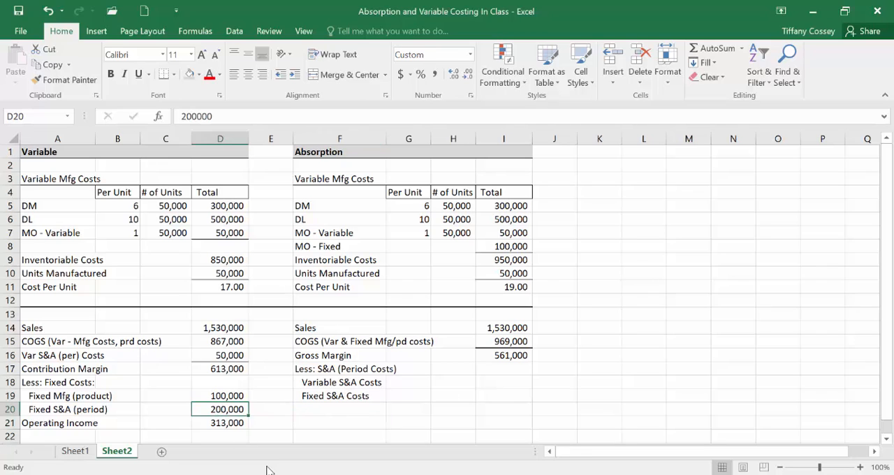
click(506, 395)
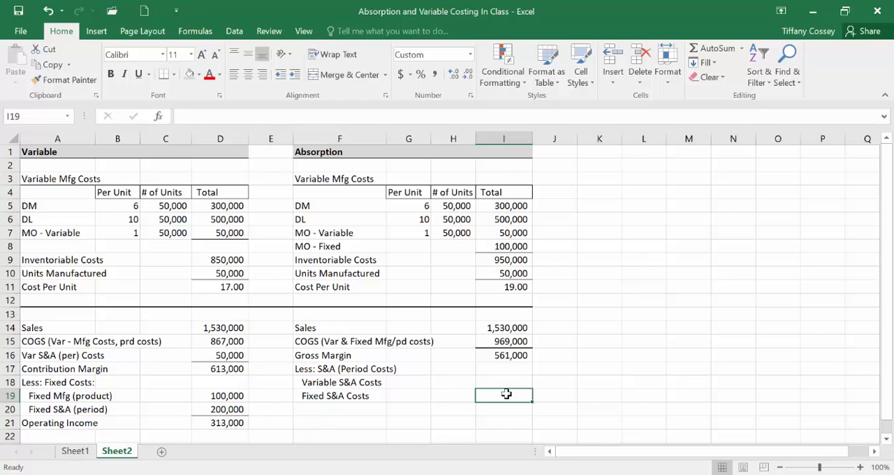
text(=)
click(219, 410)
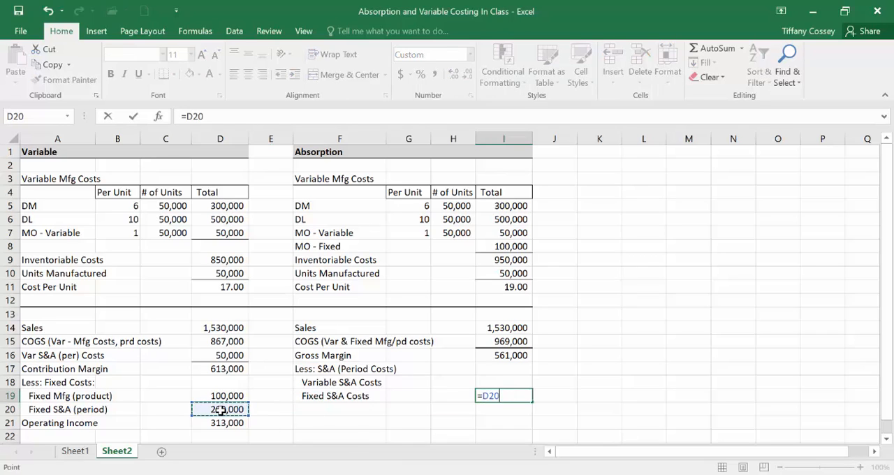
key(Return)
Step: Check the variable selling and administrative costs in the In-Class Solutions PDF trial balance and enter 50000 in I18 of the Excel sheet
key(Up)
key(Up)
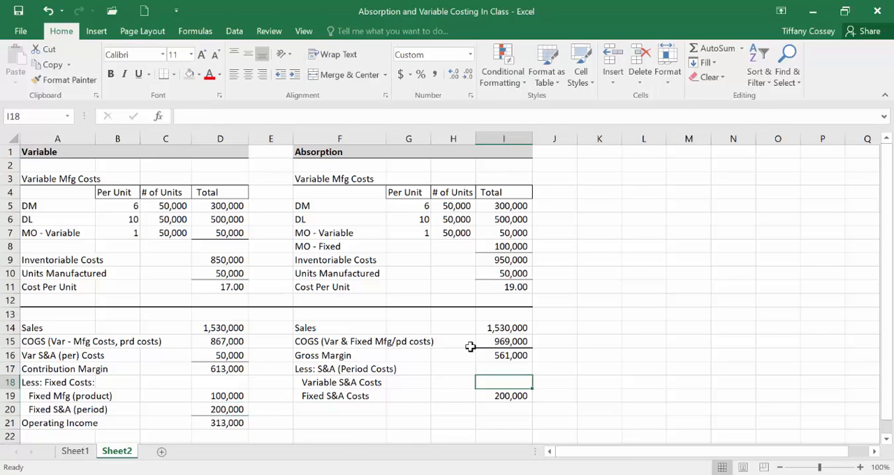
click(649, 474)
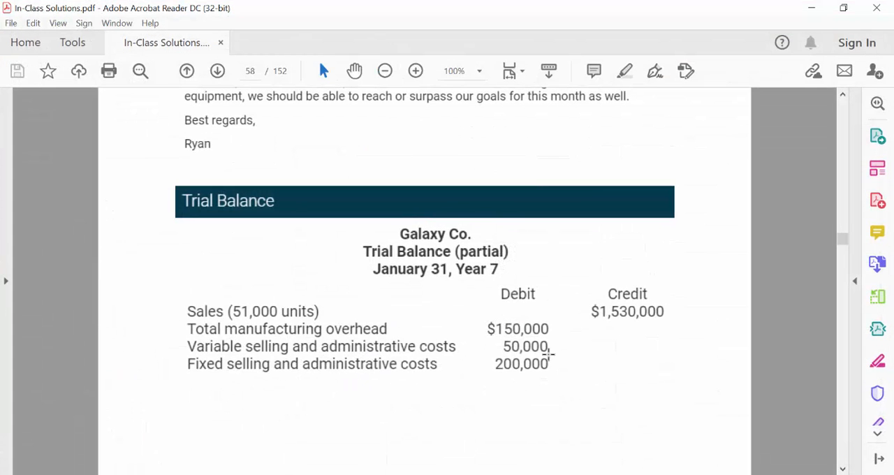
click(634, 474)
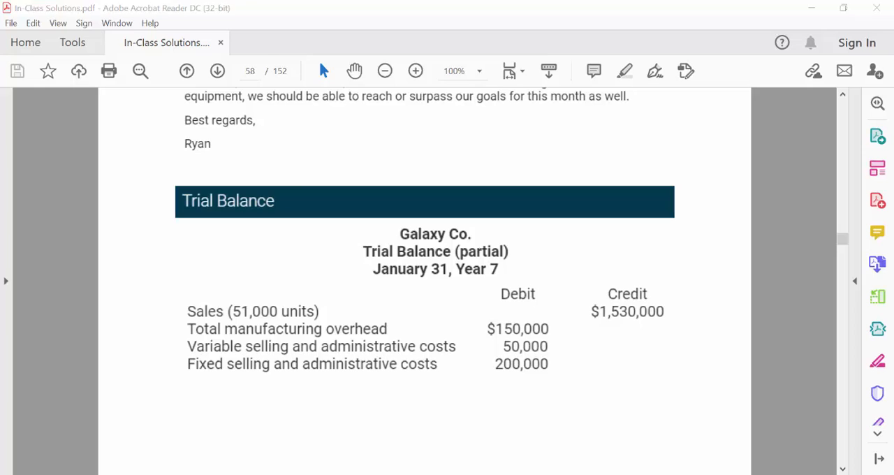
text(50000)
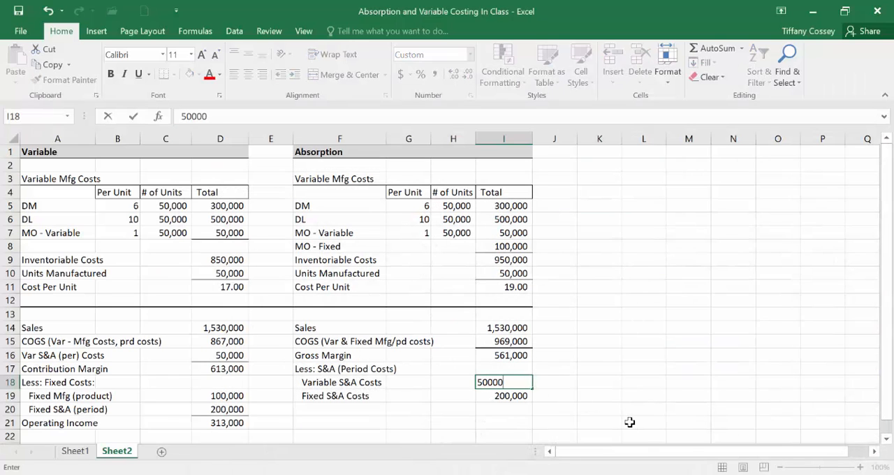
key(Return)
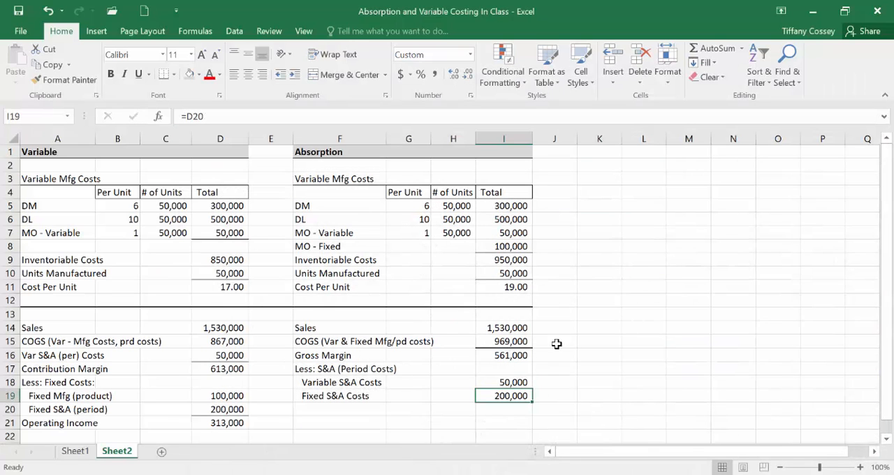
Step: Add a bottom border to the fixed S&A amount in I19 and copy the "Operating Income" label from A21 to F21
click(168, 75)
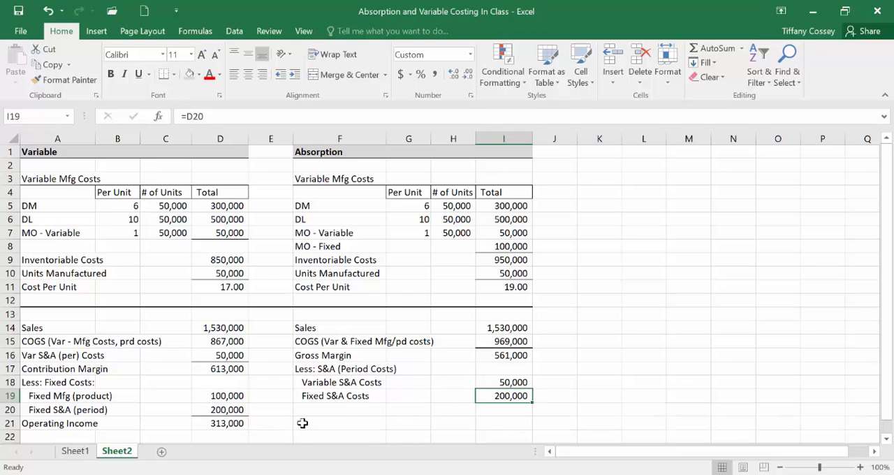
right_click(31, 421)
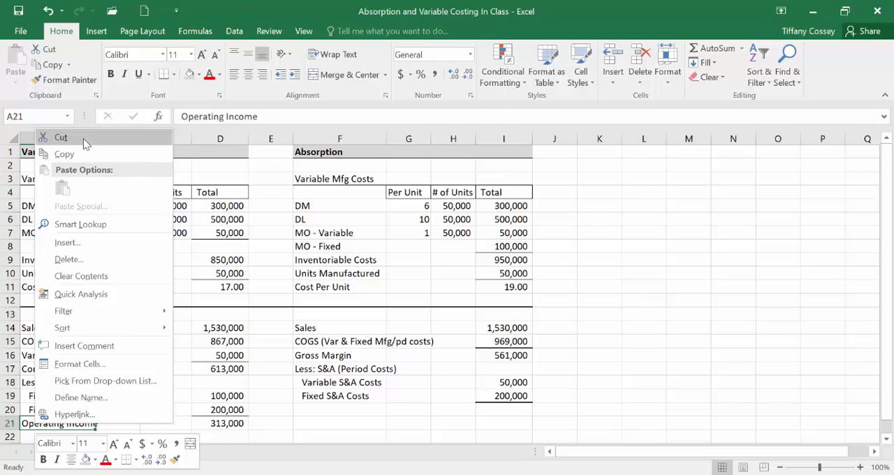
click(67, 153)
right_click(328, 422)
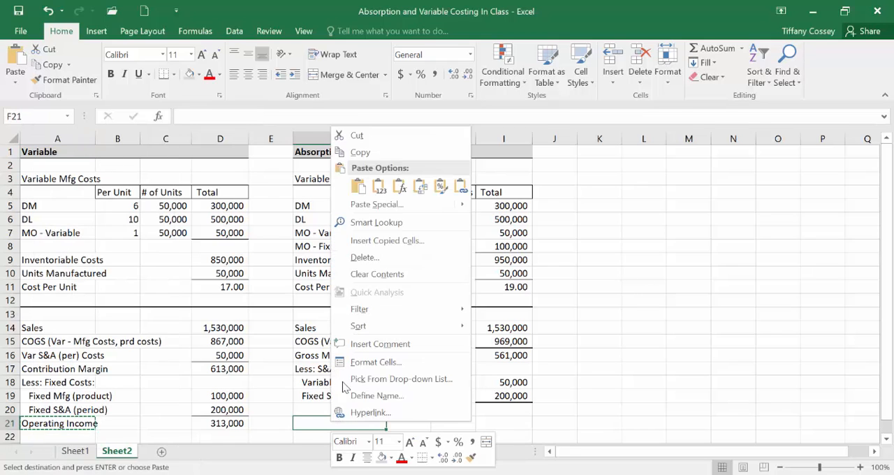
click(357, 185)
Step: Calculate absorption operating income in I21 as gross margin less variable and fixed S&A costs with =I16-I18-I19
click(516, 425)
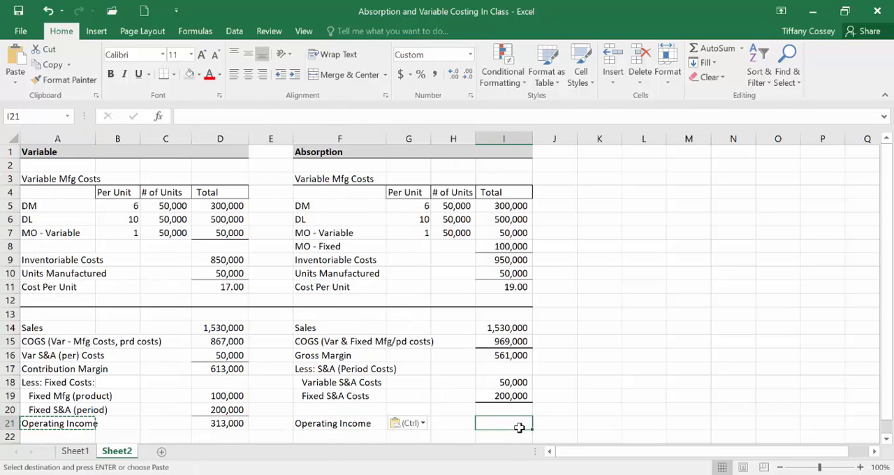
text(=)
click(504, 357)
text(-)
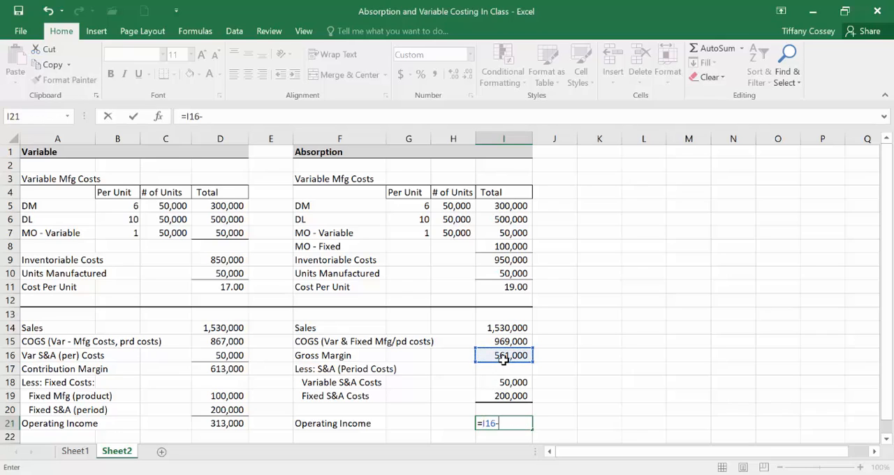
click(502, 383)
text(-)
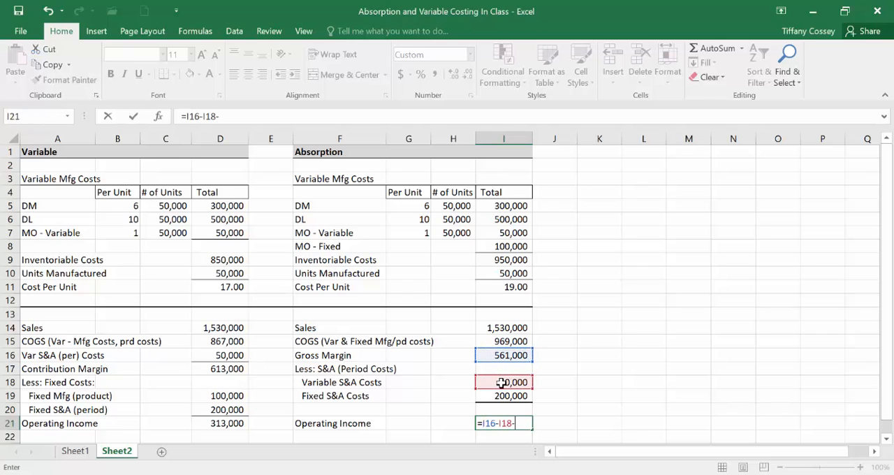
click(500, 395)
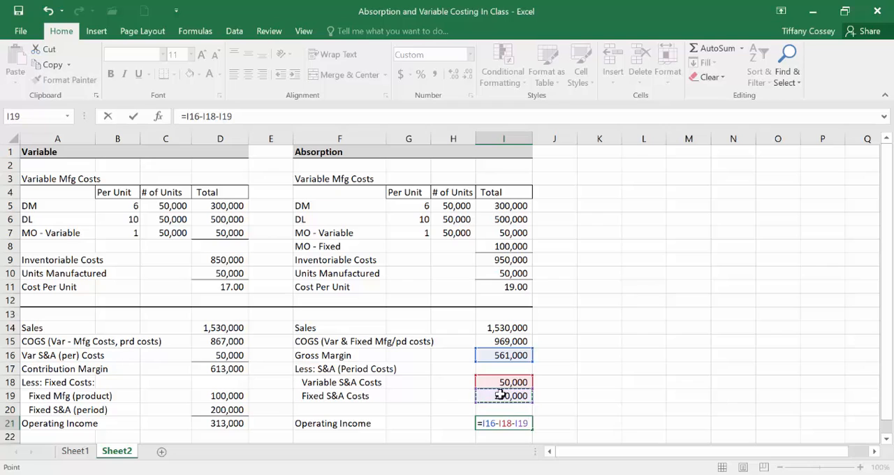
key(Return)
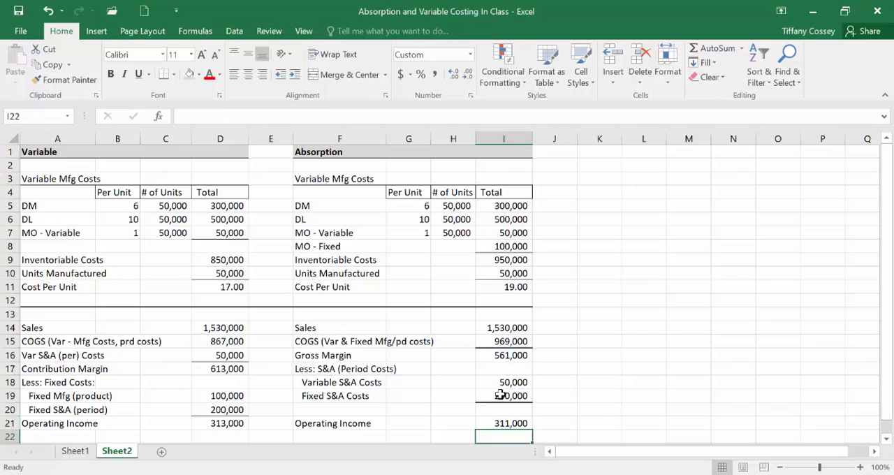
Step: Enter the labels "Beginning Inventory" in A25 and "Additions" in A26 below the income statement section
scroll(500, 396, down, 2)
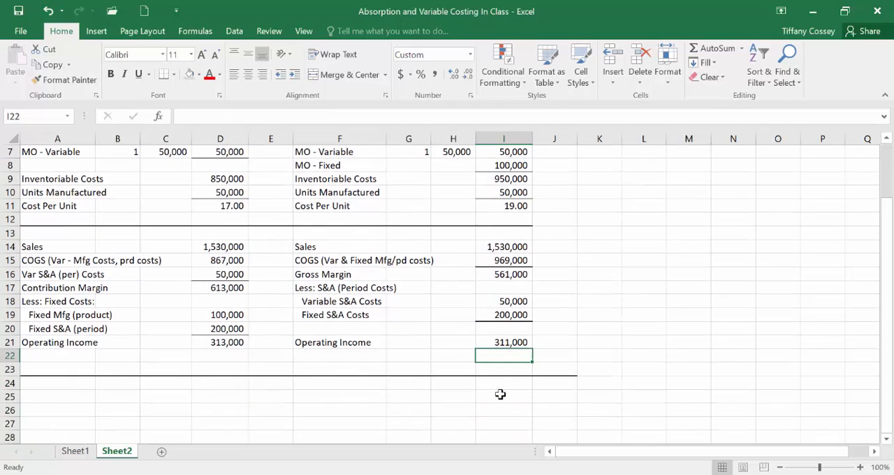
scroll(465, 396, down, 2)
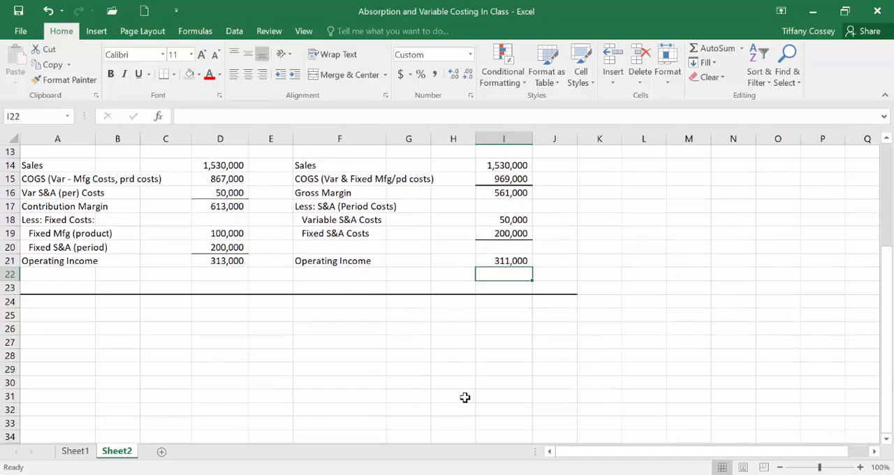
click(57, 316)
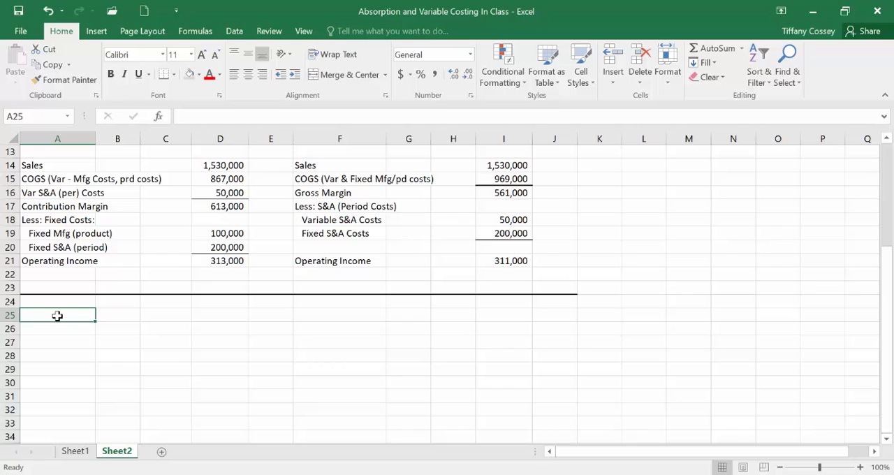
text(Be)
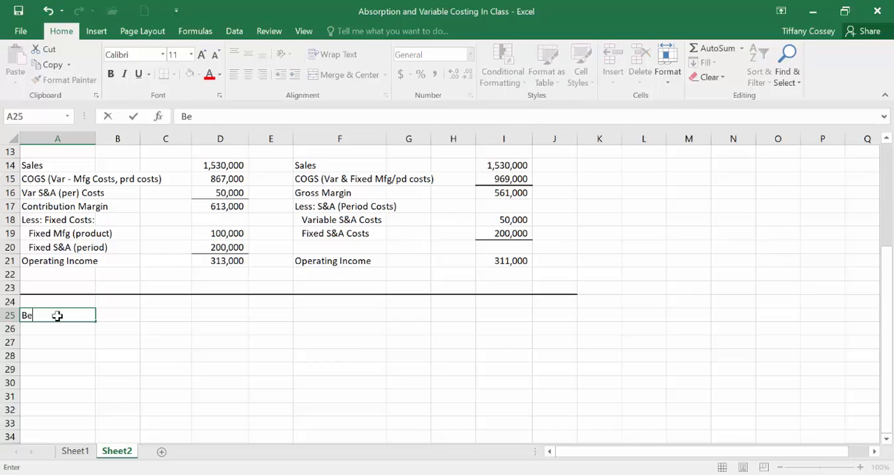
text(ginning Inventory)
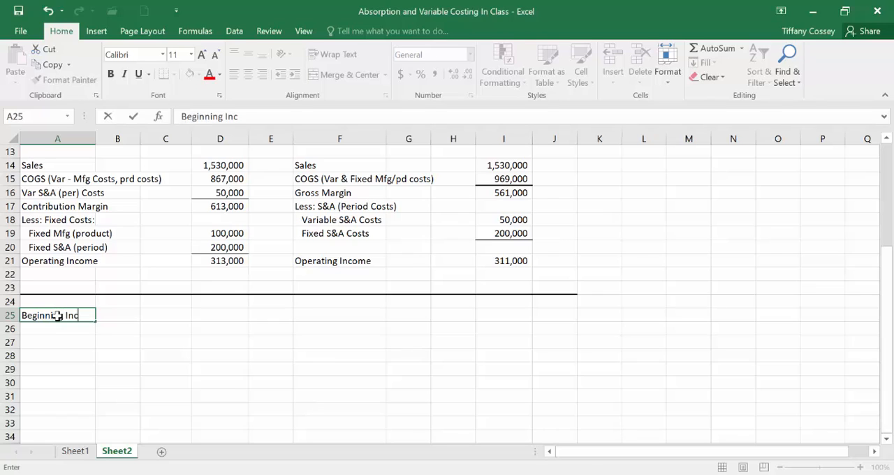
key(Return)
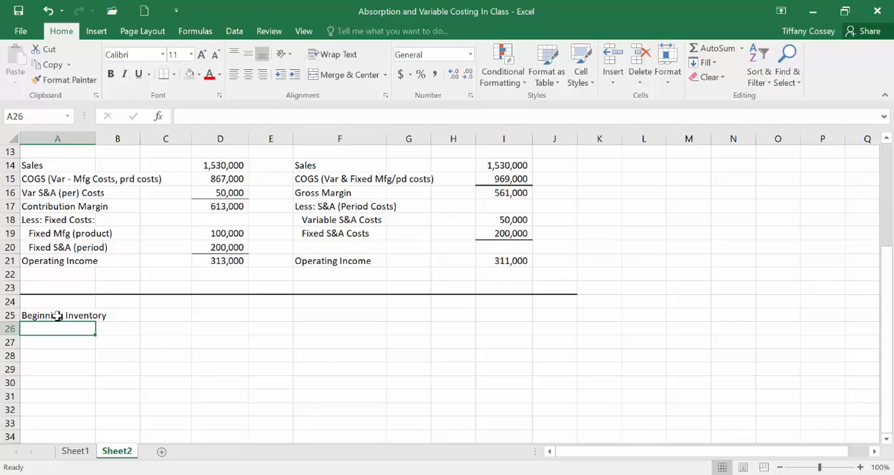
text(Additions)
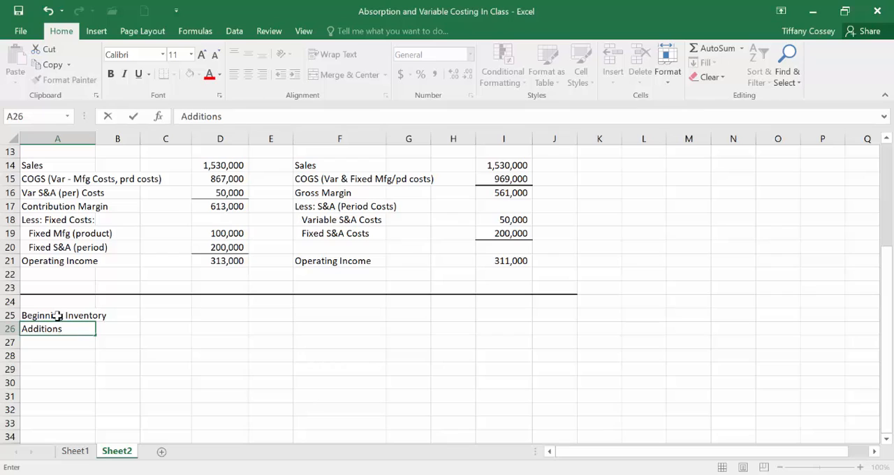
key(Return)
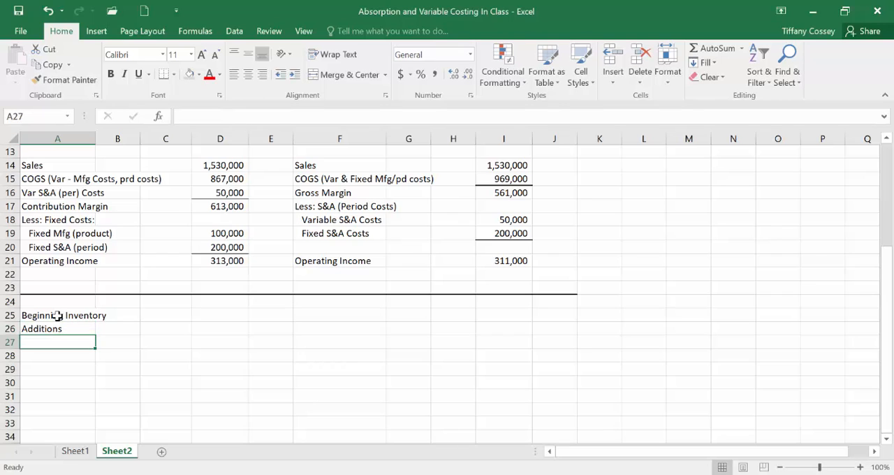
Step: Enter the labels "Less: Units Sold" in A27 and "Ending Inventory" in A28
text(Less)
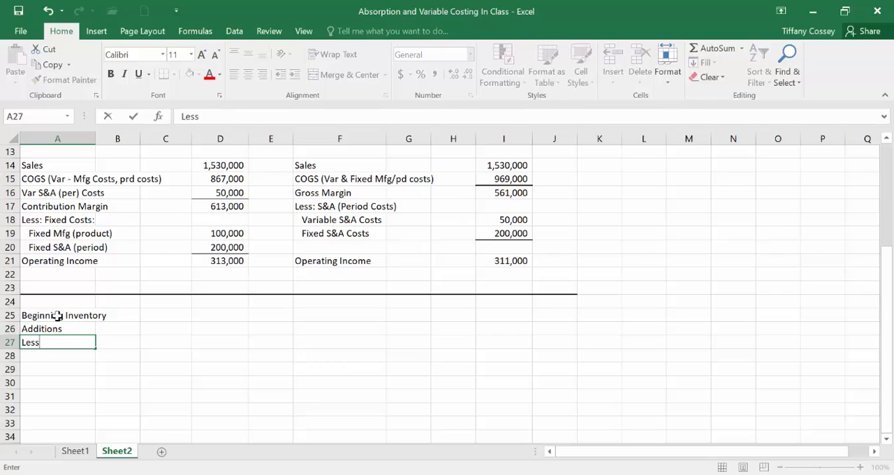
text(: Units Sold)
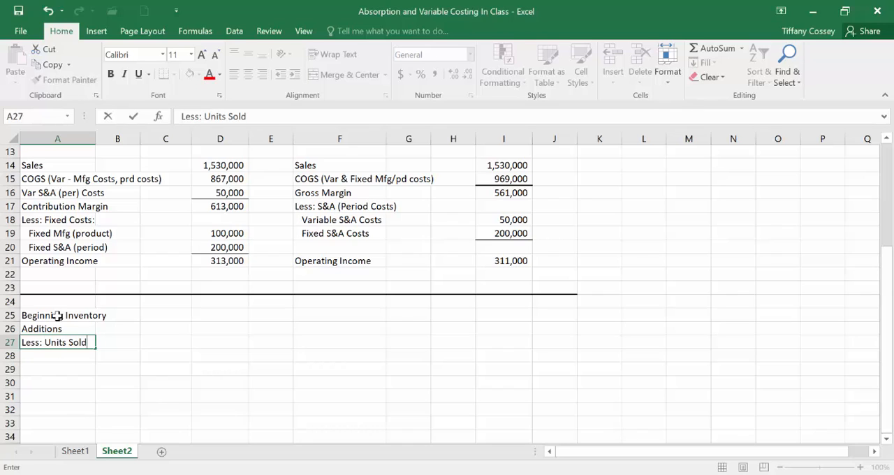
key(Return)
text(En)
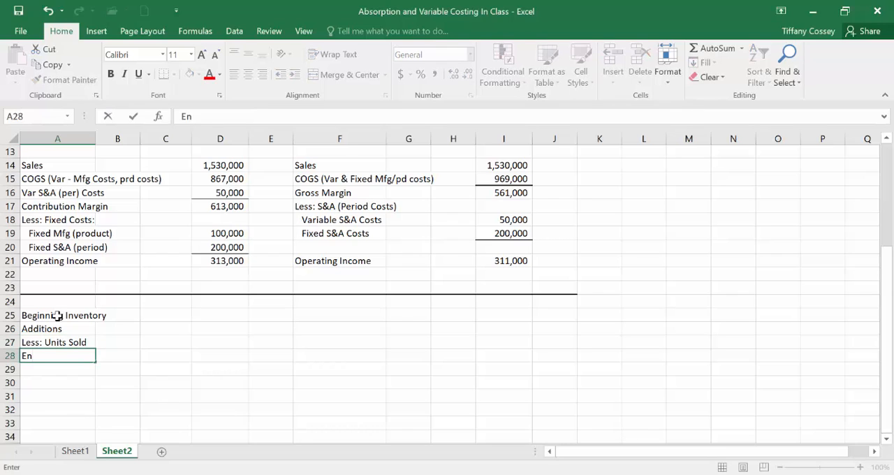
text(ding Invent)
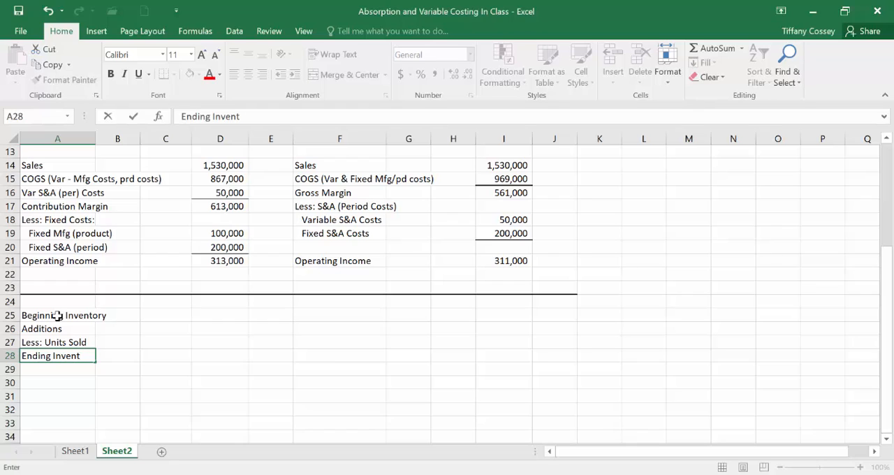
text(rory)
Step: Check the variable cost per unit formula in D11 and select D25 beside the Beginning Inventory label
key(Tab)
key(Tab)
key(Tab)
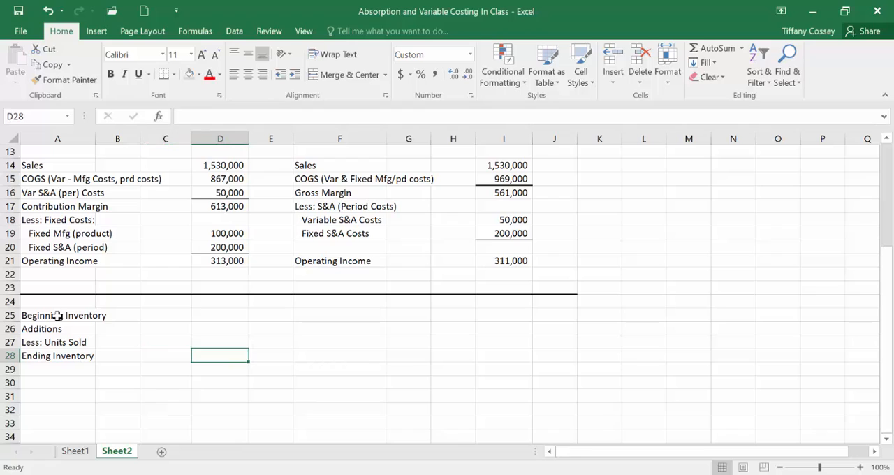
key(Up)
key(Up)
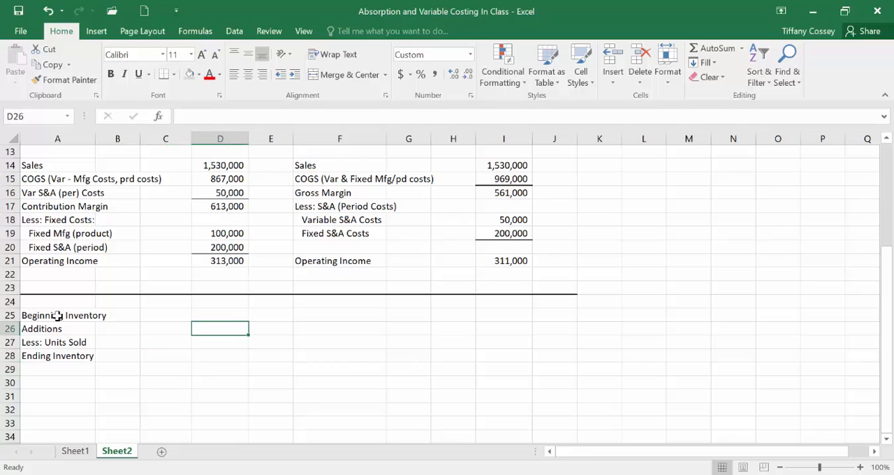
key(Up)
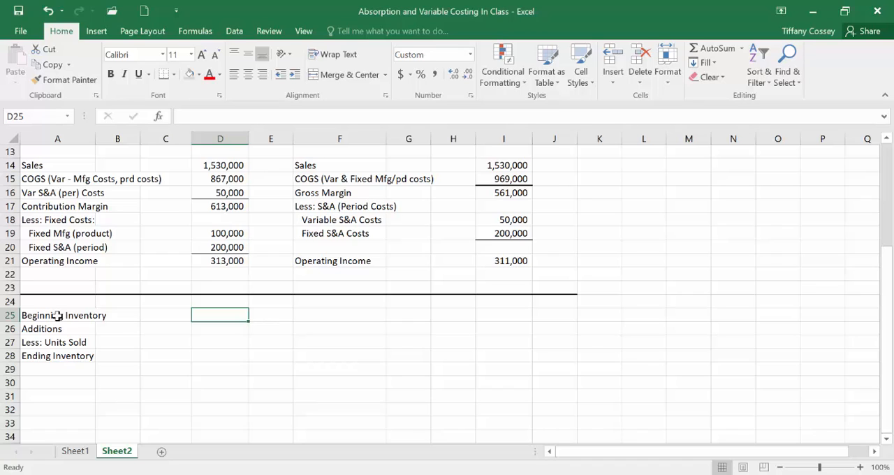
scroll(58, 315, up, 3)
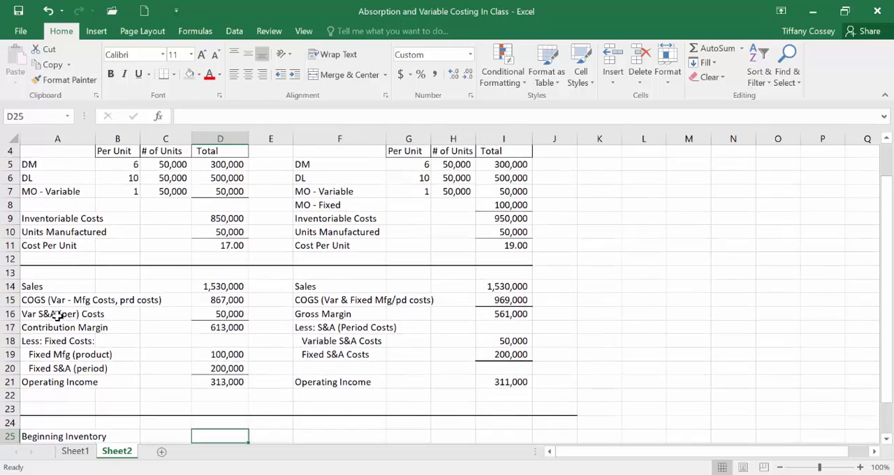
click(243, 246)
scroll(329, 342, down, 3)
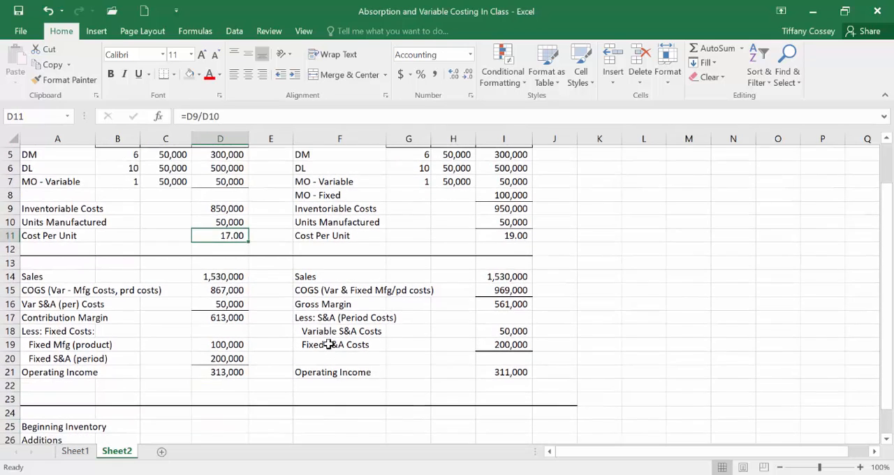
click(218, 316)
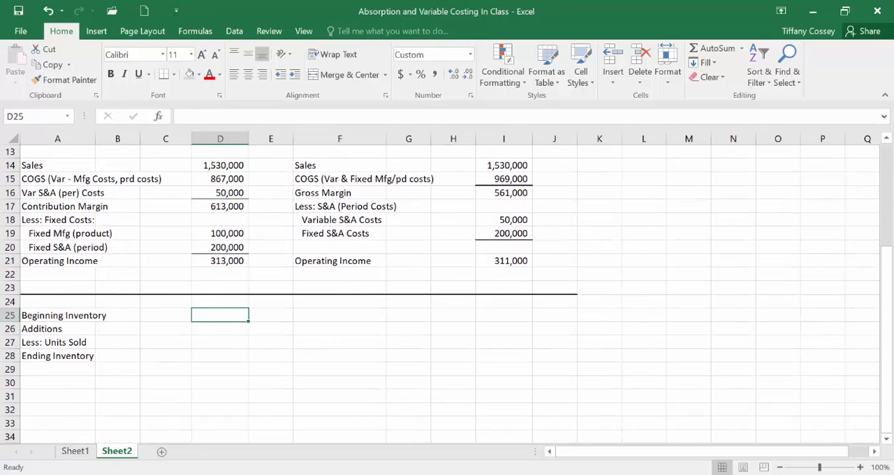
Step: Switch to the In-Class Solutions PDF in Acrobat Reader and look up the inventory on Galaxy Co.'s December 31, Year 6 balance sheet
mouse_move(648, 473)
click(646, 438)
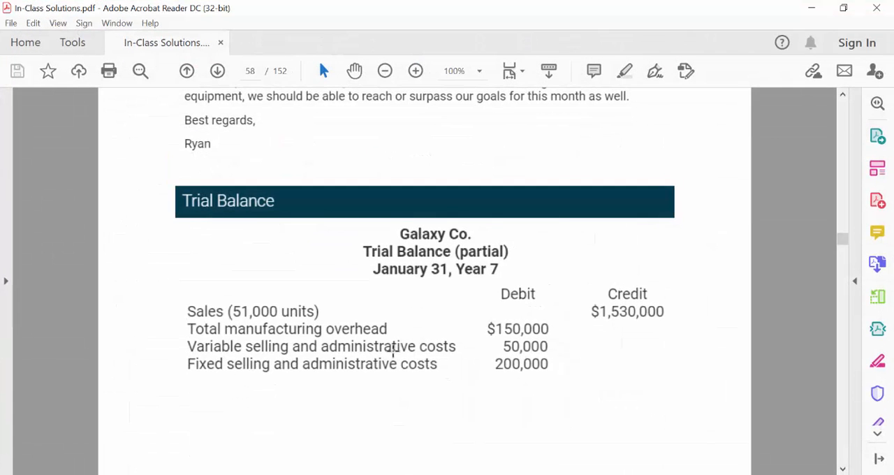
scroll(392, 351, down, 1)
scroll(392, 351, down, 10)
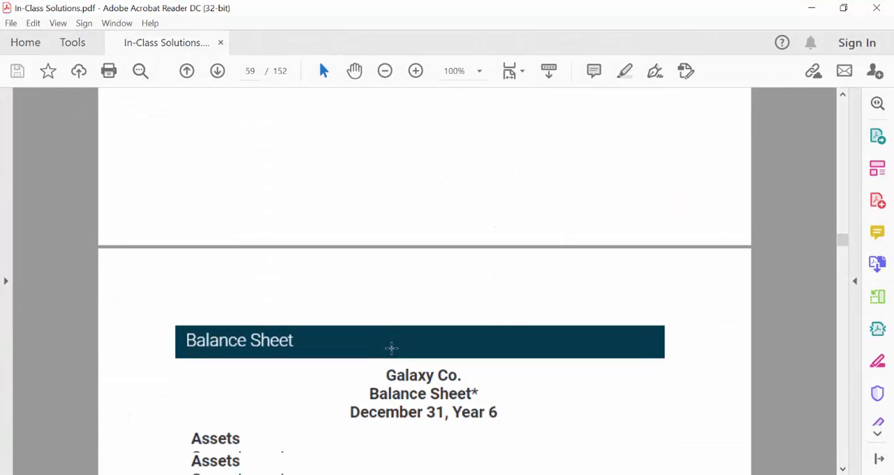
scroll(391, 348, down, 2)
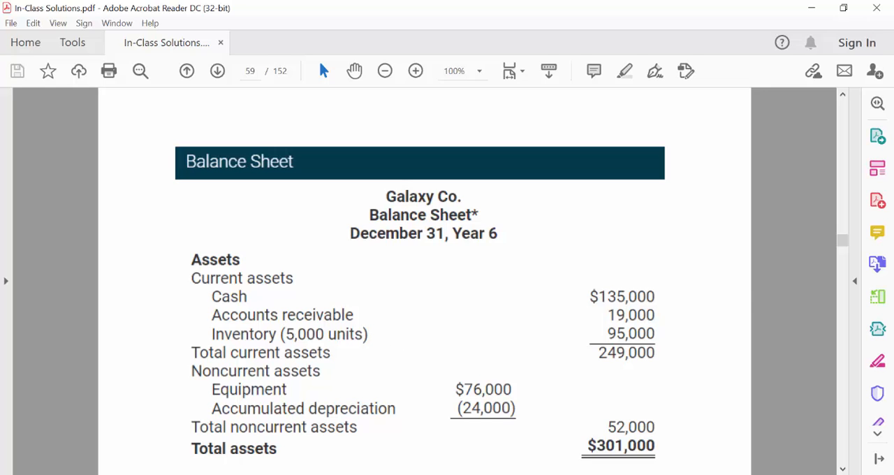
Step: Switch back to Excel and enter 5000 as Beginning Inventory in D25, 50000 as Additions in D26 and -51000 as units sold in D27
key(alt+Tab)
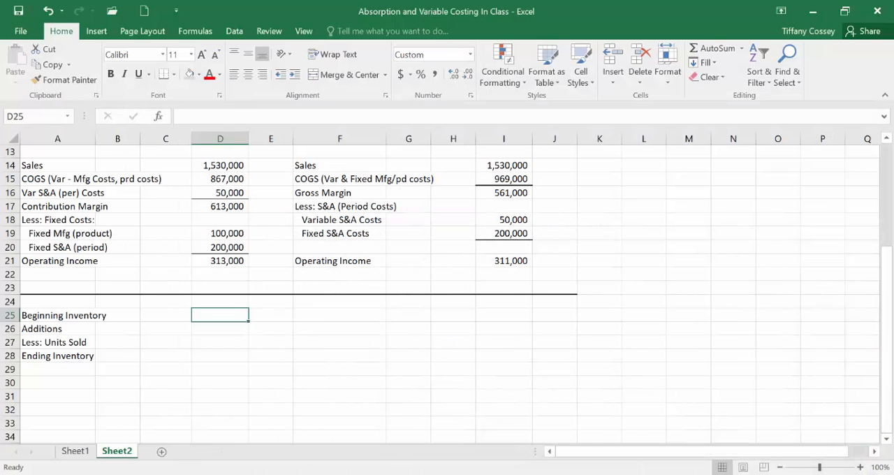
text(5000)
key(Return)
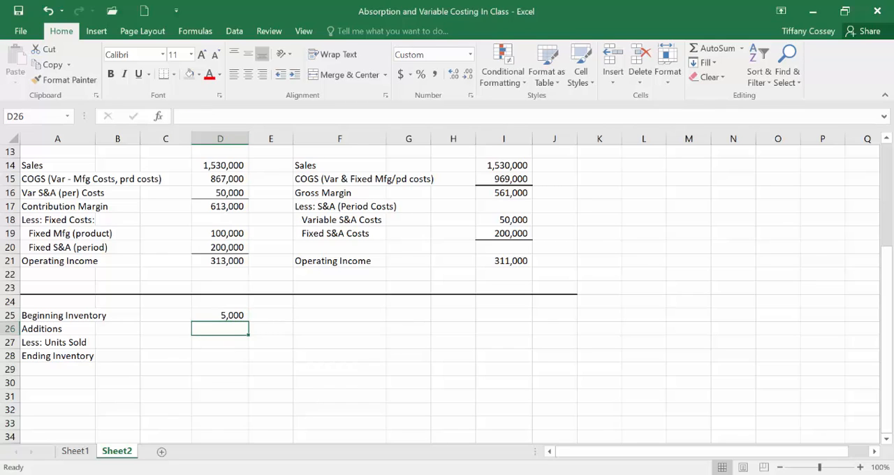
text(50000)
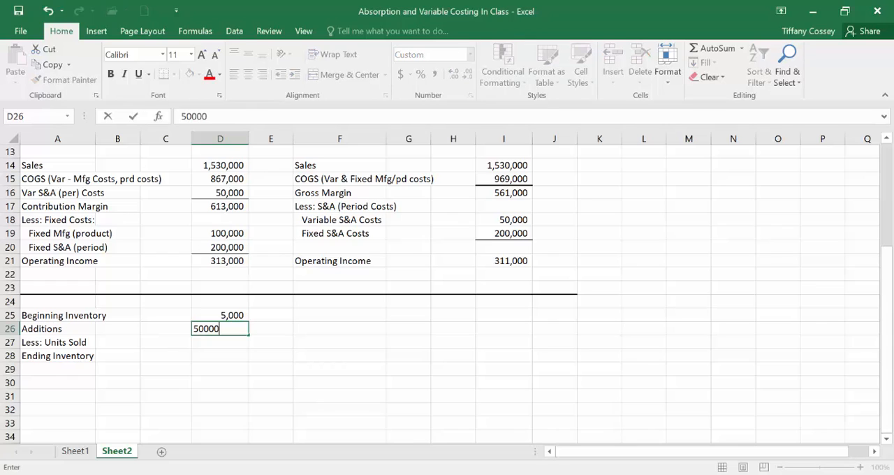
key(Return)
text(-)
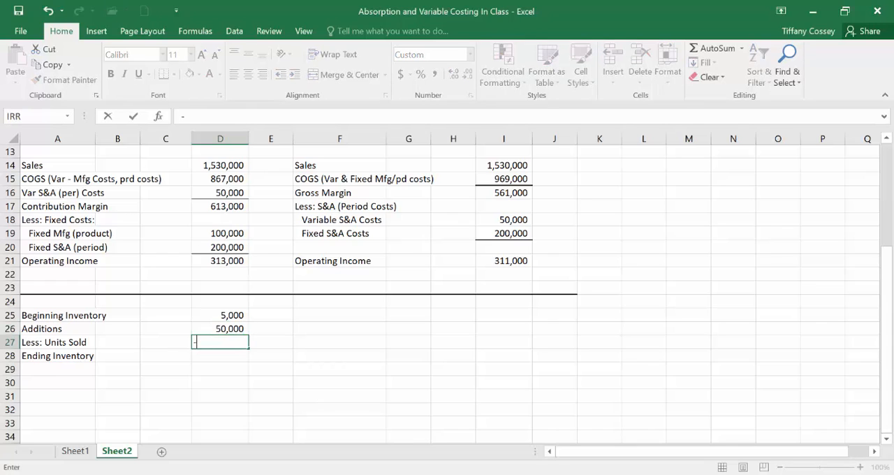
text(51000)
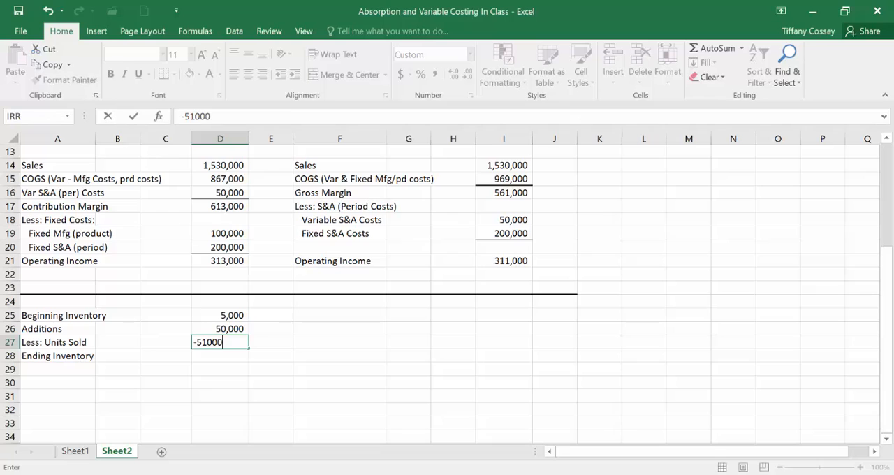
key(Return)
Step: Compute the ending inventory units in D28 with =SUM(D25:D27) and add a bottom border to D27
text(=sum()
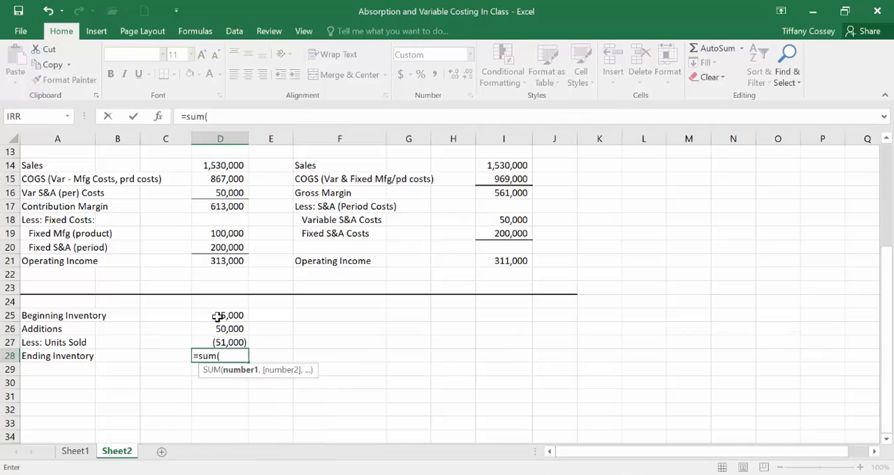
drag(220, 315, 222, 335)
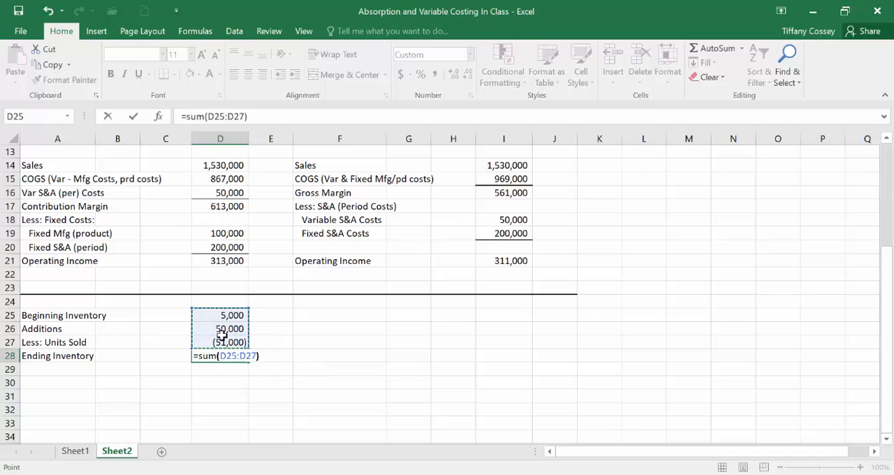
key(Return)
click(221, 335)
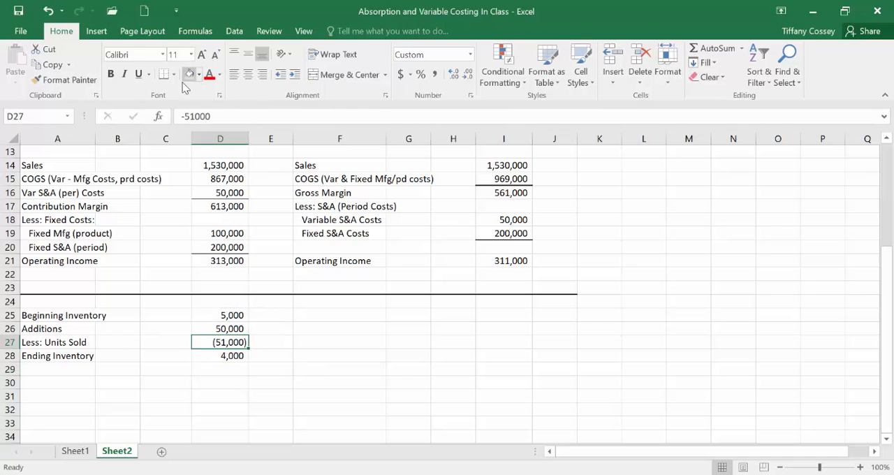
Step: Enter the label "Cost Per Unit" in A29 and link D29 to the variable cost per unit in D11
click(30, 368)
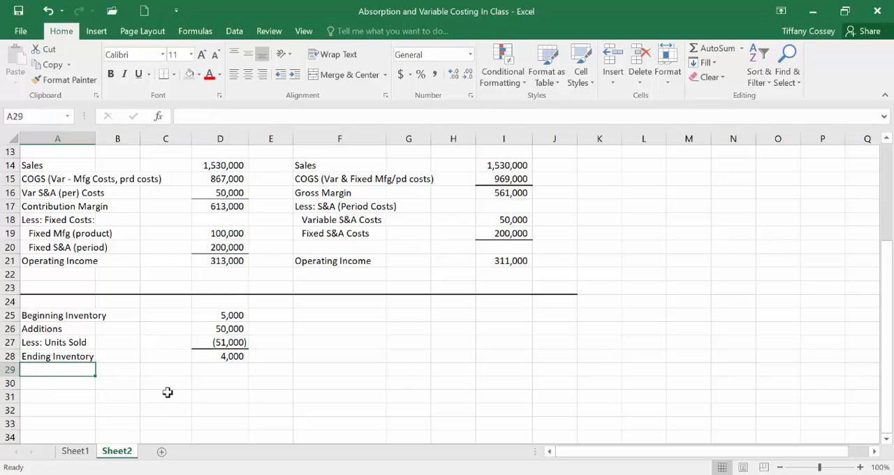
text(Cost Per)
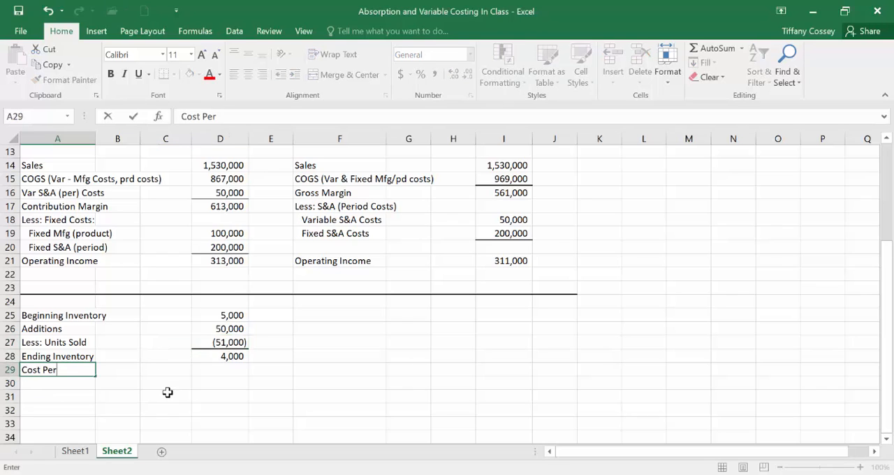
text( Unit)
key(Right)
key(Right)
key(Right)
key(Right)
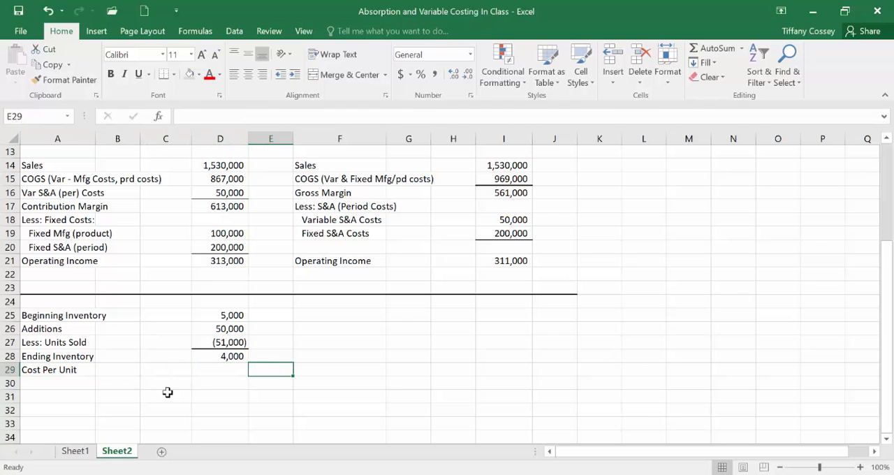
key(Left)
text(=)
scroll(168, 393, up, 4)
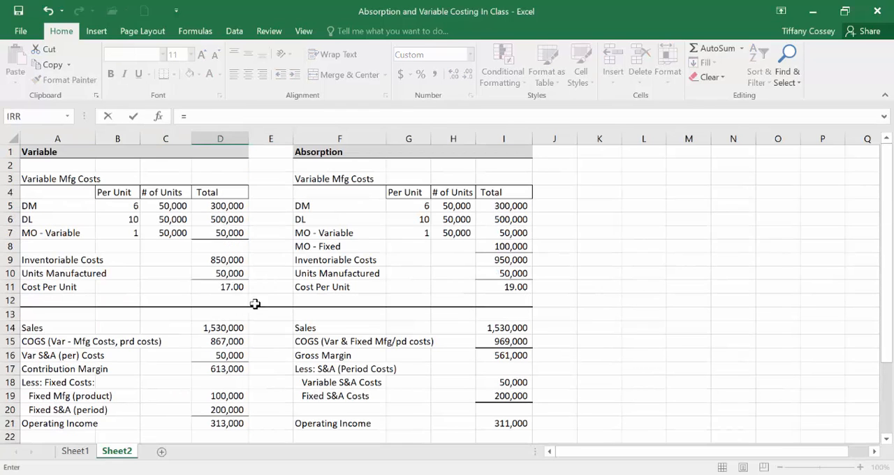
click(237, 283)
key(Return)
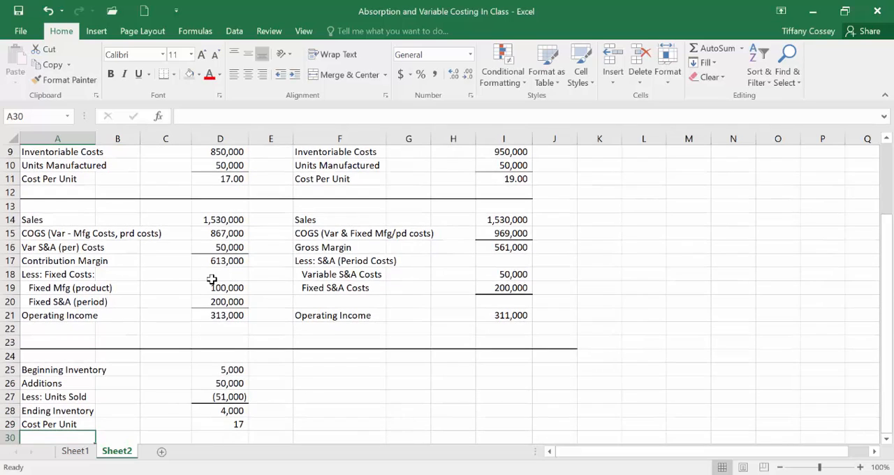
Step: Enter the label "Ending Inventory" in A30 and calculate its value in D30 as =D28*D29
scroll(223, 395, down, 2)
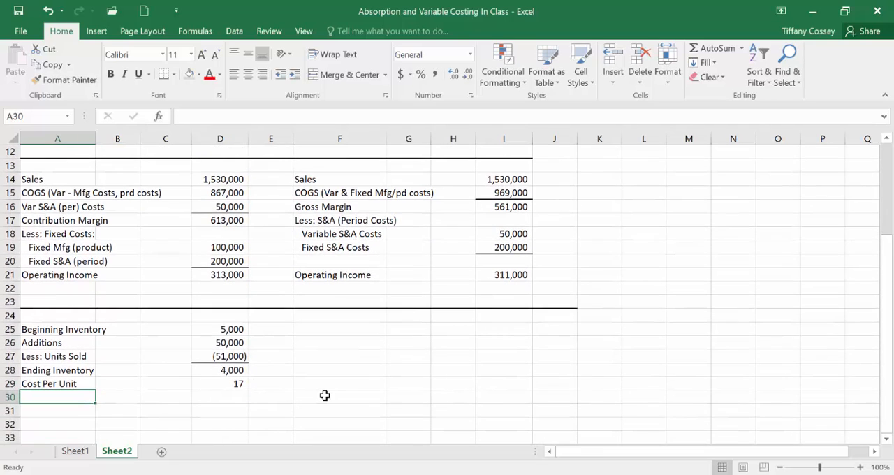
text(E)
key(Right)
key(Right)
key(Right)
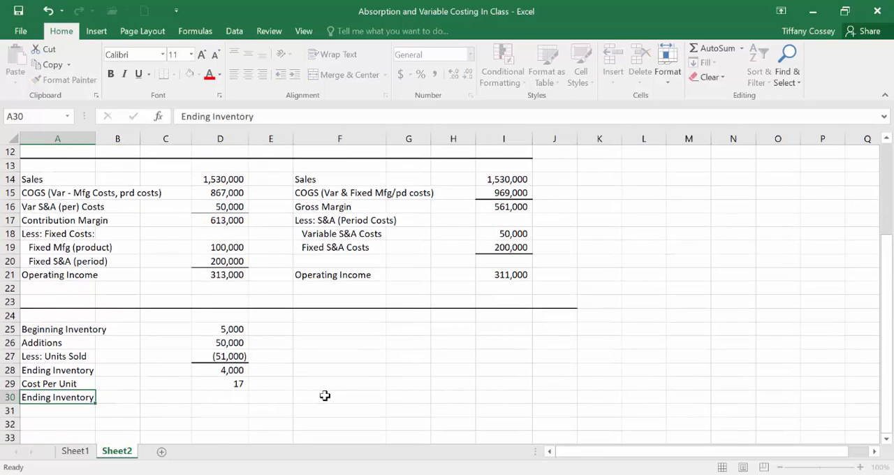
text(=)
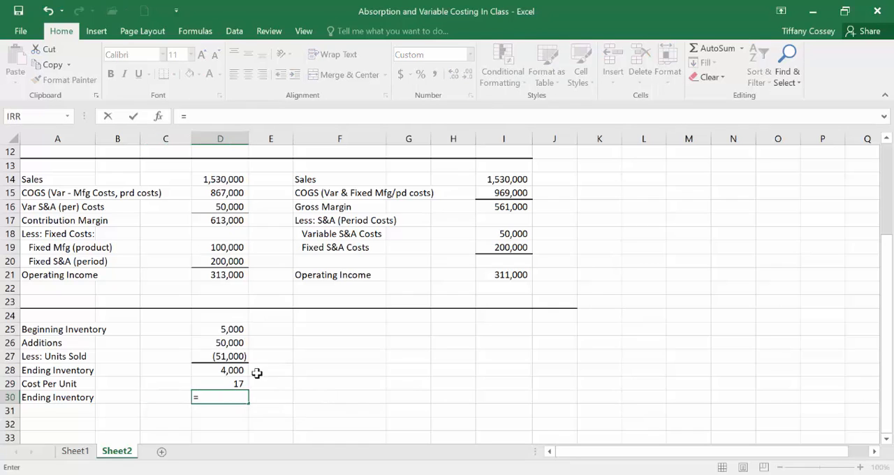
click(220, 370)
text(*)
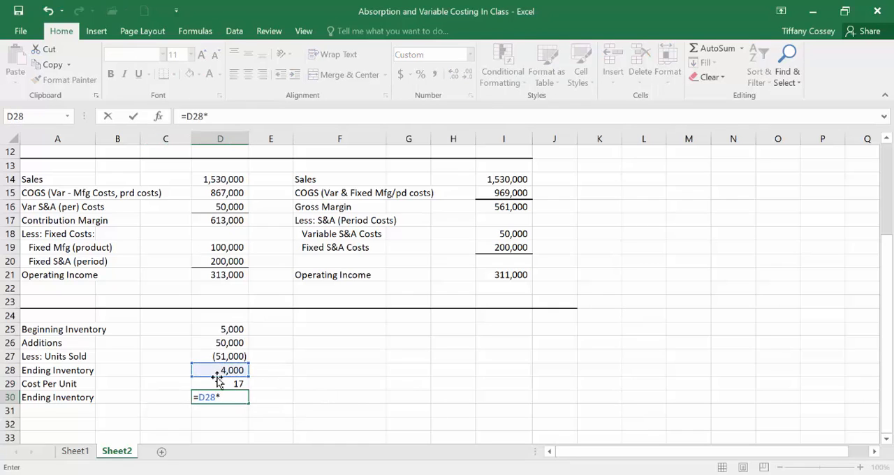
click(219, 384)
key(Return)
Step: Apply a top and double bottom border to the ending inventory value in D30
click(219, 395)
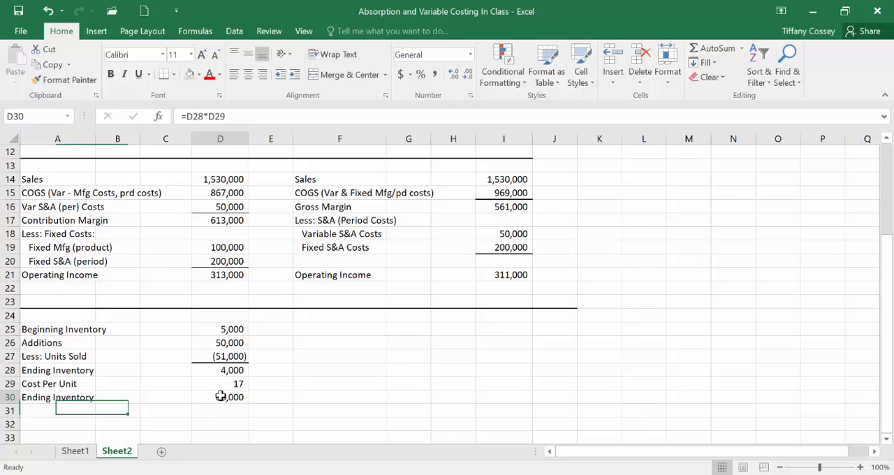
click(174, 75)
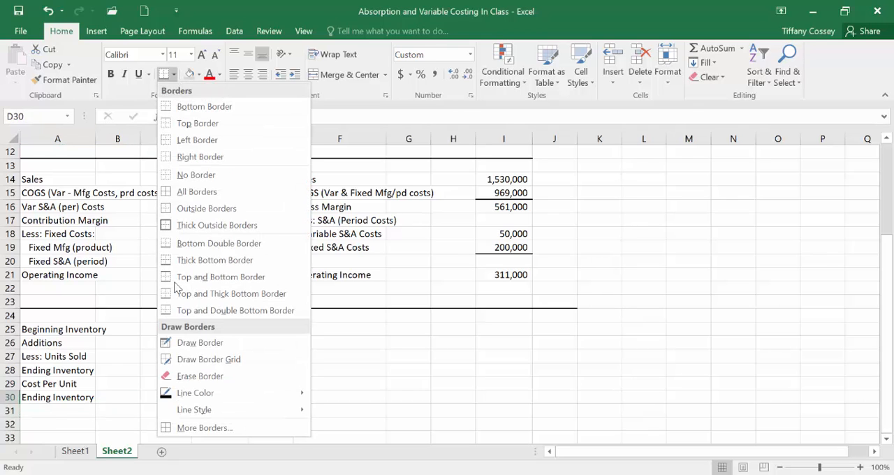
click(201, 310)
click(402, 407)
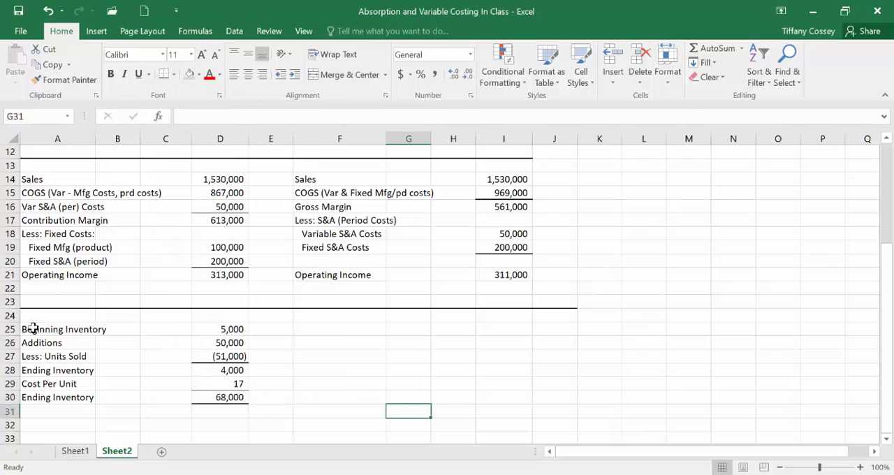
Step: Copy the variable costing inventory schedule A25:D30 and paste it at F25 for absorption costing, keeping formulas and formatting
drag(32, 328, 219, 395)
right_click(210, 379)
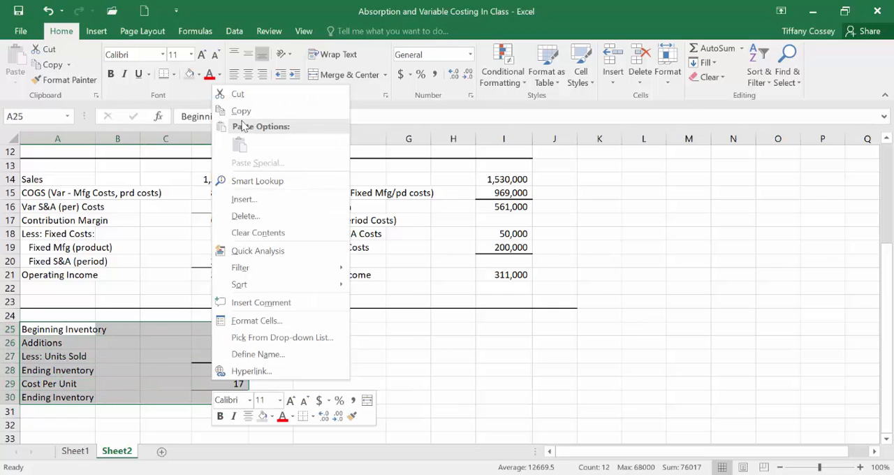
click(234, 108)
click(366, 330)
right_click(365, 330)
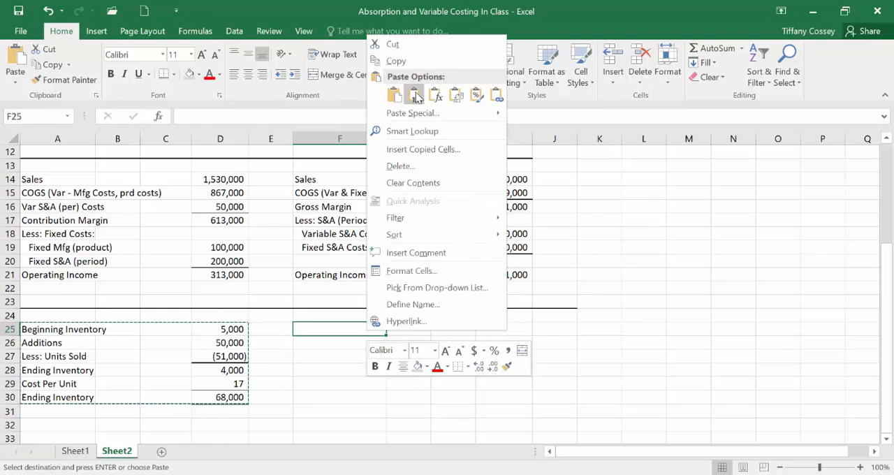
click(391, 94)
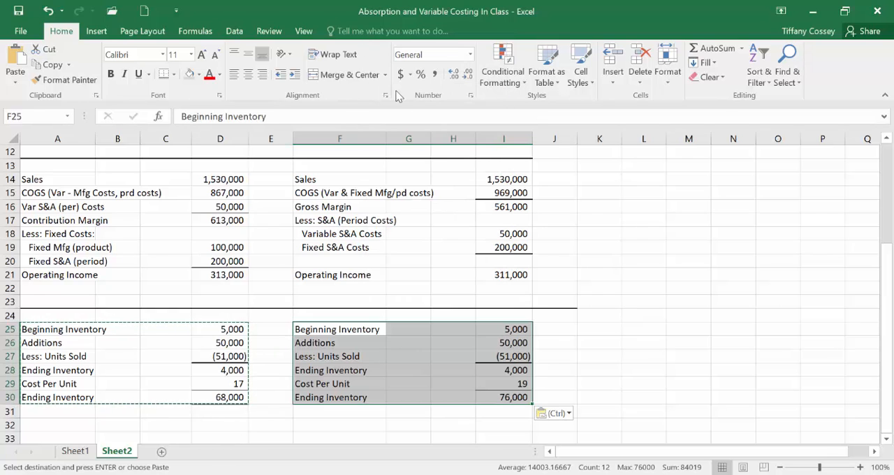
click(572, 357)
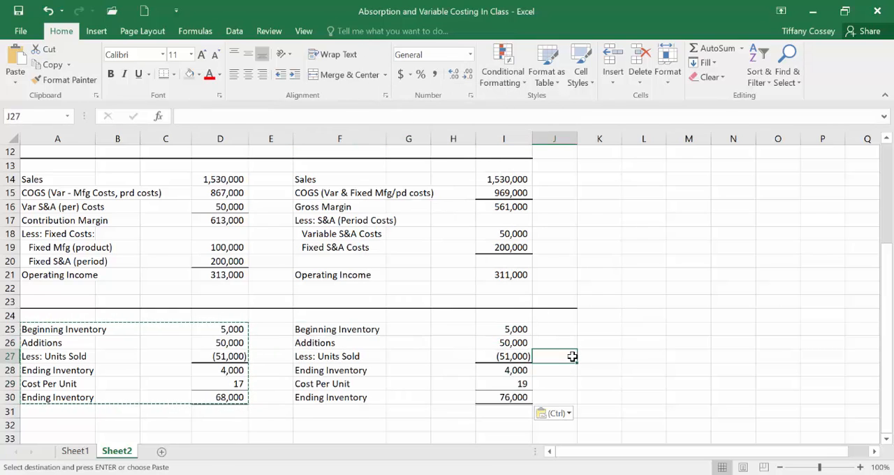
Step: Check the Cost Per Unit formula in I29 and review both costing columns of the worksheet
click(503, 383)
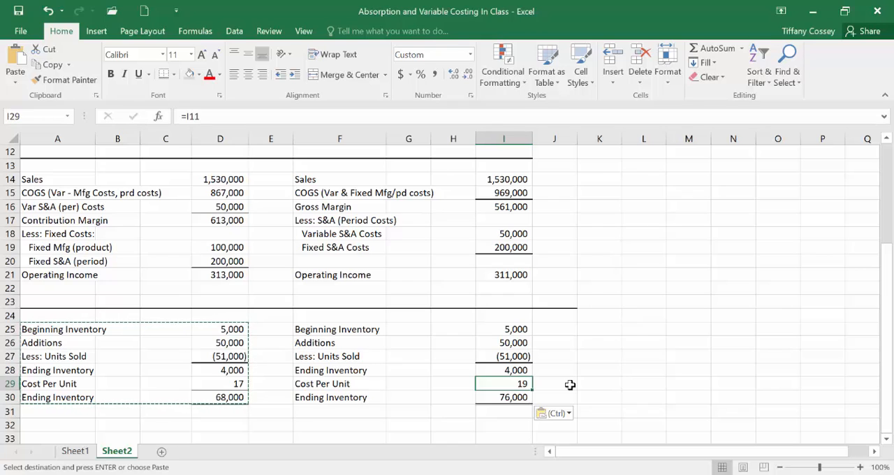
key(Escape)
scroll(569, 384, up, 4)
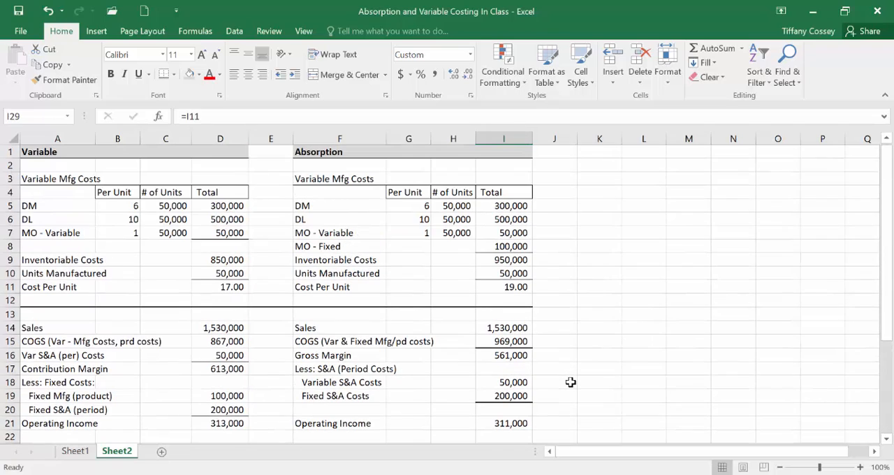
scroll(571, 380, down, 3)
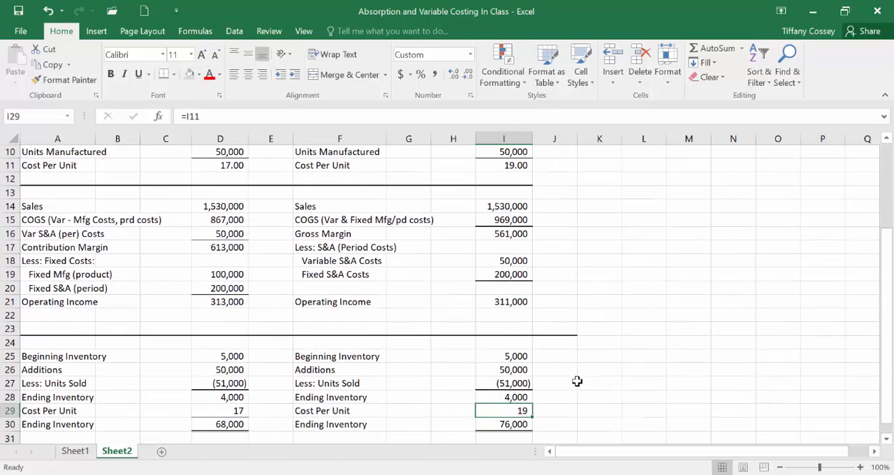
scroll(605, 393, up, 1)
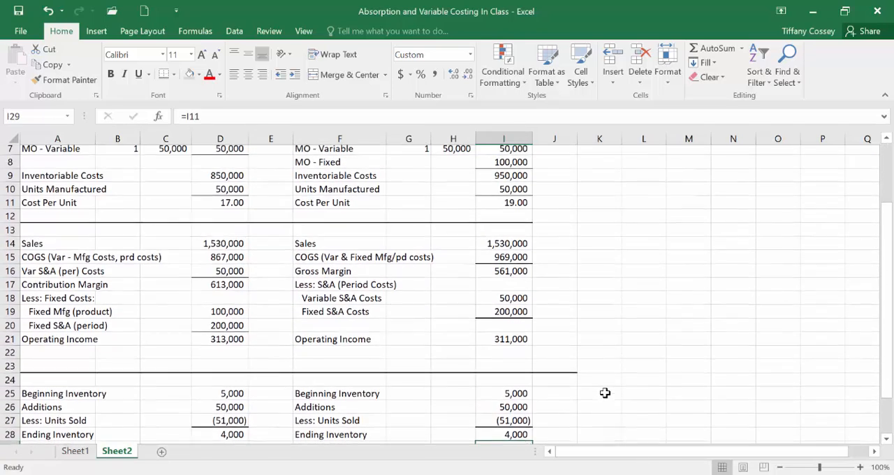
scroll(604, 393, down, 1)
Step: Switch to the In-Class Solutions PDF in Acrobat Reader and read which amounts are required under absorption and variable costing
key(alt+Tab)
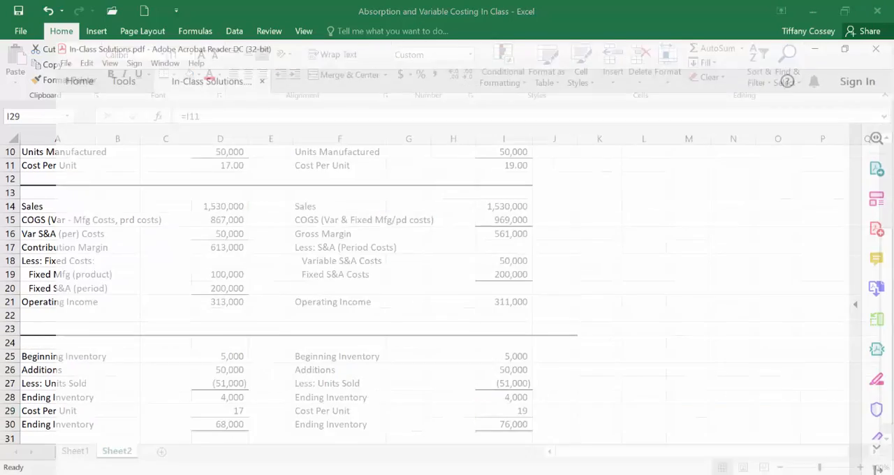
scroll(597, 379, down, 5)
scroll(598, 384, down, 10)
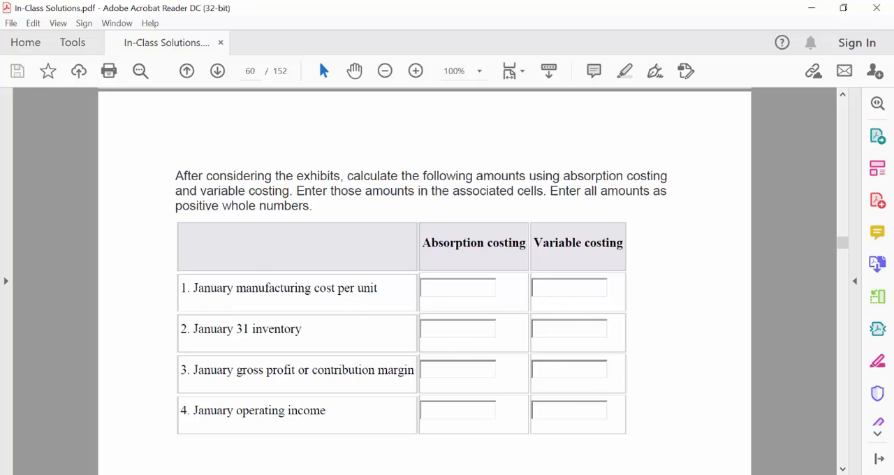
Step: Switch back to Excel and fill the absorption and variable Cost Per Unit cells, I11 and D11, with yellow
key(alt+Tab)
scroll(469, 309, up, 3)
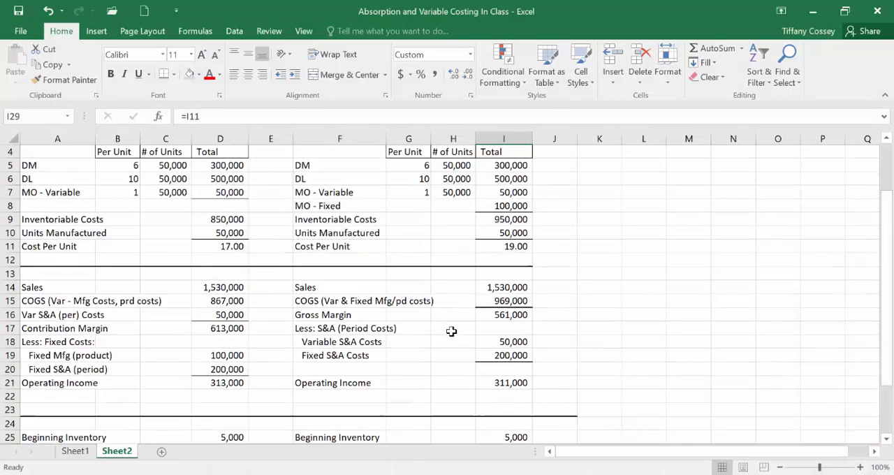
click(506, 285)
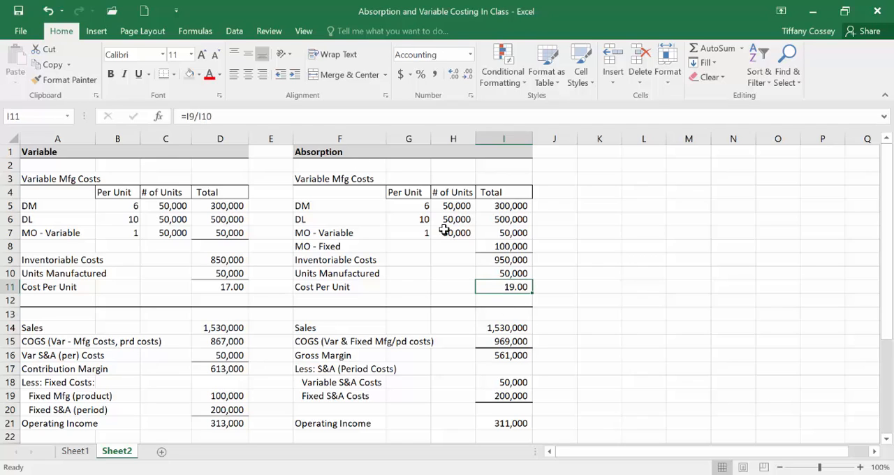
click(199, 74)
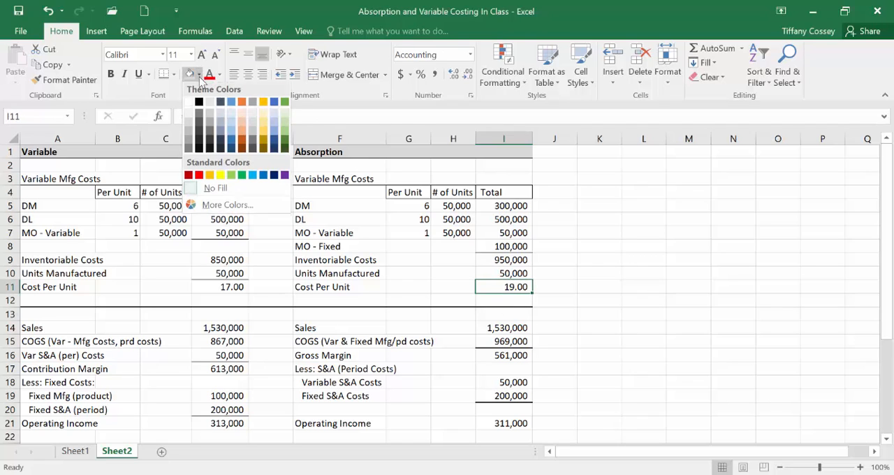
click(221, 177)
click(224, 287)
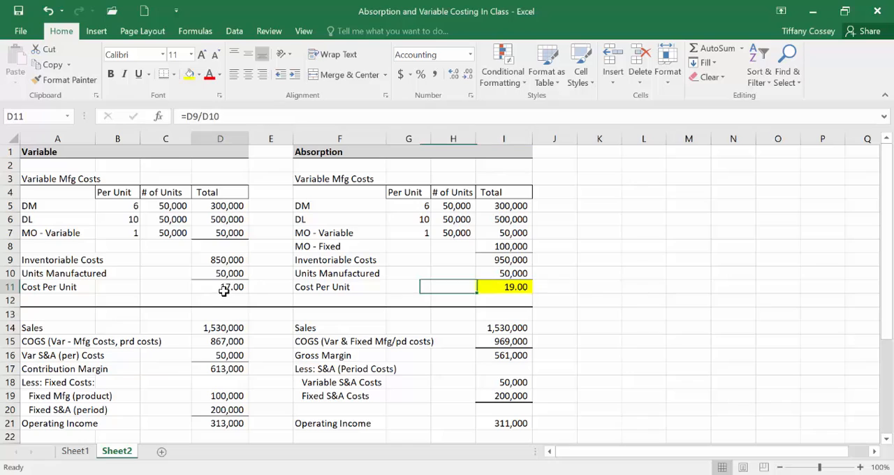
click(187, 73)
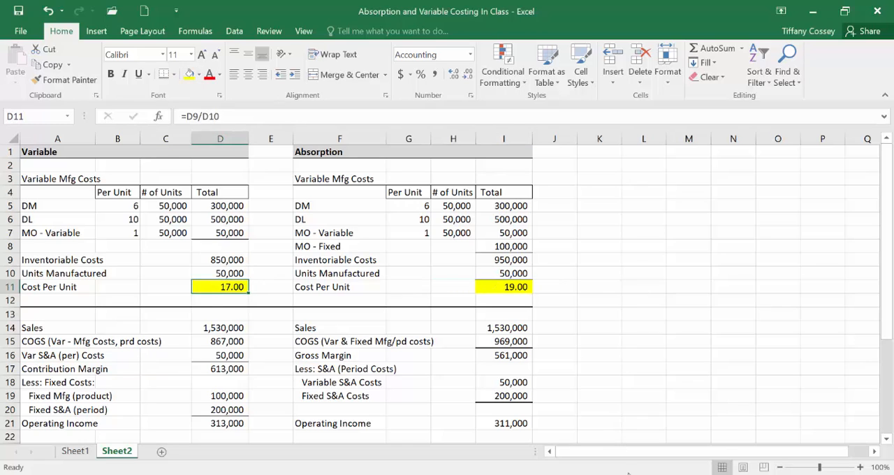
Step: Check the required amounts in the In-Class Solutions PDF, return to Excel and fill the Ending Inventory values I30 and D30 with yellow
mouse_move(648, 474)
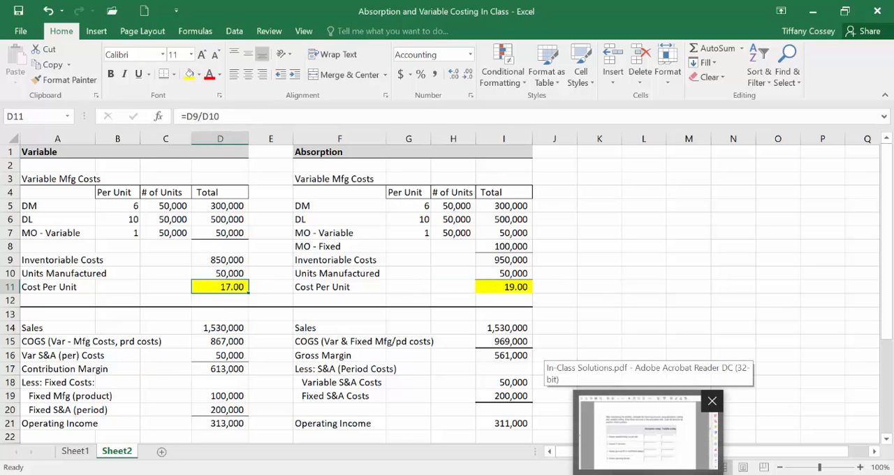
click(648, 474)
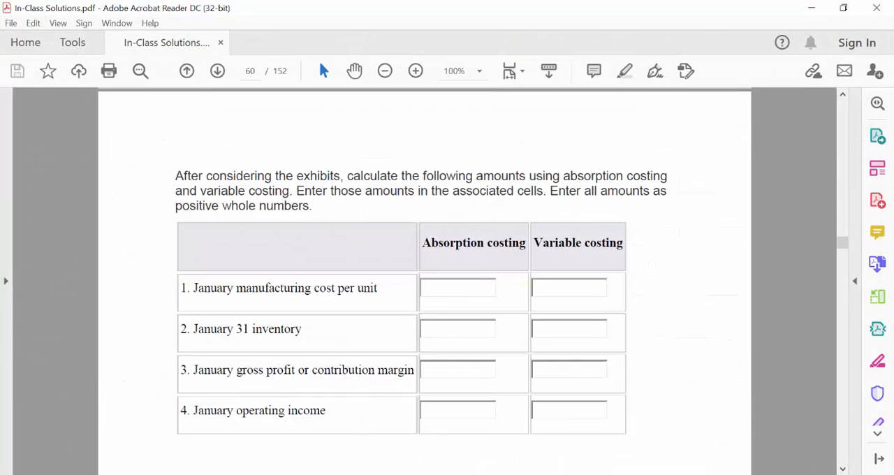
click(642, 474)
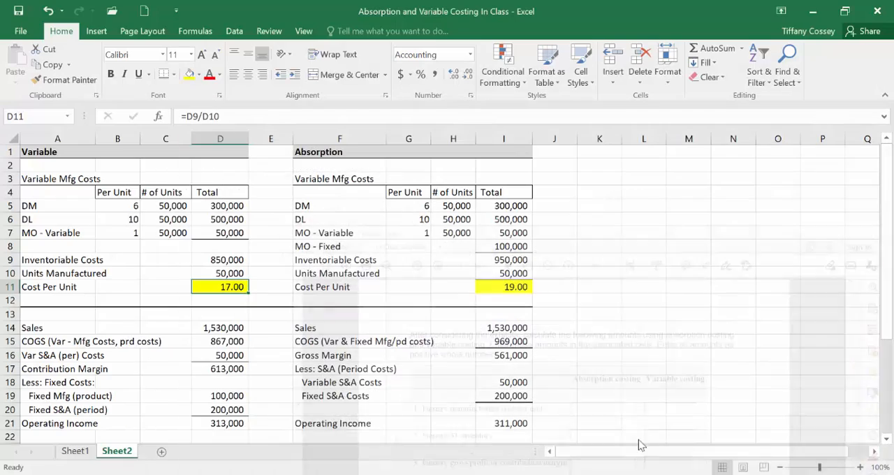
scroll(620, 356, down, 5)
scroll(614, 350, down, 1)
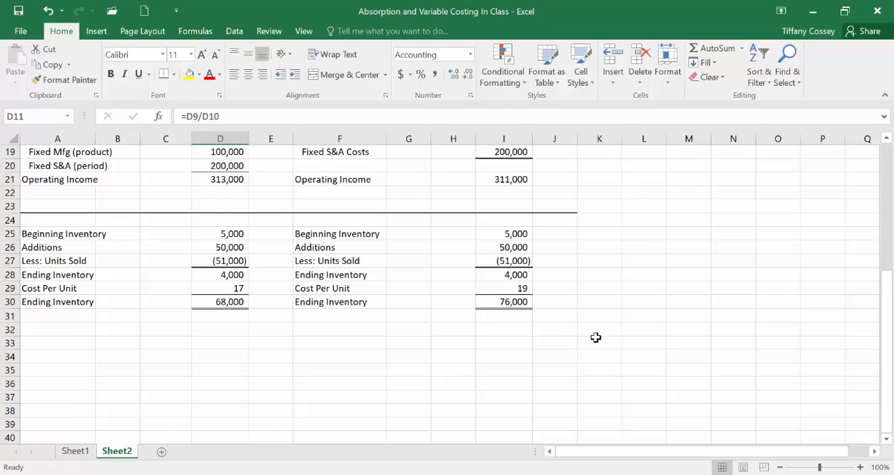
click(500, 301)
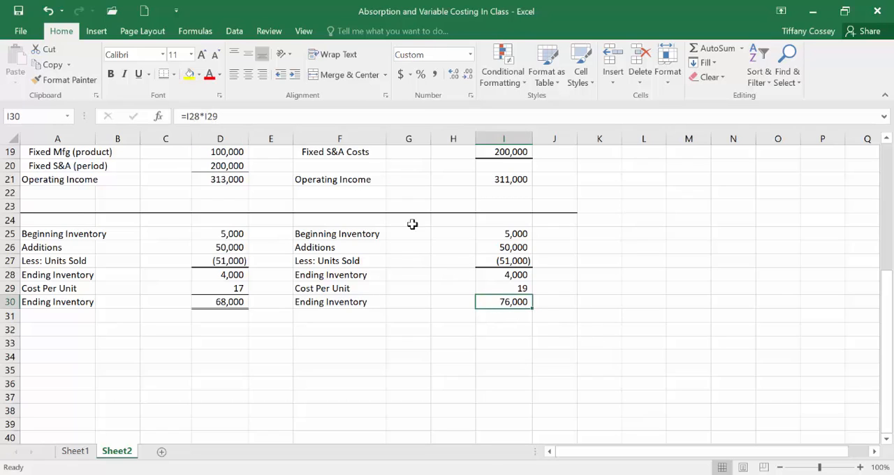
click(189, 74)
click(229, 301)
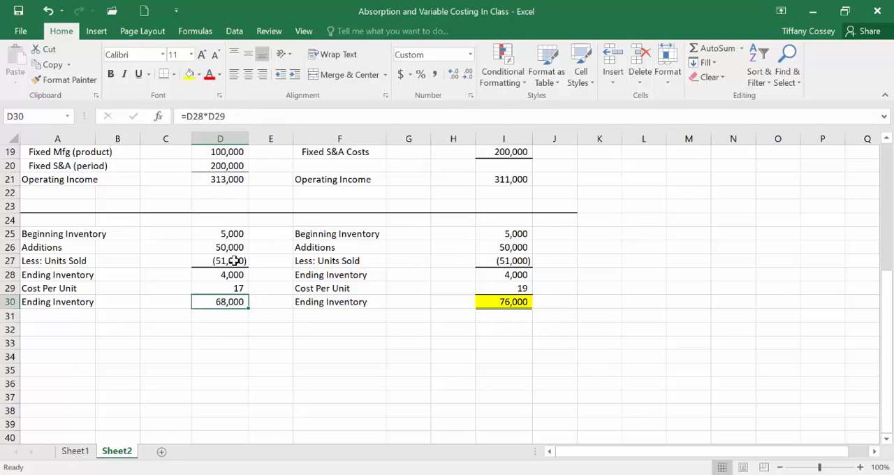
click(190, 74)
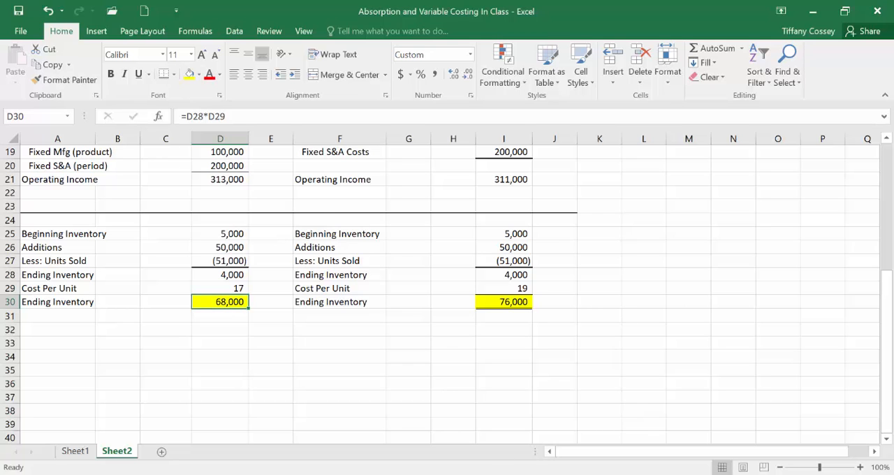
Step: Consult the In-Class Solutions PDF again, return to Excel and fill Gross Margin I16 and Contribution Margin D17 with yellow
mouse_move(649, 472)
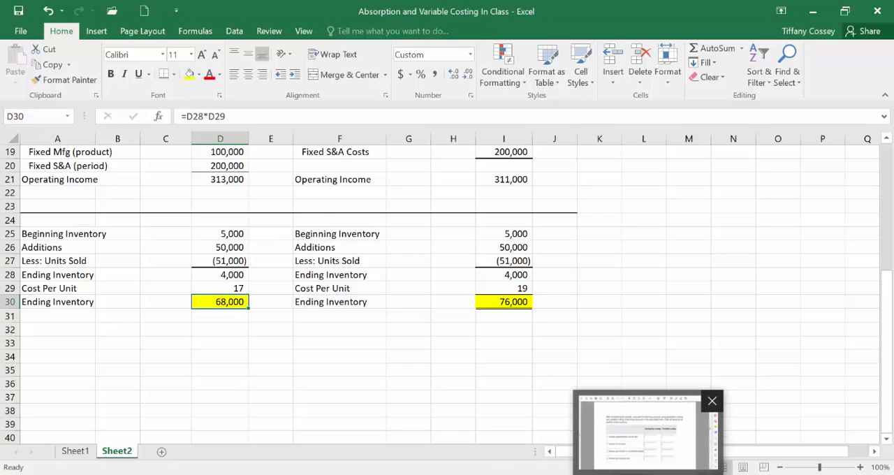
click(649, 432)
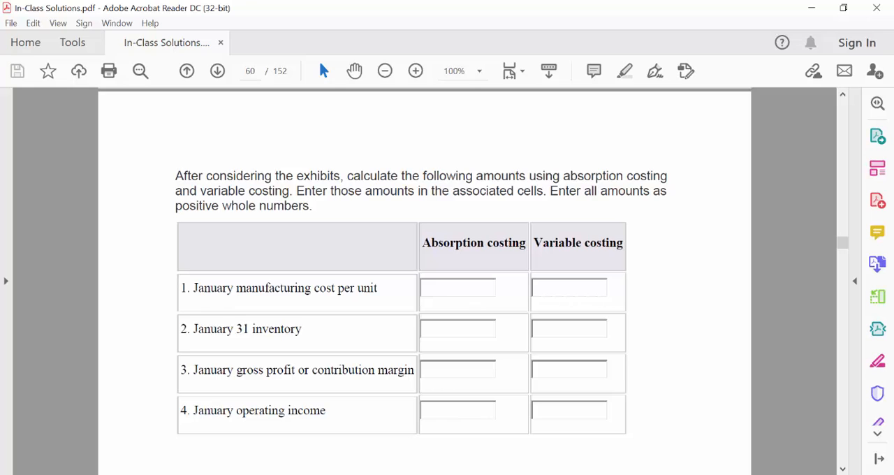
key(alt+Tab)
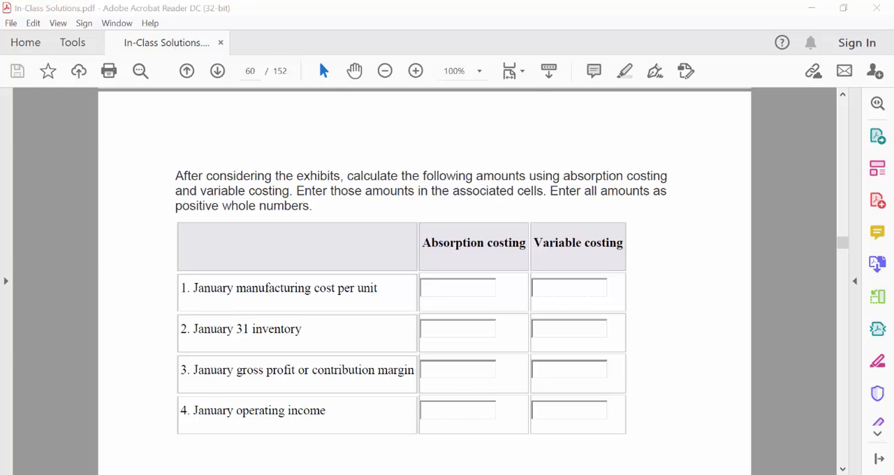
scroll(561, 357, up, 3)
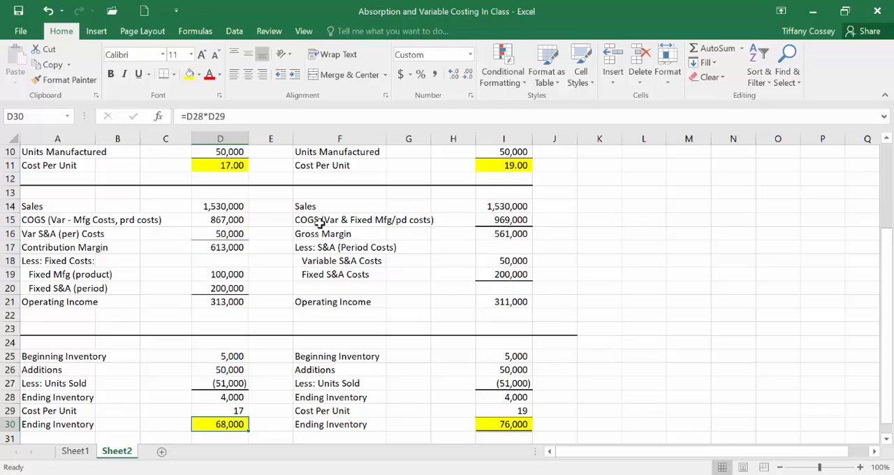
click(485, 231)
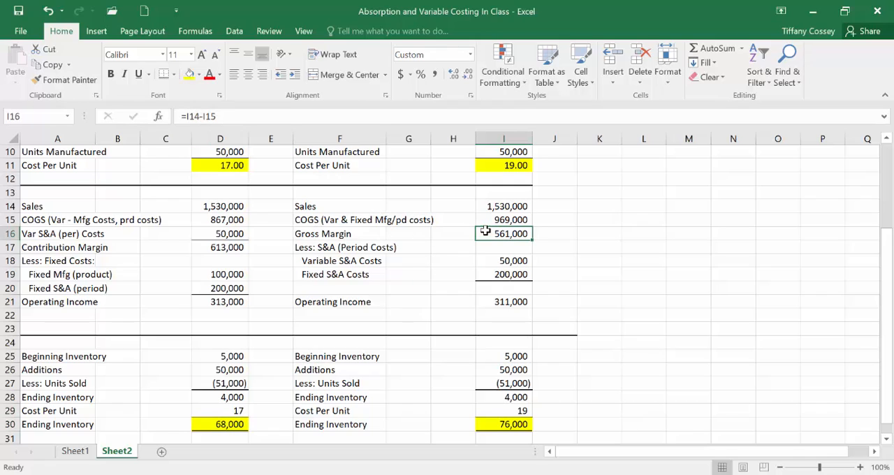
click(189, 74)
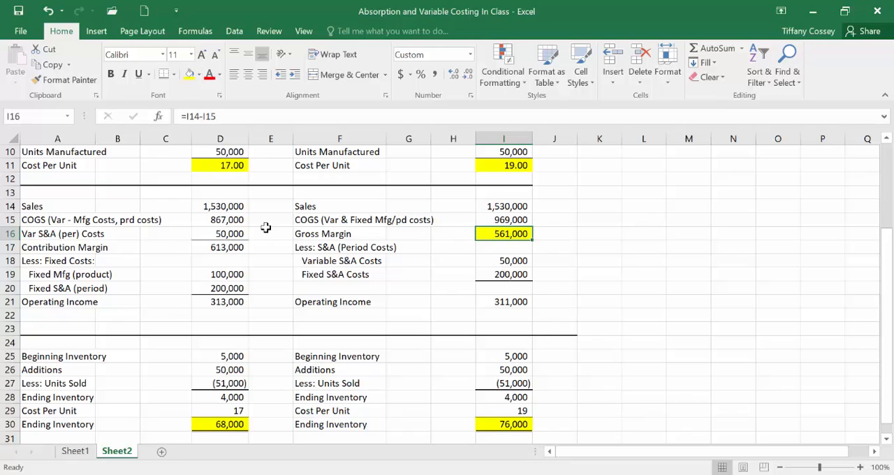
click(229, 246)
click(189, 74)
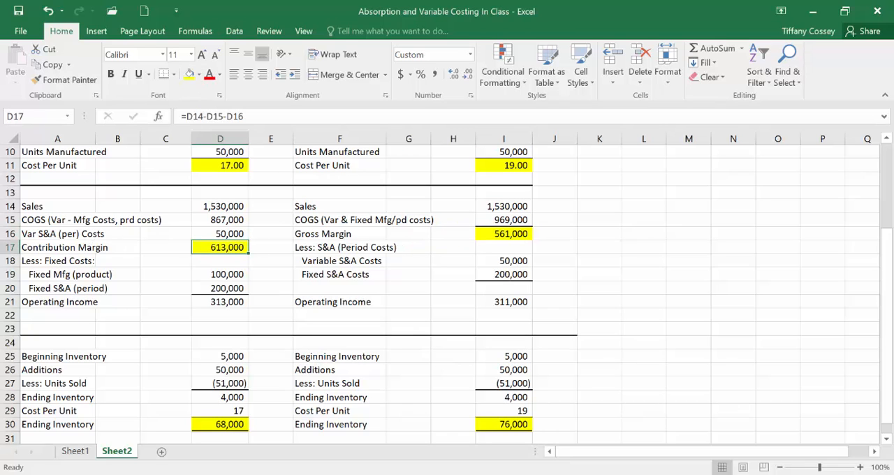
Step: Check the last required amount in the In-Class Solutions PDF, return to Excel and fill the Operating Income cells I21 and D21 with yellow
mouse_move(650, 472)
click(649, 436)
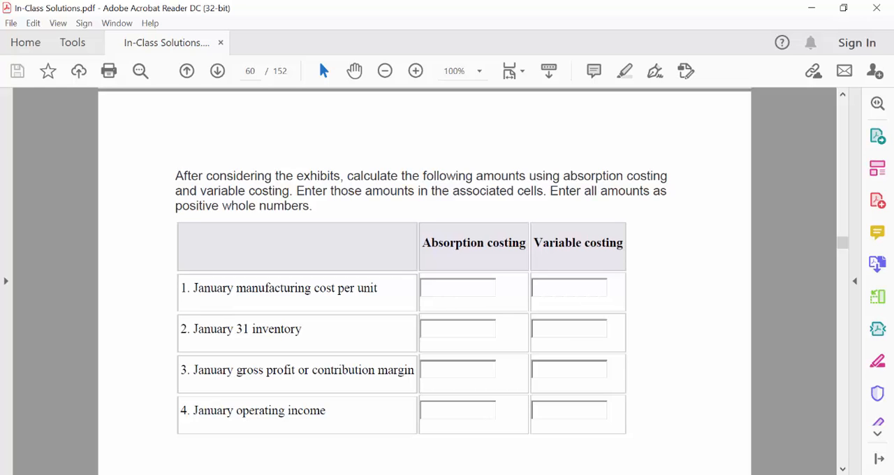
key(alt+Tab)
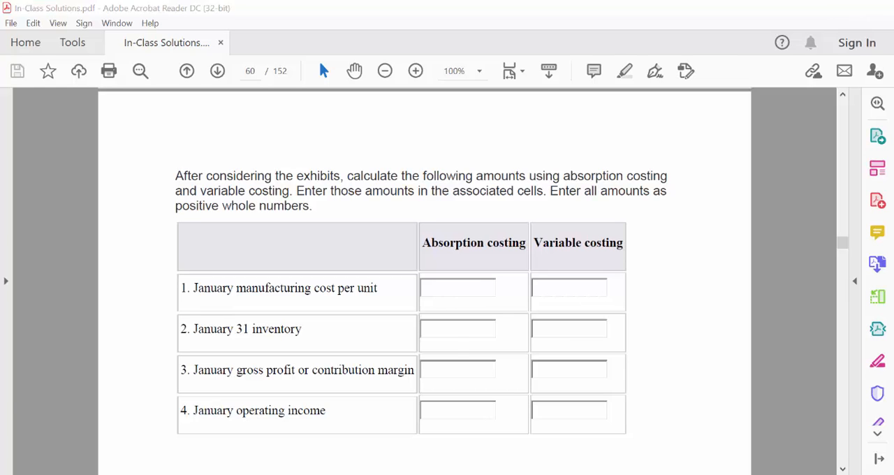
click(513, 301)
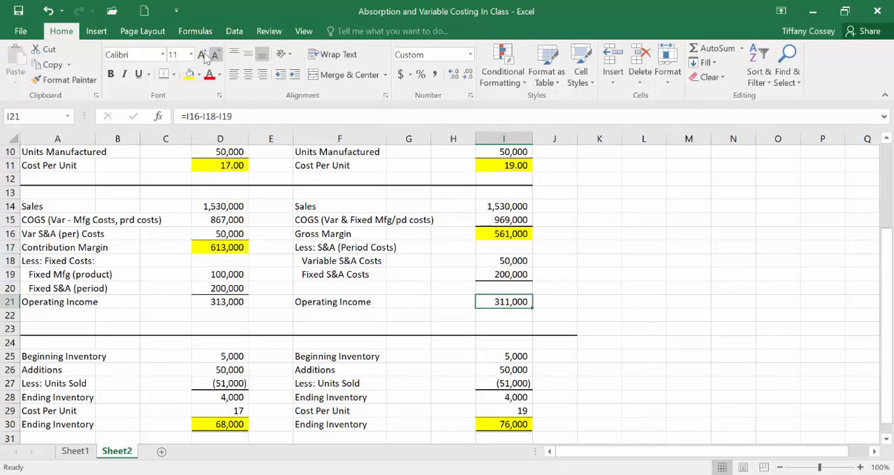
click(189, 74)
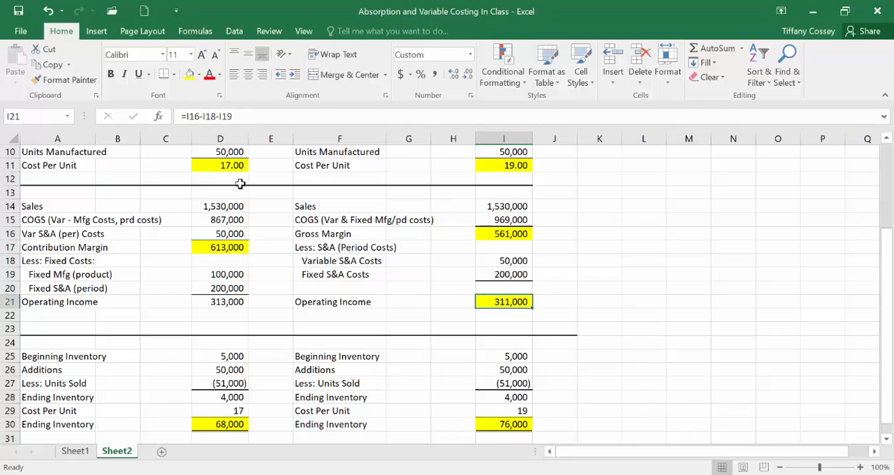
click(236, 302)
click(189, 74)
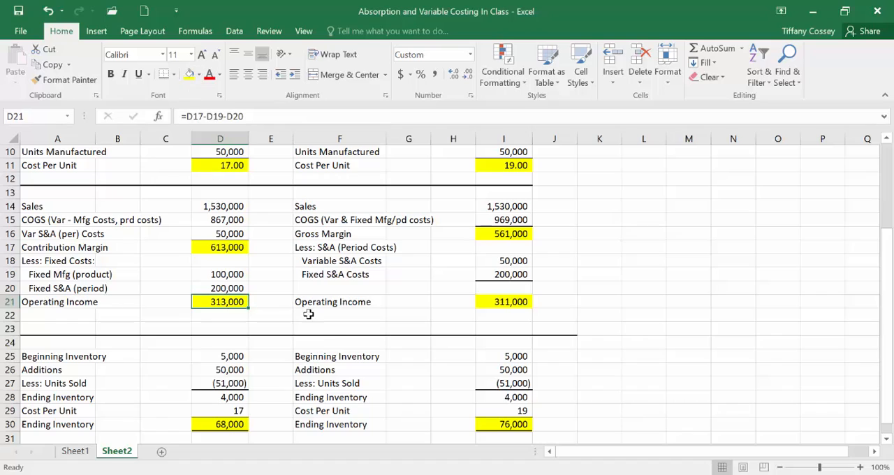
click(322, 330)
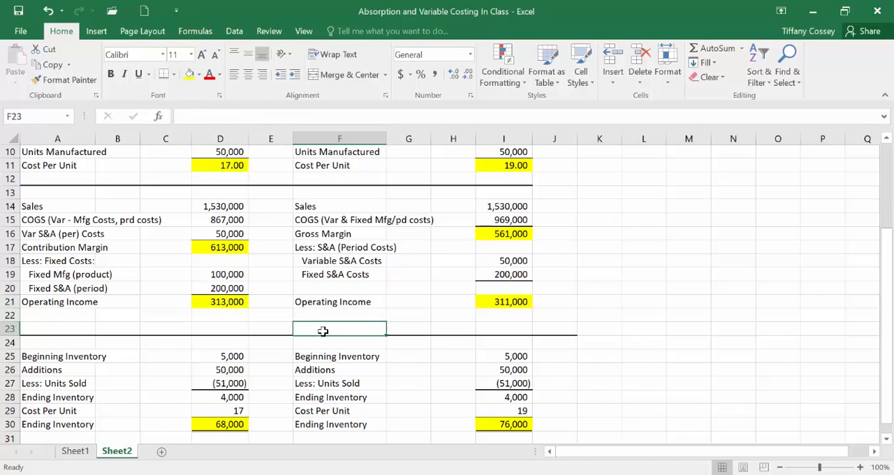